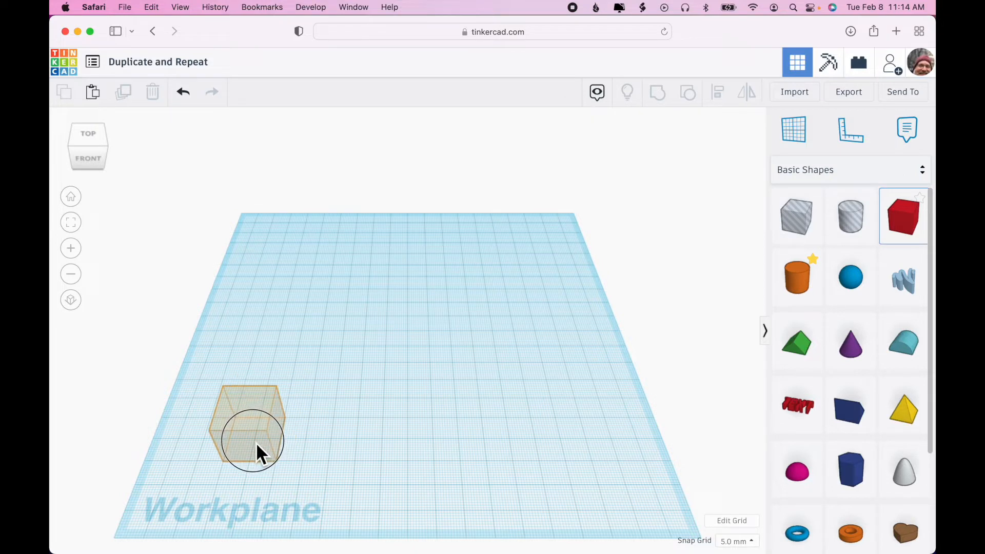
- Set the red box's height to 5 mm and its length to 100 mm
{"action": "left_click", "coordinate": [311, 440]}
{"action": "type", "text": "5"}
{"action": "key", "text": "Return"}
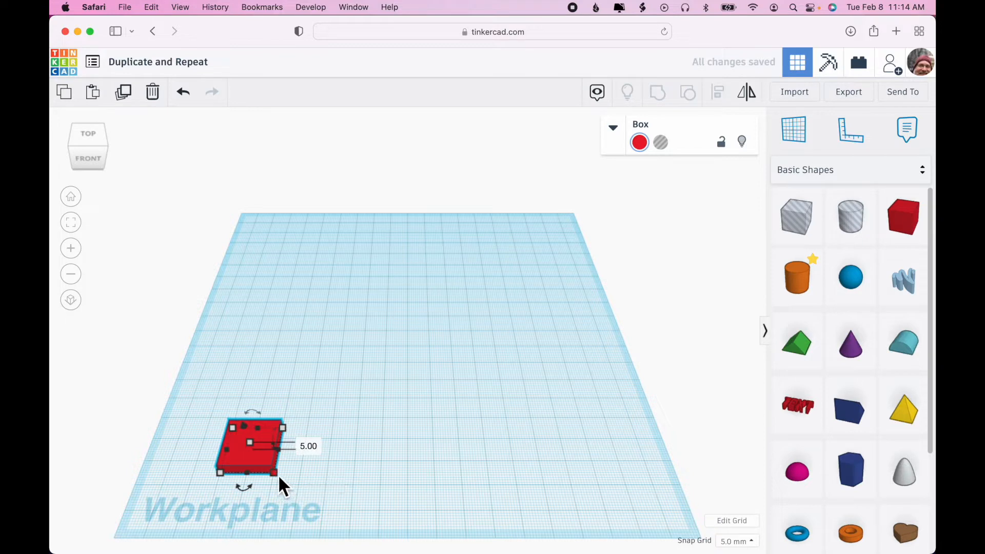
{"action": "mouse_move", "coordinate": [278, 475]}
{"action": "left_click", "coordinate": [235, 531]}
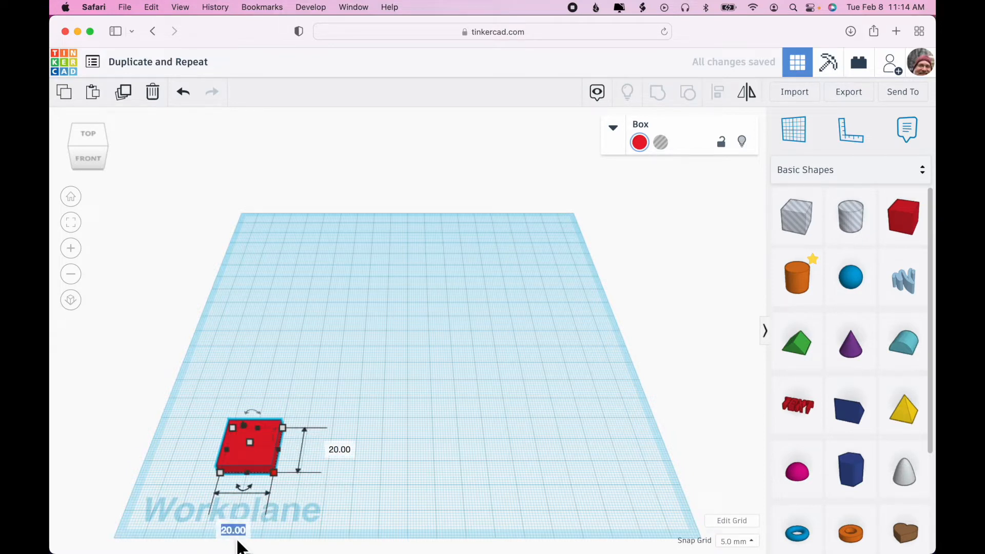
{"action": "type", "text": "100"}
{"action": "key", "text": "Return"}
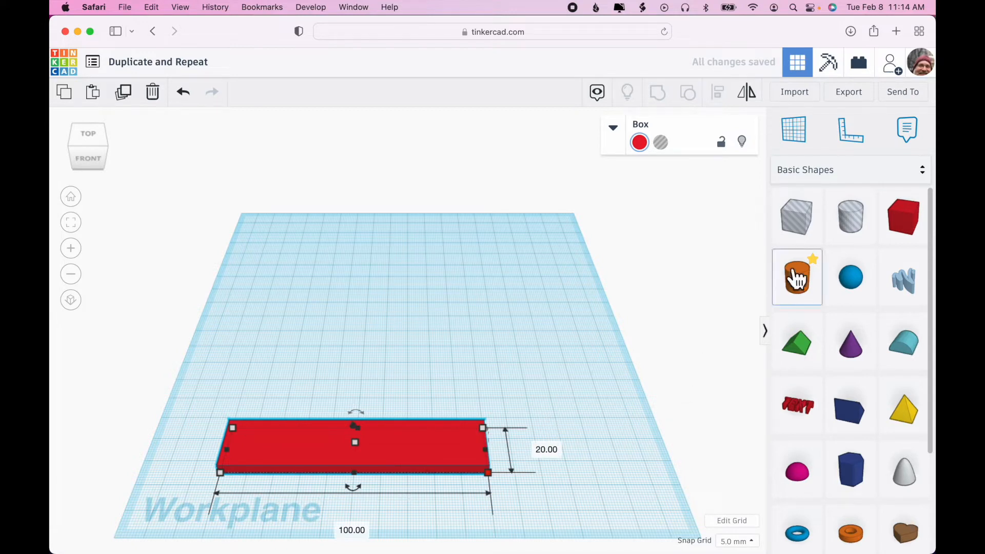
- Place a cylinder beside the left end of the red box and give it 64 sides
{"action": "left_click_drag", "start_coordinate": [795, 281], "coordinate": [216, 444]}
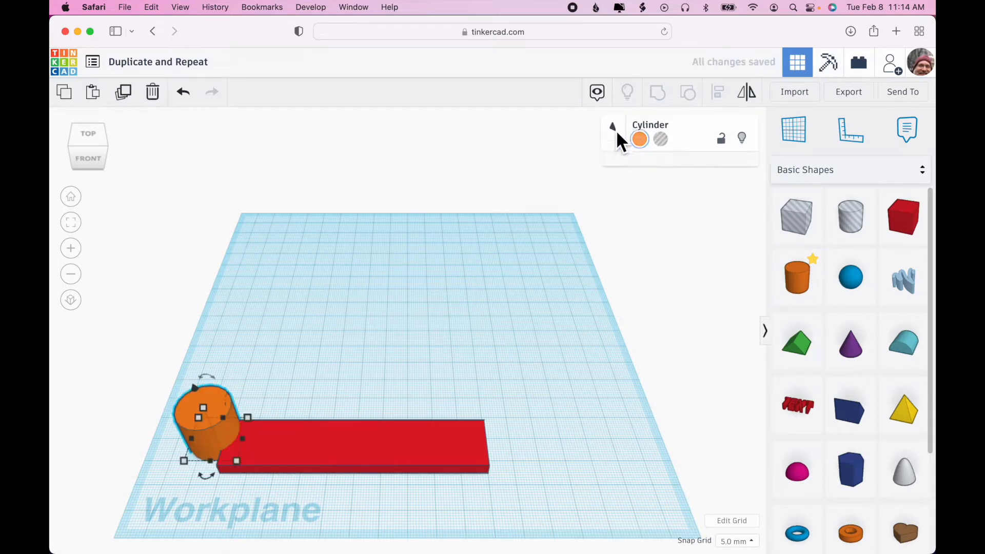
{"action": "left_click", "coordinate": [614, 129]}
{"action": "key", "text": "f"}
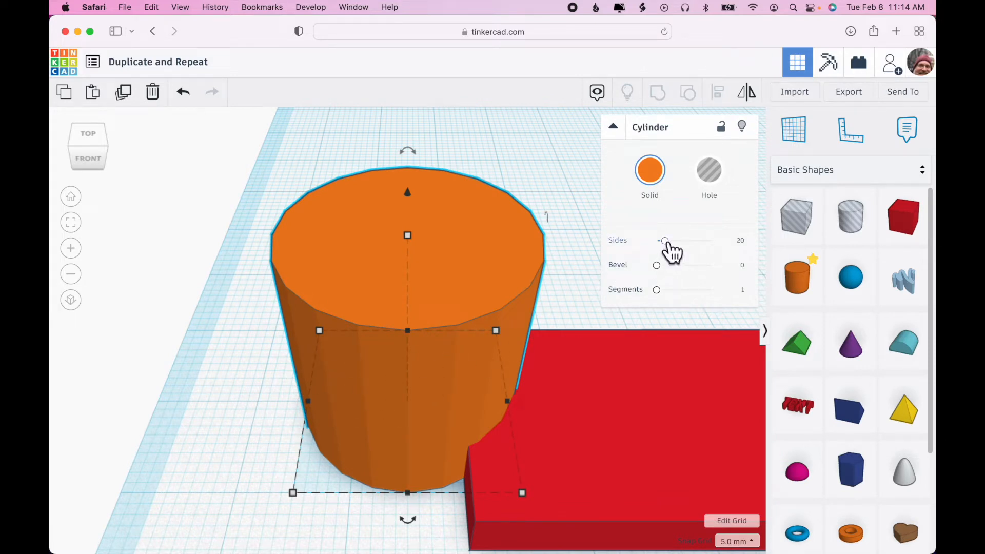
{"action": "left_click_drag", "start_coordinate": [667, 242], "coordinate": [731, 240]}
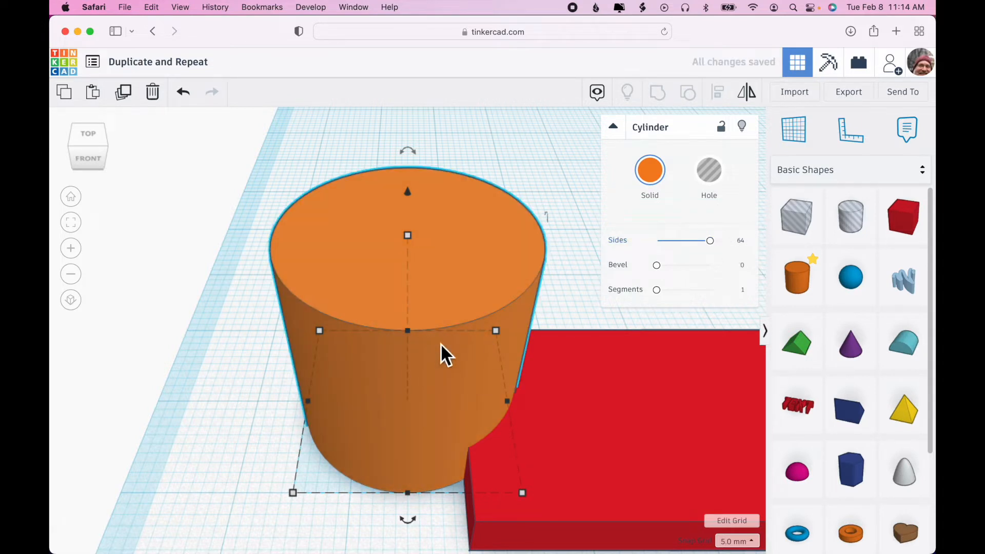
- Resize the cylinder's base to 10 mm by 10 mm
{"action": "mouse_move", "coordinate": [496, 330]}
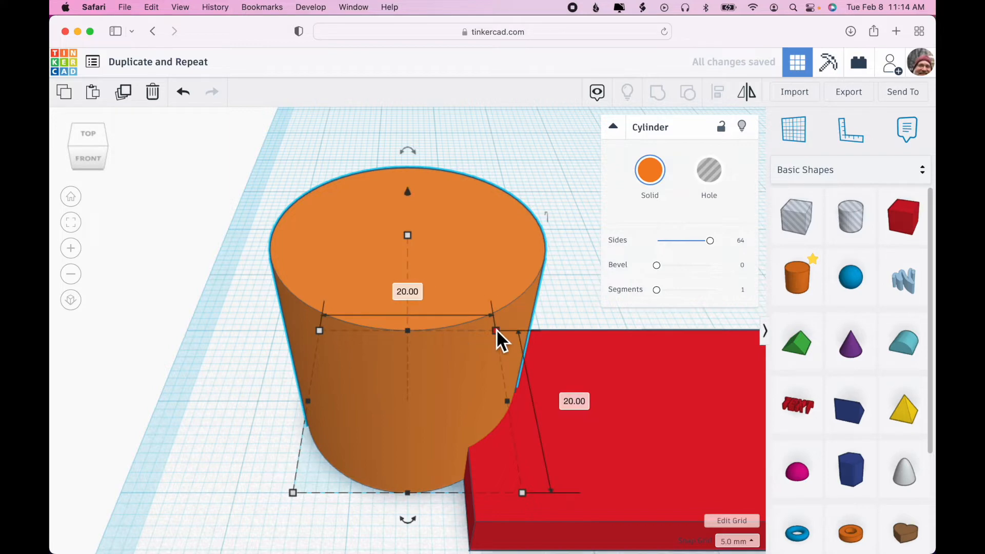
{"action": "left_click", "coordinate": [420, 293]}
{"action": "type", "text": "10"}
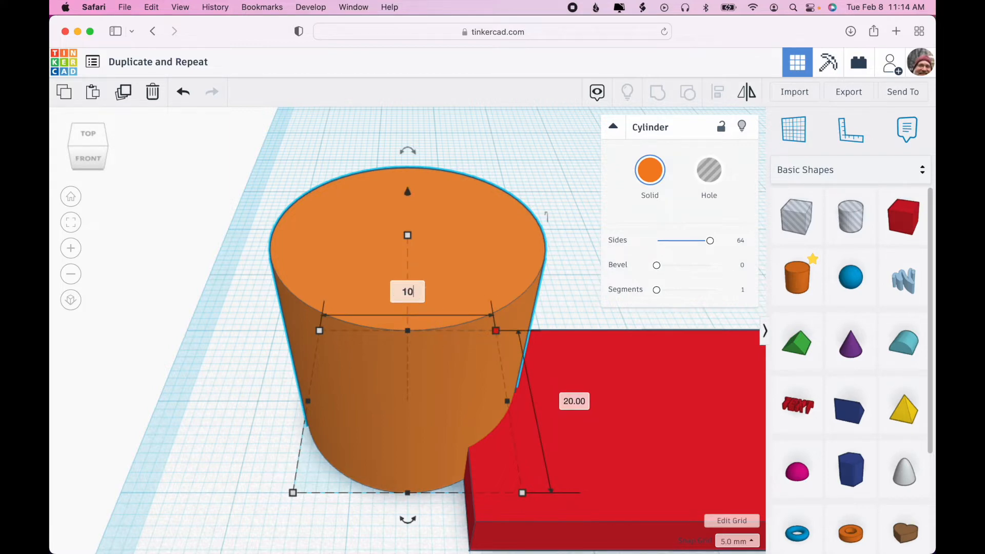
{"action": "key", "text": "Tab"}
{"action": "type", "text": "10"}
{"action": "key", "text": "Return"}
{"action": "scroll", "coordinate": [446, 255], "scroll_direction": "down", "scroll_amount": 3}
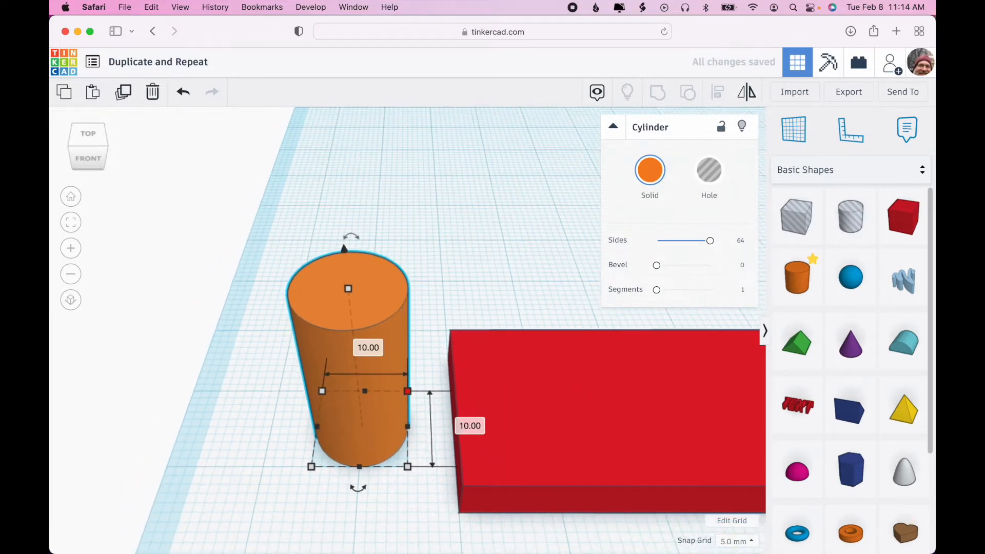
- Align the cylinder with the red box, centred across its width and flush with its left end
{"action": "right_click_drag", "start_coordinate": [492, 242], "coordinate": [491, 310]}
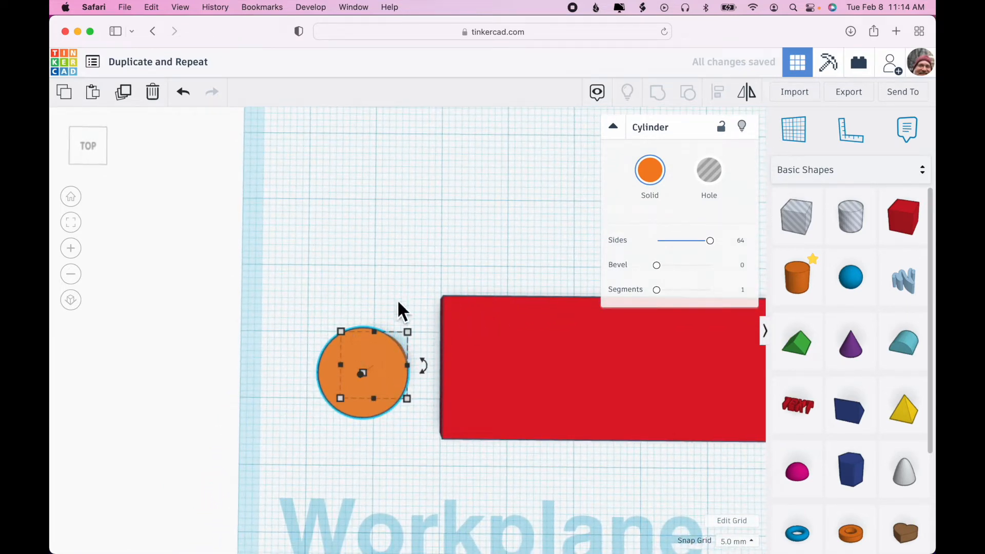
{"action": "left_click_drag", "start_coordinate": [331, 283], "coordinate": [472, 426]}
{"action": "left_click", "coordinate": [717, 93]}
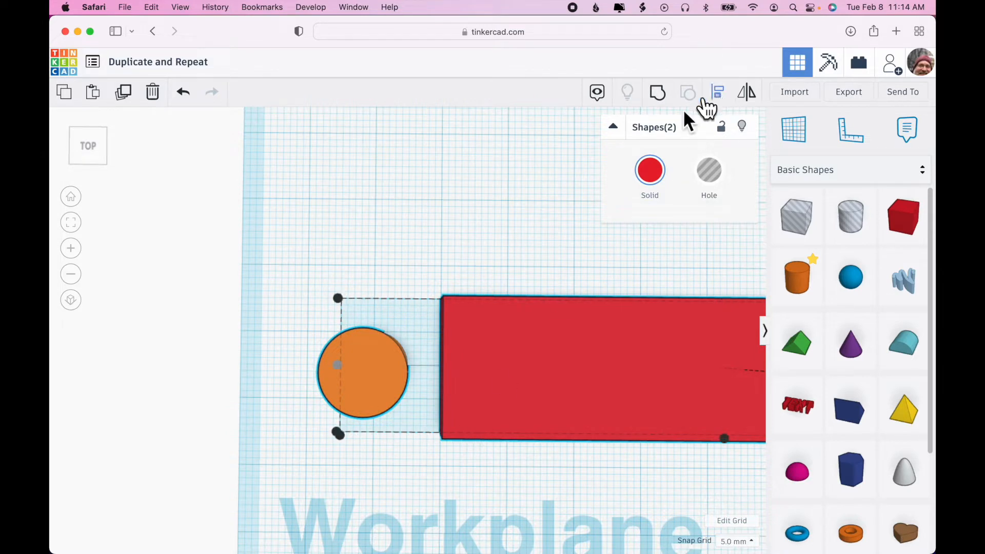
{"action": "left_click", "coordinate": [339, 299]}
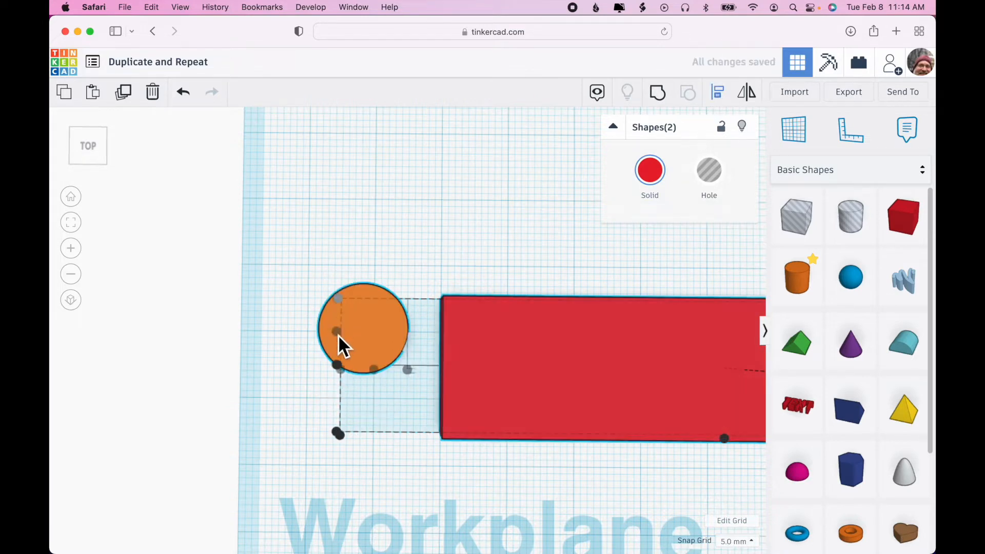
{"action": "left_click", "coordinate": [337, 365]}
{"action": "right_click_drag", "start_coordinate": [446, 464], "coordinate": [458, 425]}
{"action": "left_click", "coordinate": [332, 485]}
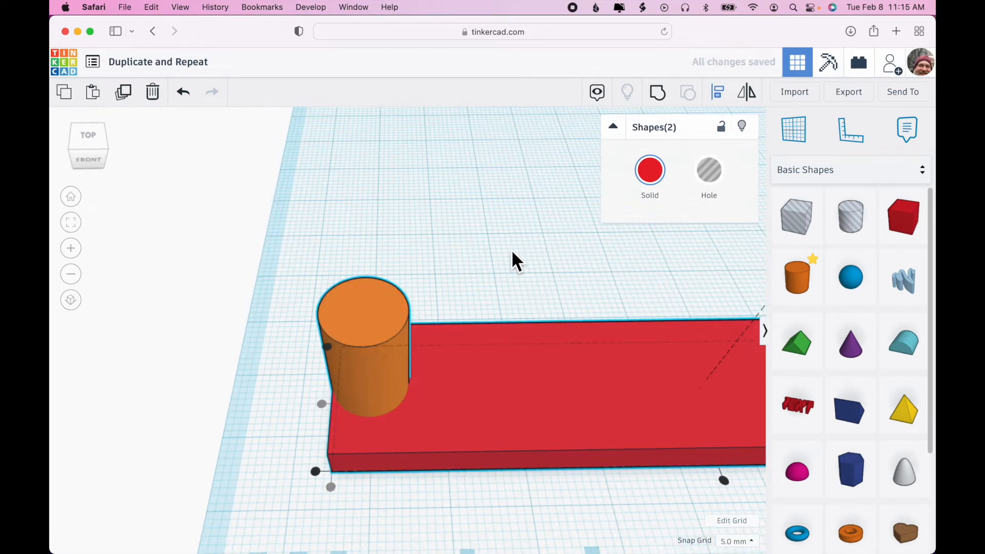
{"action": "left_click", "coordinate": [383, 314]}
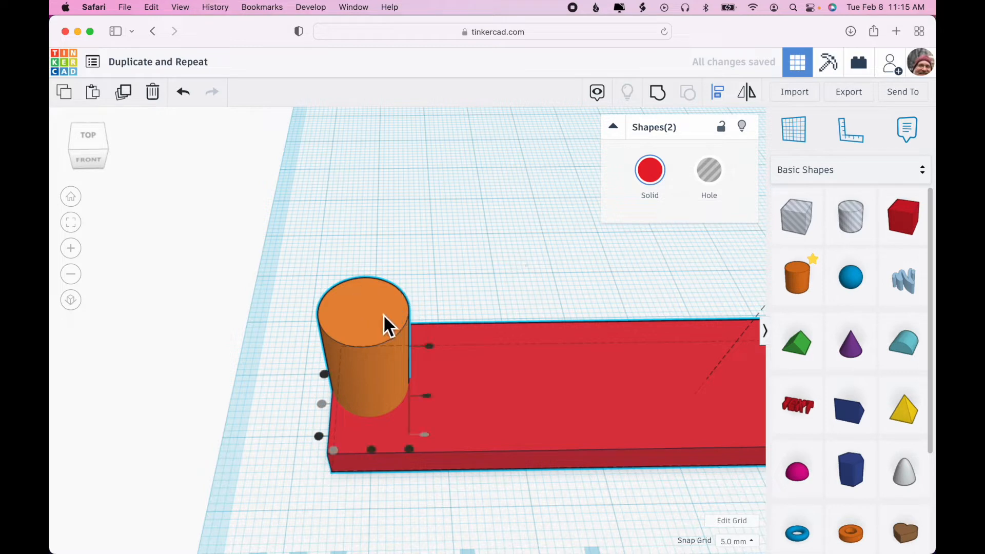
{"action": "left_click", "coordinate": [478, 226]}
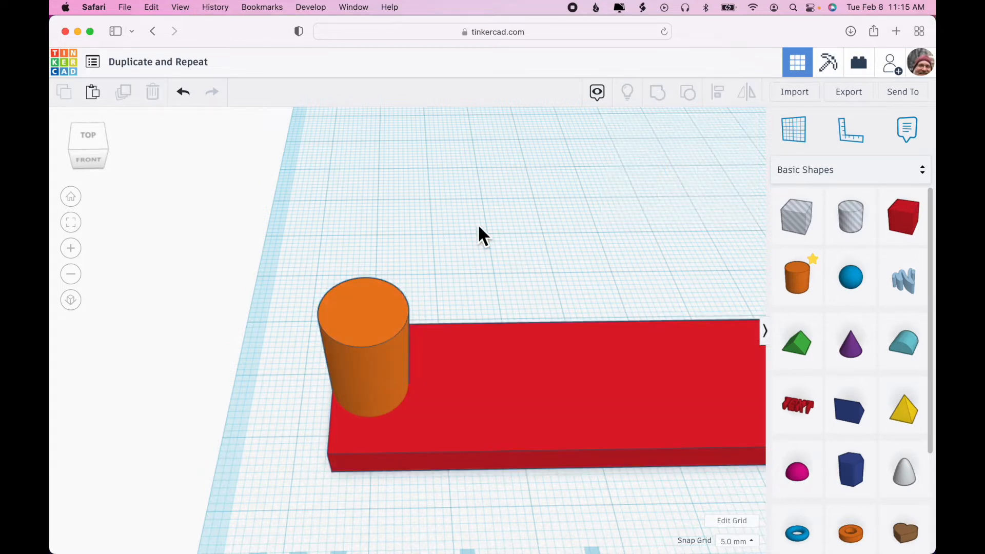
- Turn the cylinder into a hole and shift it 5 mm inward from the box's left end, using the 5.0 mm snap grid
{"action": "left_click", "coordinate": [377, 302]}
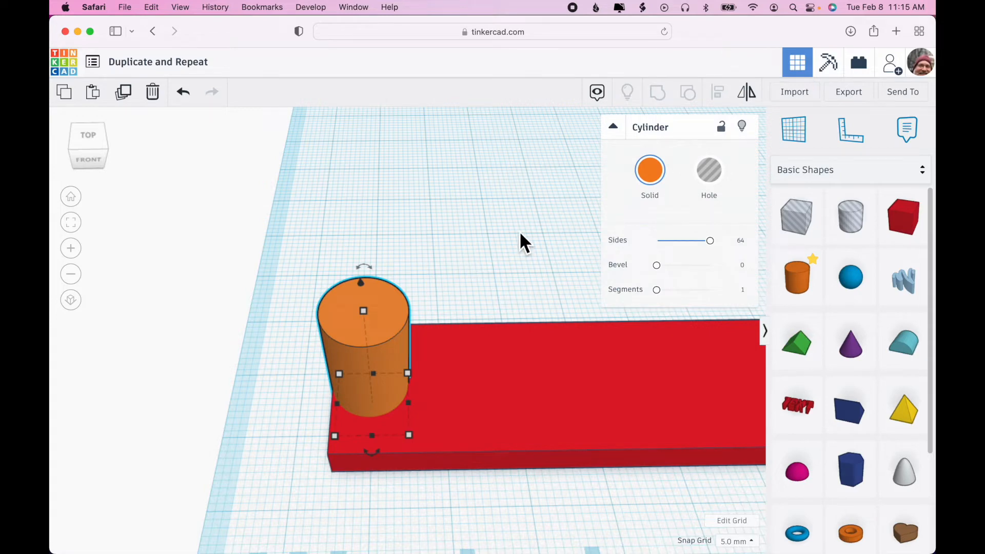
{"action": "left_click", "coordinate": [709, 177]}
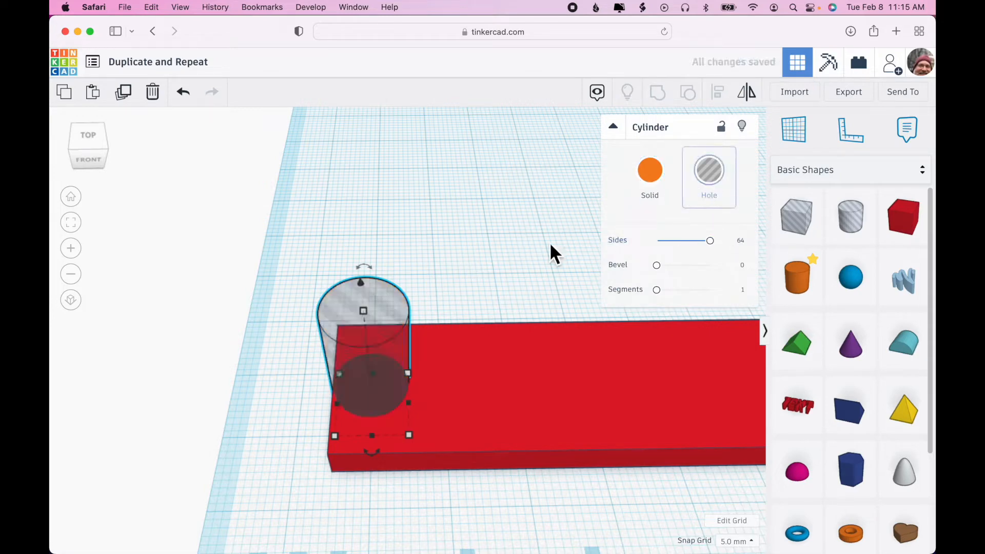
{"action": "right_click_drag", "start_coordinate": [500, 244], "coordinate": [518, 331]}
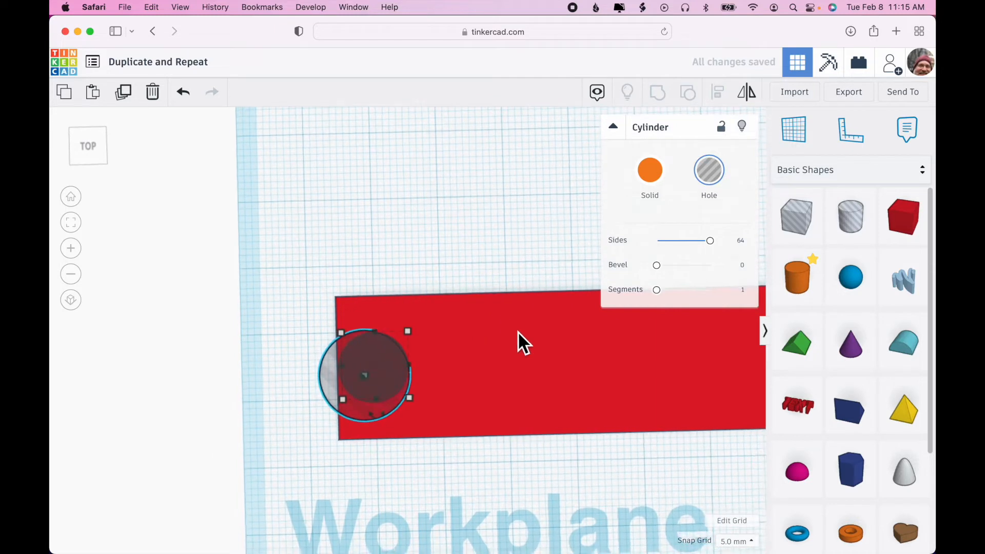
{"action": "left_click", "coordinate": [737, 541]}
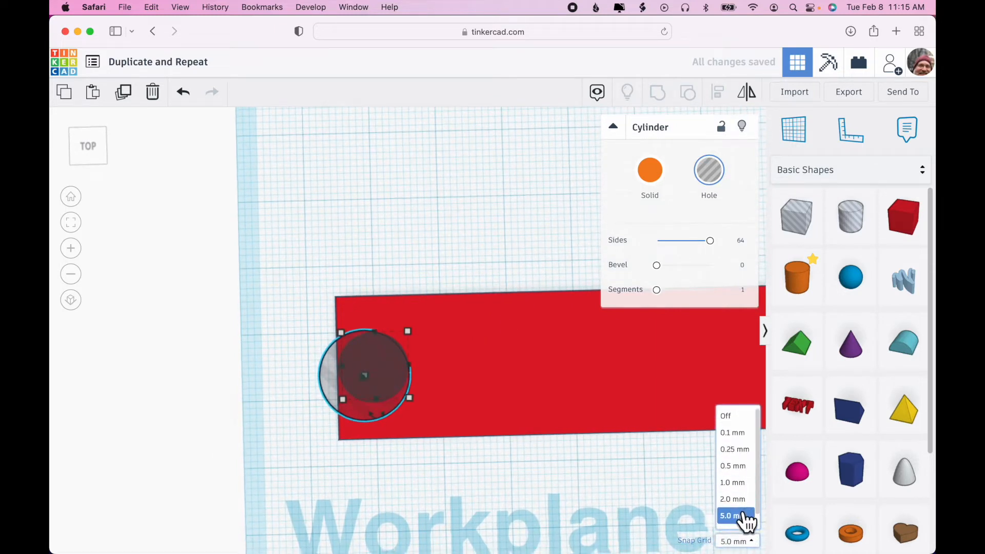
{"action": "left_click", "coordinate": [743, 516]}
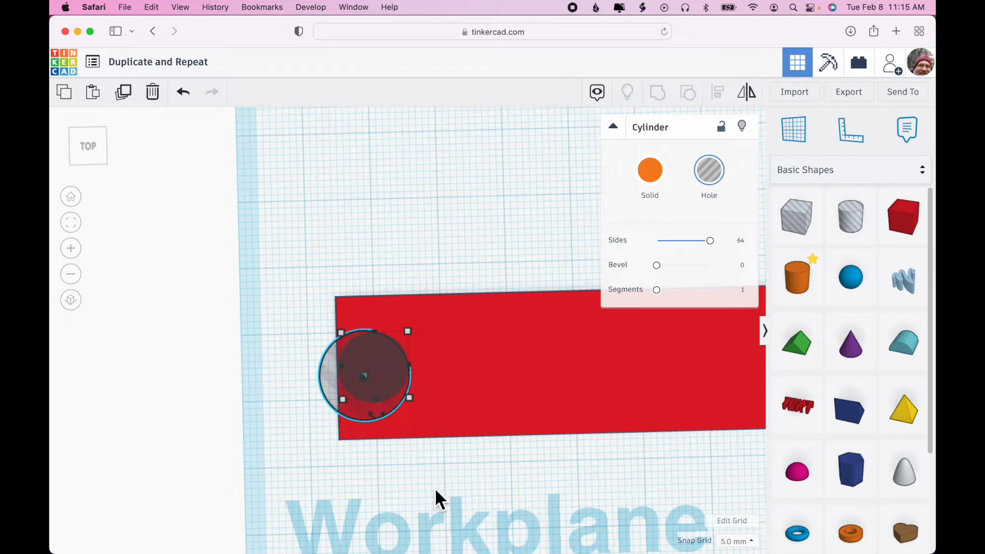
{"action": "key", "text": "Right"}
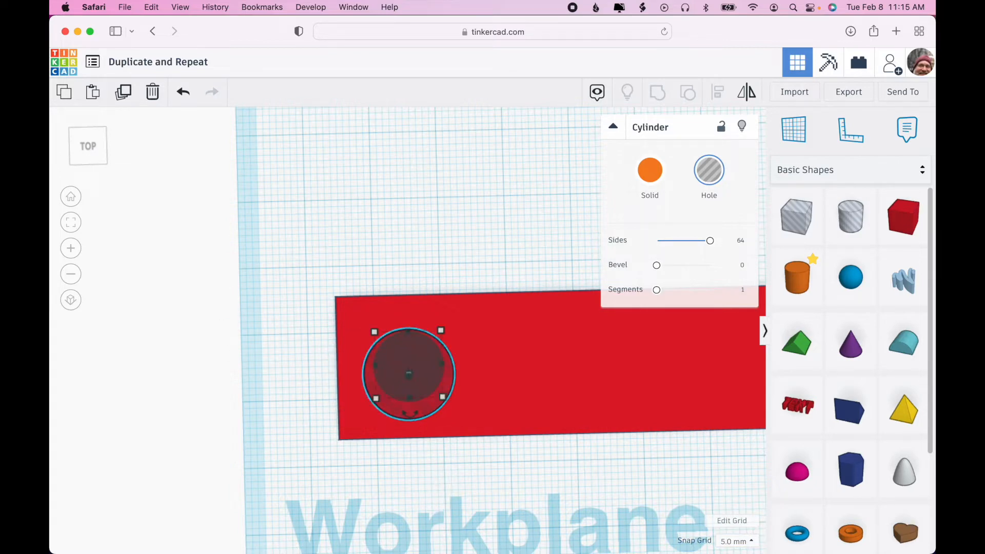
- Duplicate the cylinder hole in place and move the copy 15 mm to the right along the box
{"action": "scroll", "coordinate": [407, 330], "scroll_direction": "down", "scroll_amount": 5}
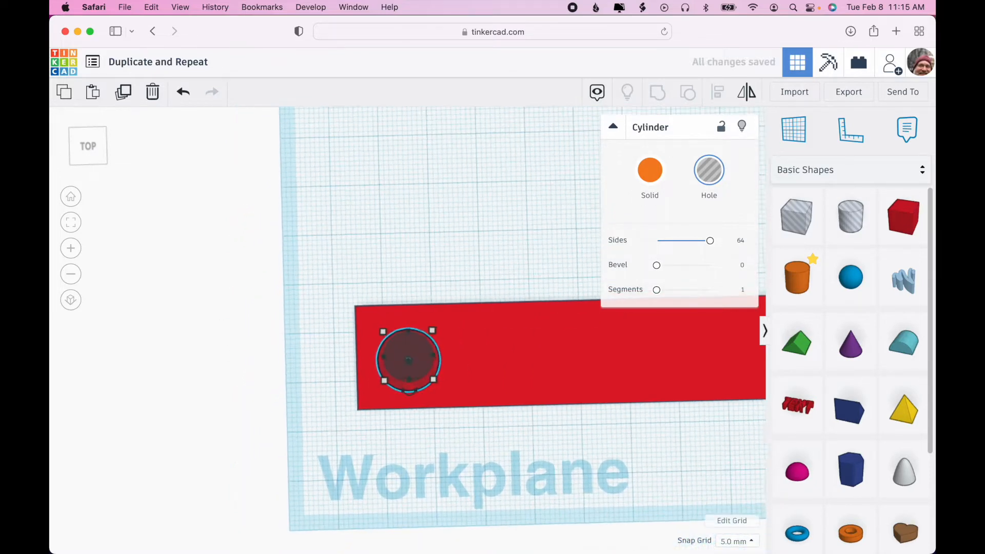
{"action": "left_click", "coordinate": [615, 128]}
{"action": "left_click", "coordinate": [616, 131]}
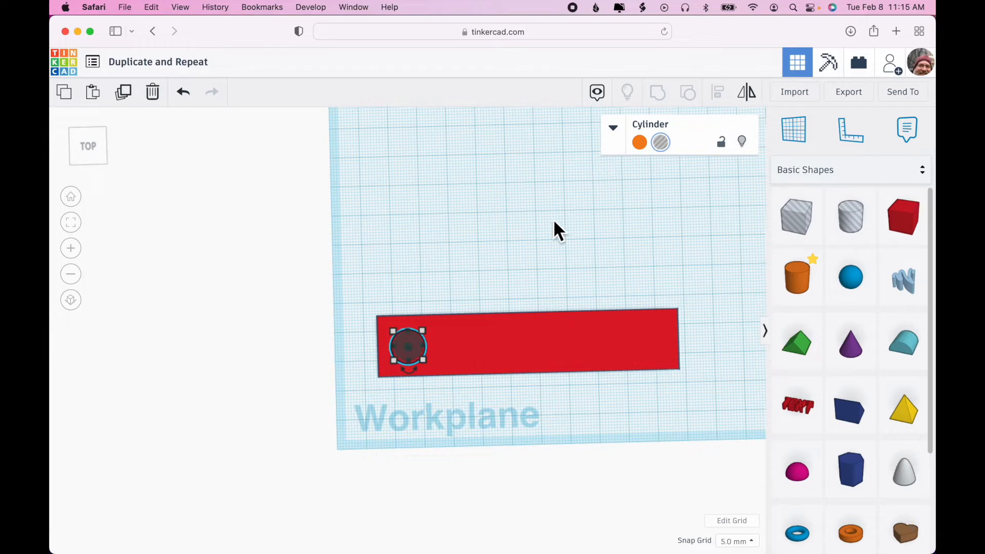
{"action": "left_click", "coordinate": [125, 94]}
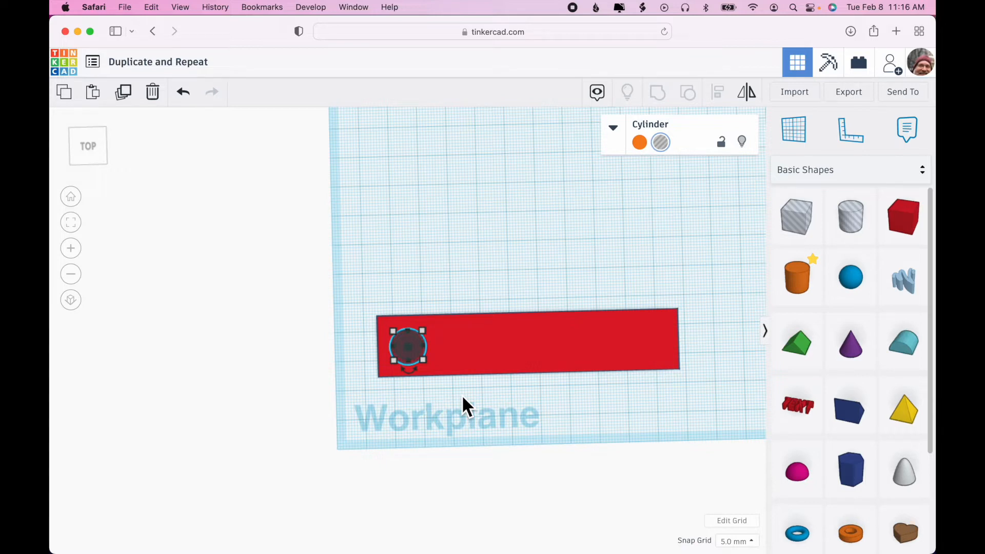
{"action": "key", "text": "Right"}
{"action": "key", "text": "Right"}
{"action": "key", "text": "Right"}
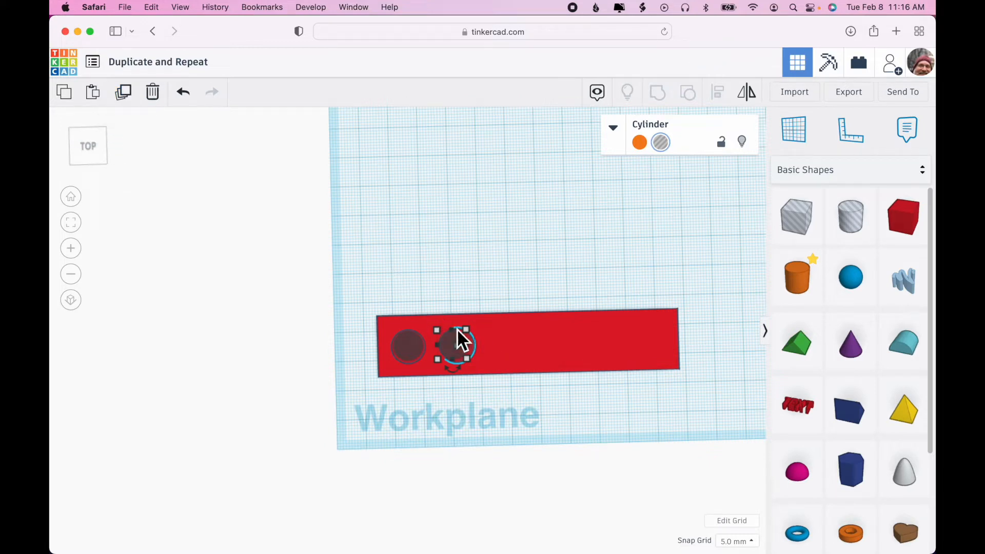
- Repeat the duplicate-and-move five times to make a row of seven evenly spaced holes
{"action": "left_click", "coordinate": [125, 93]}
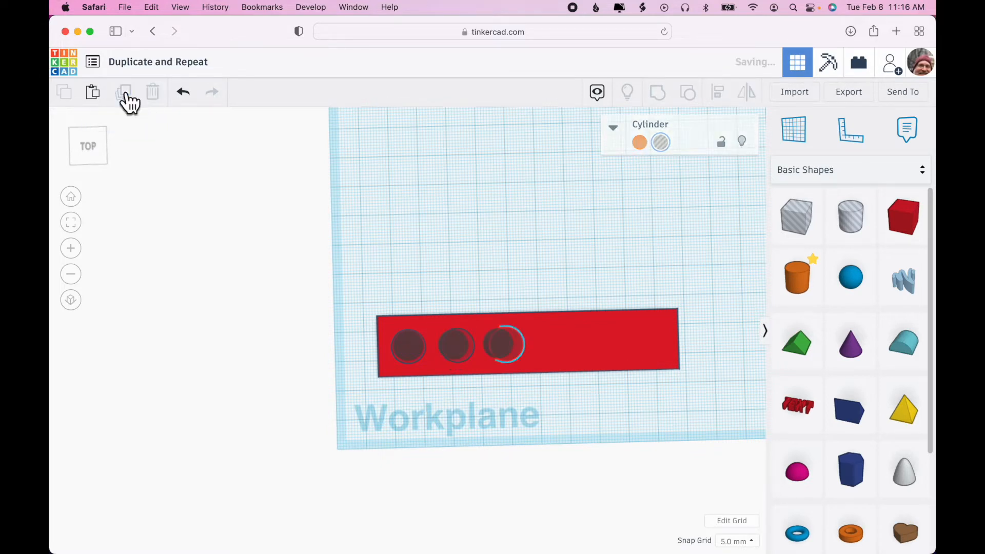
{"action": "left_click", "coordinate": [125, 93]}
{"action": "left_click", "coordinate": [125, 93]}
{"action": "left_click", "coordinate": [125, 93]}
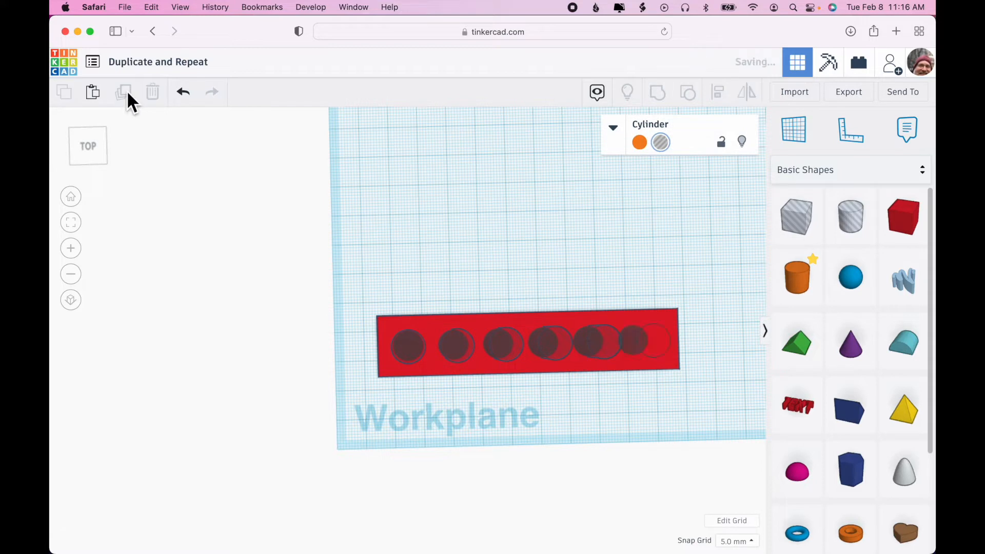
{"action": "left_click", "coordinate": [125, 93]}
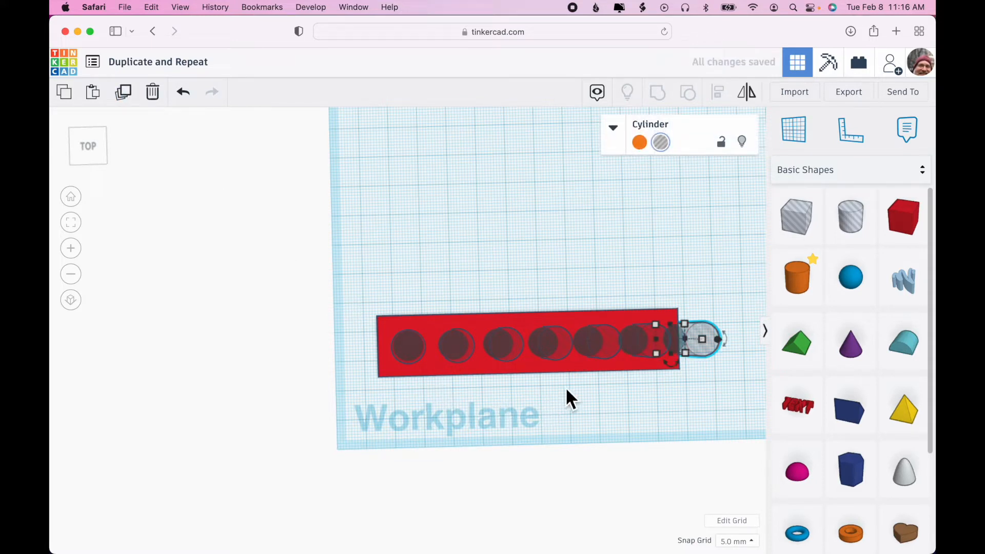
- Lengthen the red box first to 105 mm and finally to 110 mm to fit the last hole
{"action": "right_click_drag", "start_coordinate": [574, 388], "coordinate": [571, 336]}
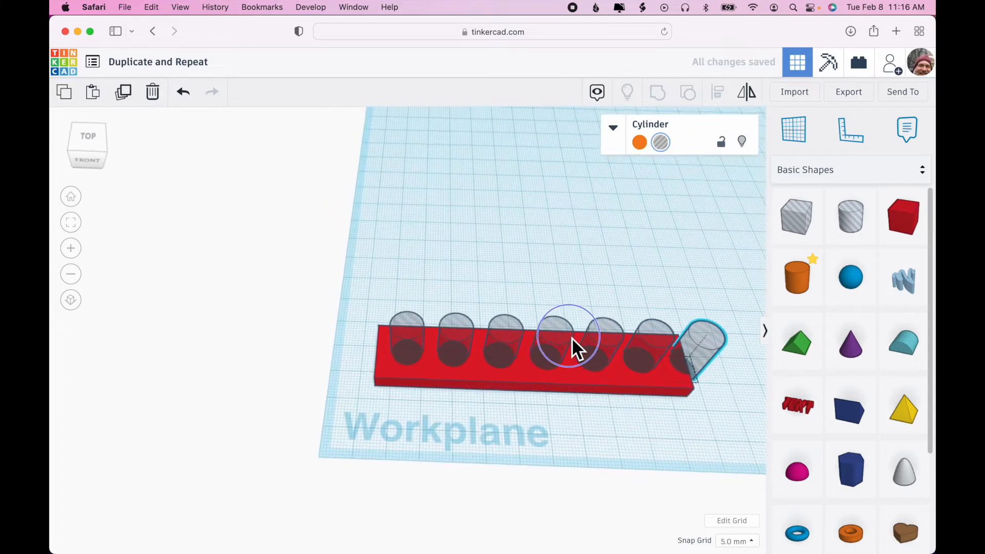
{"action": "left_click", "coordinate": [579, 375]}
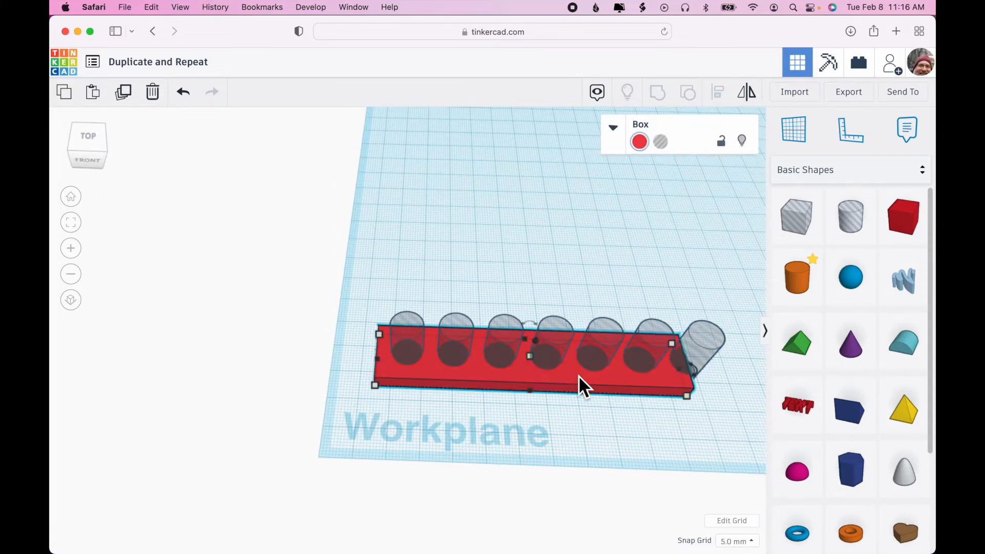
{"action": "left_click", "coordinate": [687, 397]}
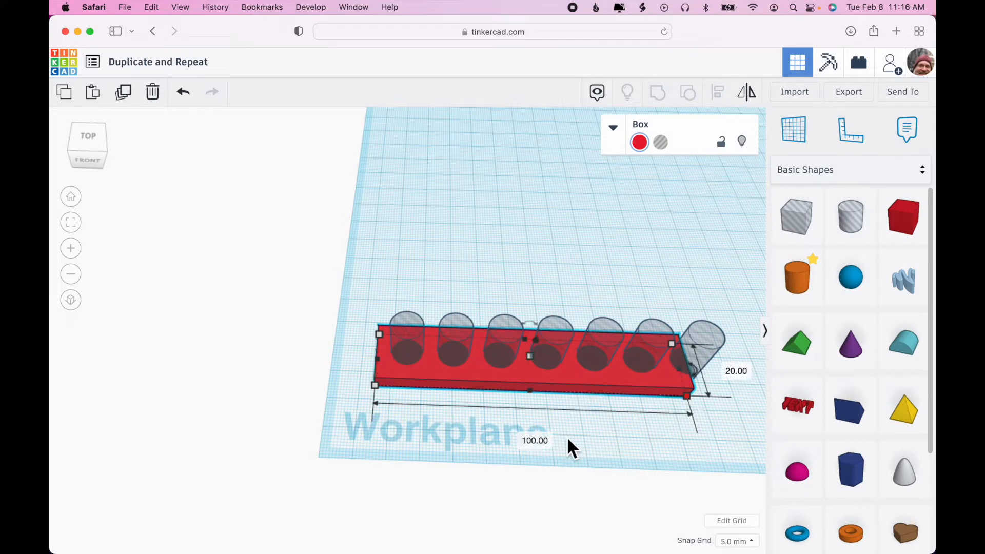
{"action": "type", "text": "105"}
{"action": "key", "text": "Return"}
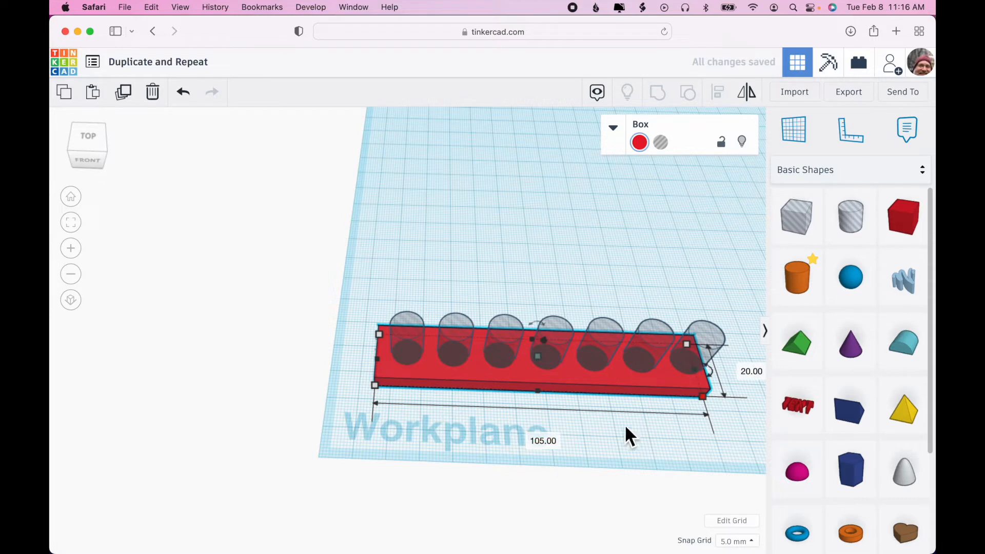
{"action": "left_click", "coordinate": [558, 443]}
{"action": "type", "text": "110"}
{"action": "key", "text": "Return"}
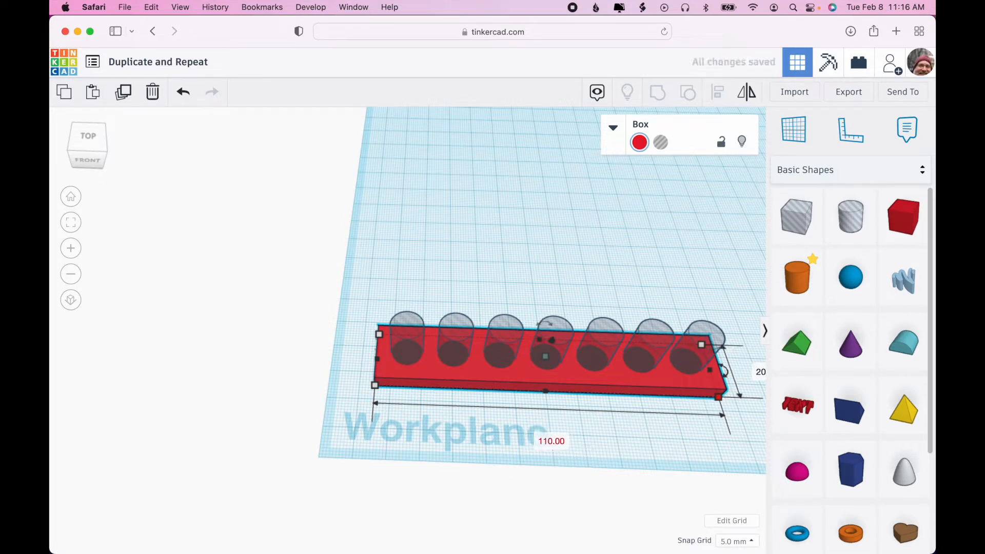
- Show the box and its row of holes from directly above in orthographic view
{"action": "right_click_drag", "start_coordinate": [588, 428], "coordinate": [576, 451]}
{"action": "left_click", "coordinate": [97, 149]}
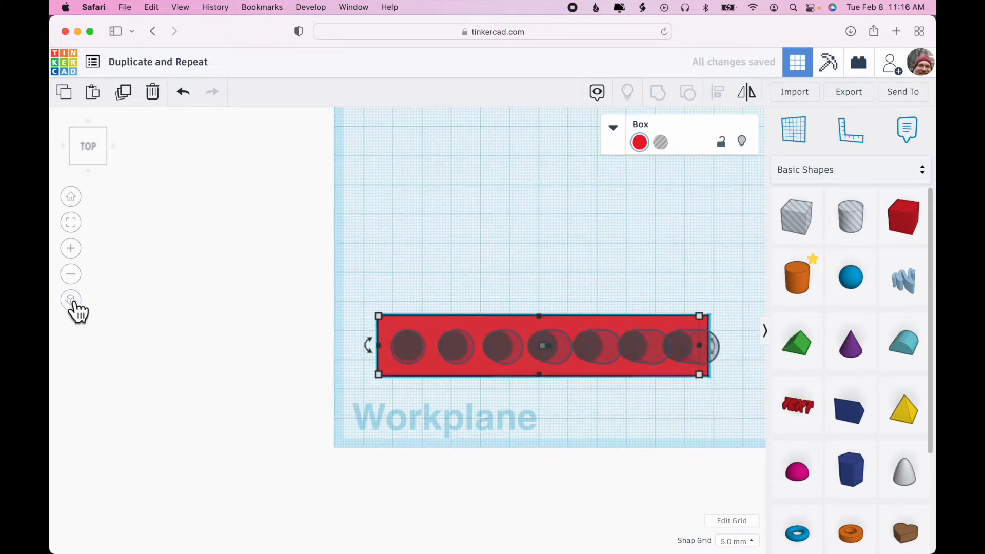
{"action": "left_click", "coordinate": [72, 302]}
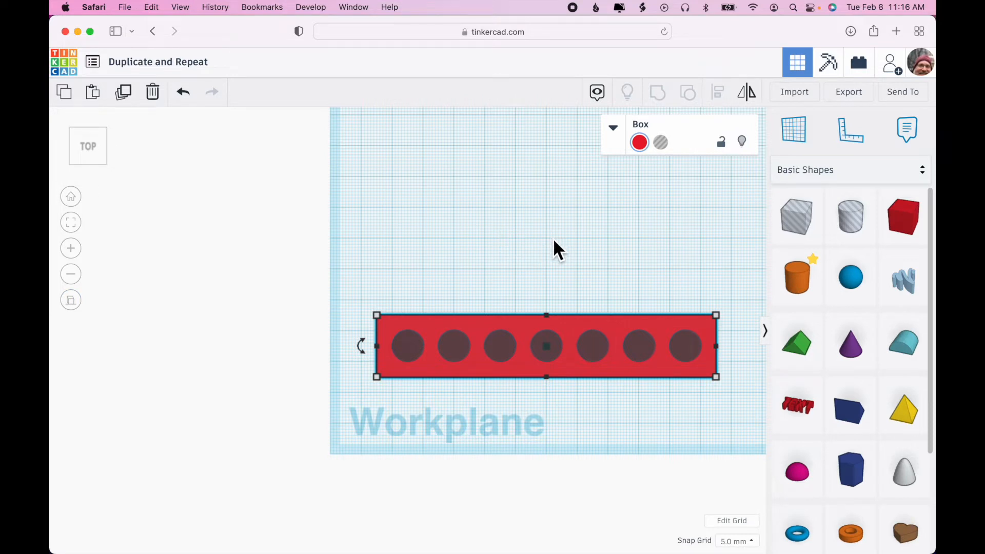
- Group the red box and its seven cylinder holes into a single shape with the holes cut through
{"action": "left_click", "coordinate": [415, 291]}
{"action": "left_click_drag", "start_coordinate": [399, 315], "coordinate": [721, 393]}
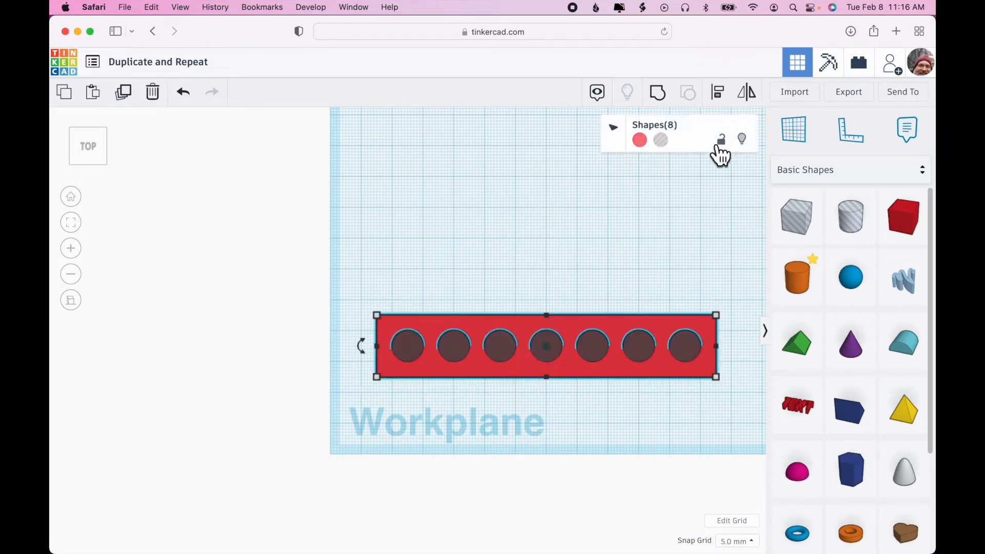
{"action": "left_click", "coordinate": [659, 99]}
{"action": "right_click_drag", "start_coordinate": [628, 201], "coordinate": [573, 180]}
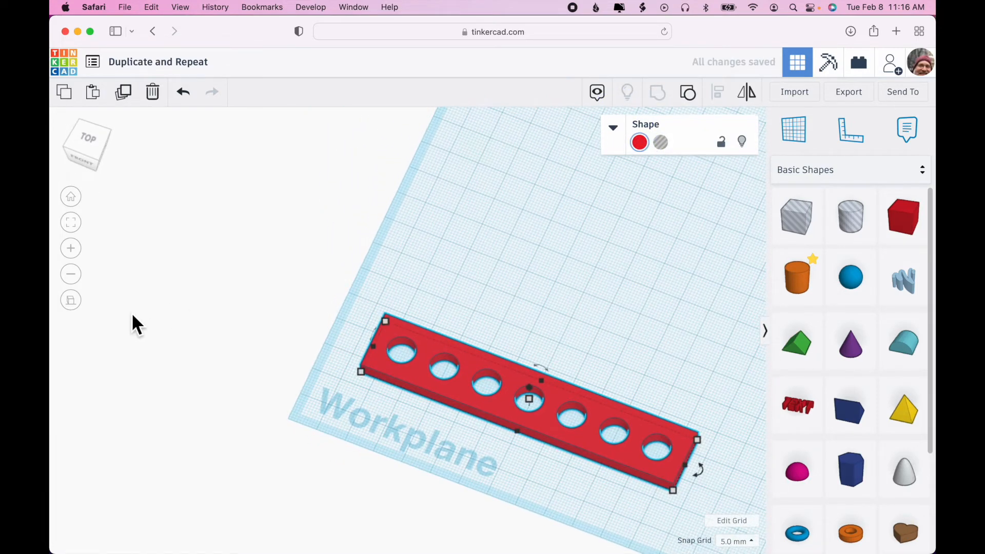
{"action": "right_click_drag", "start_coordinate": [266, 312], "coordinate": [569, 377]}
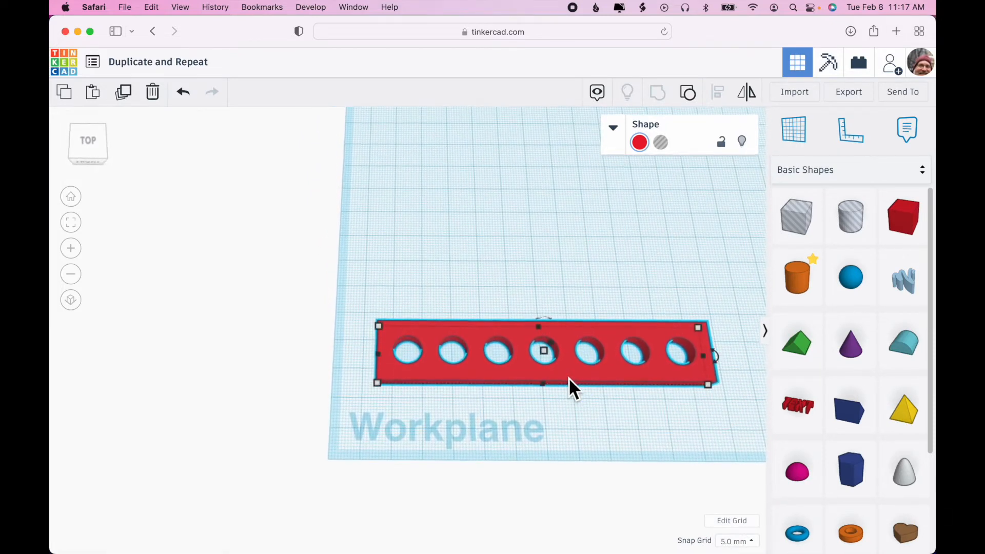
{"action": "left_click", "coordinate": [127, 96]}
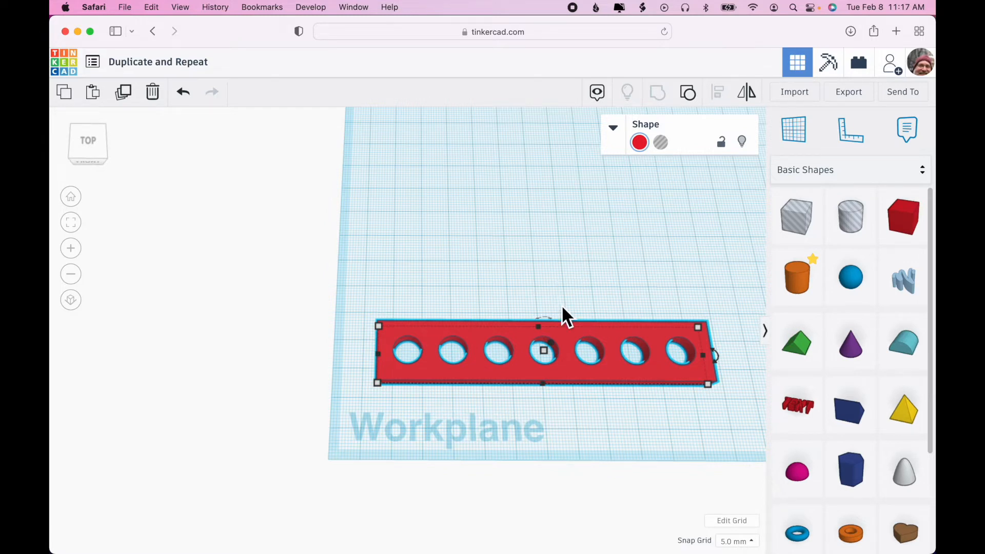
{"action": "left_click", "coordinate": [452, 251]}
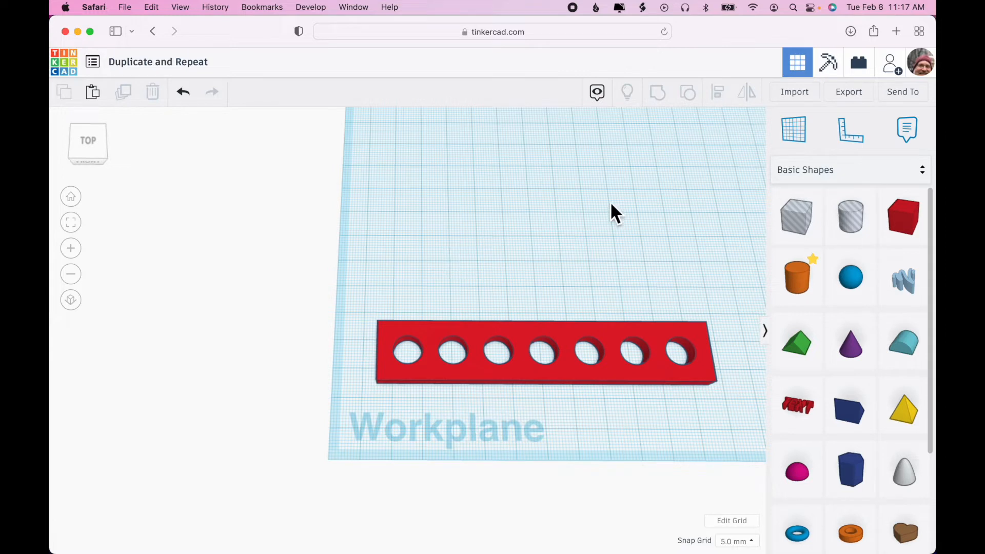
- Try copying and pasting a cylinder placed behind the bar, and delete both cylinders
{"action": "left_click", "coordinate": [803, 278]}
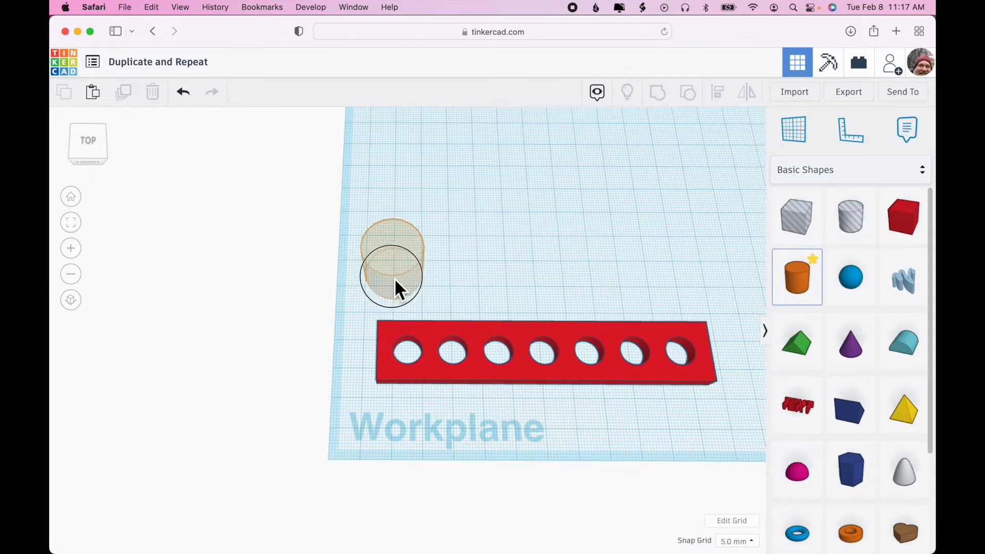
{"action": "left_click", "coordinate": [395, 278]}
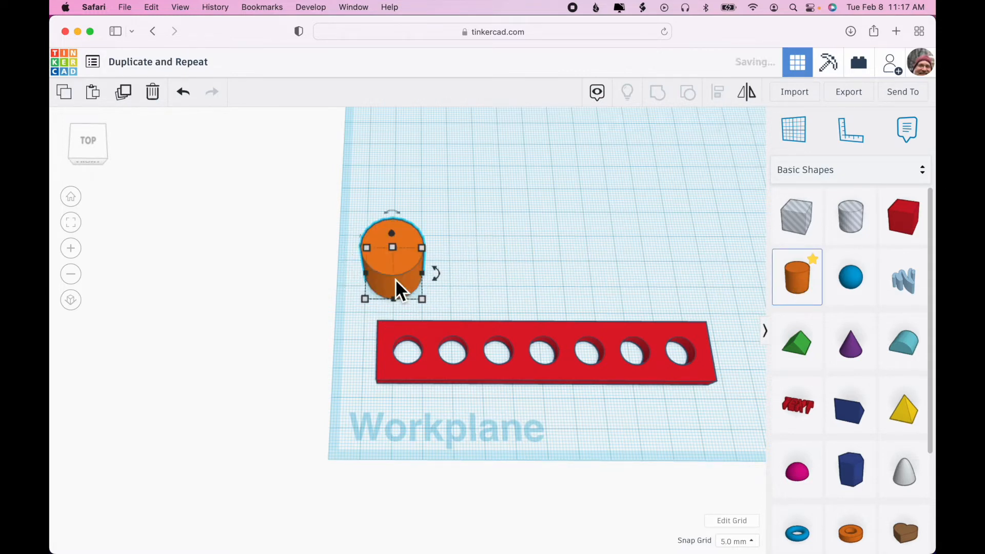
{"action": "left_click", "coordinate": [66, 96]}
{"action": "left_click", "coordinate": [94, 94]}
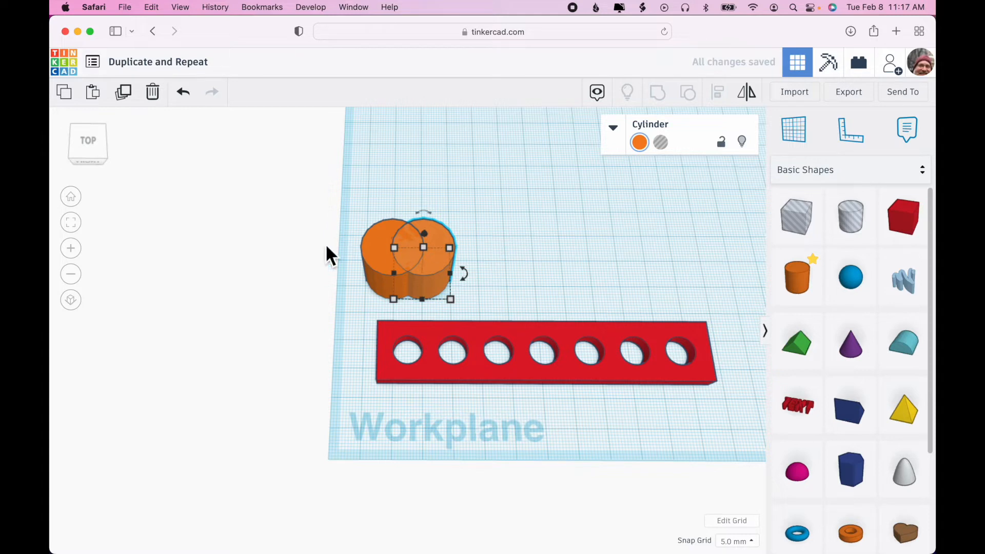
{"action": "left_click_drag", "start_coordinate": [448, 235], "coordinate": [354, 247]}
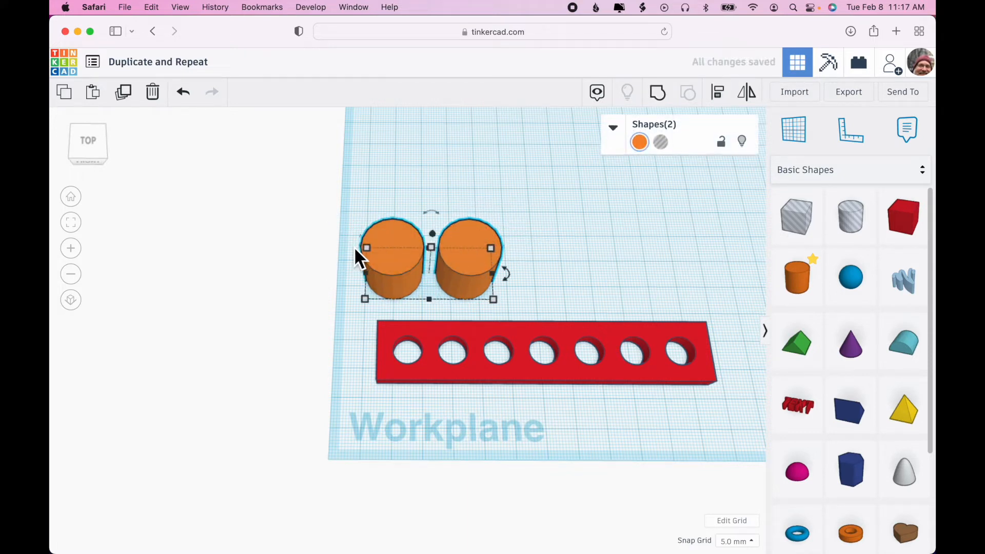
{"action": "key", "text": "Delete"}
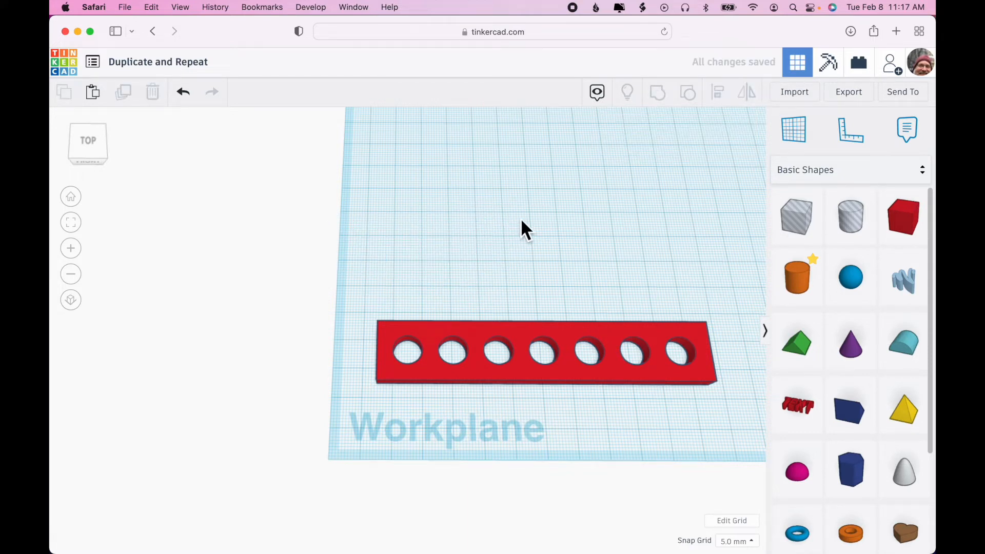
- Move the bar about 85 mm toward the back of the workplane and add a half sphere 3 mm tall in front of it
{"action": "left_click_drag", "start_coordinate": [567, 353], "coordinate": [536, 147]}
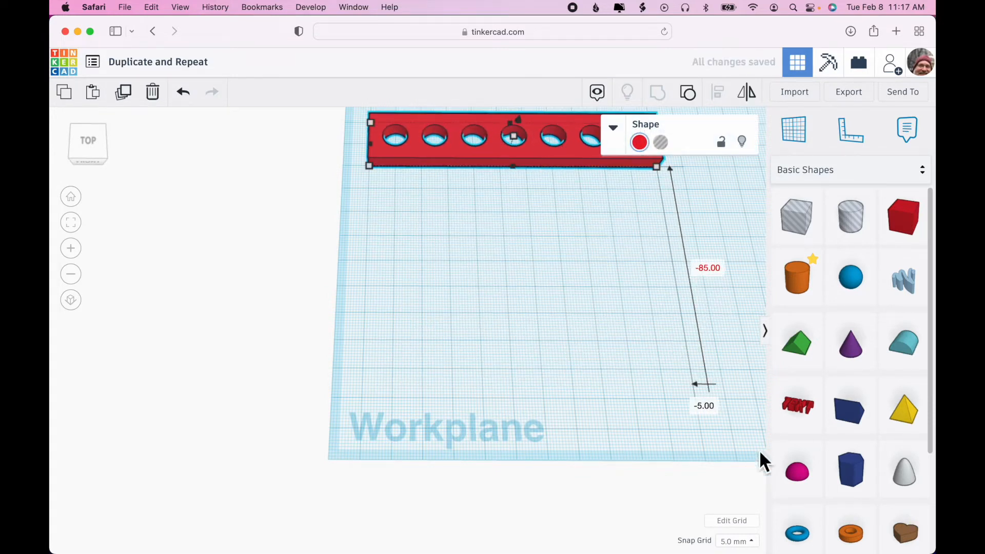
{"action": "left_click_drag", "start_coordinate": [795, 470], "coordinate": [468, 349]}
{"action": "right_click_drag", "start_coordinate": [595, 380], "coordinate": [596, 312]}
{"action": "left_click", "coordinate": [534, 344]}
{"action": "type", "text": "5"}
{"action": "key", "text": "BackSpace"}
{"action": "type", "text": "3"}
{"action": "key", "text": "Return"}
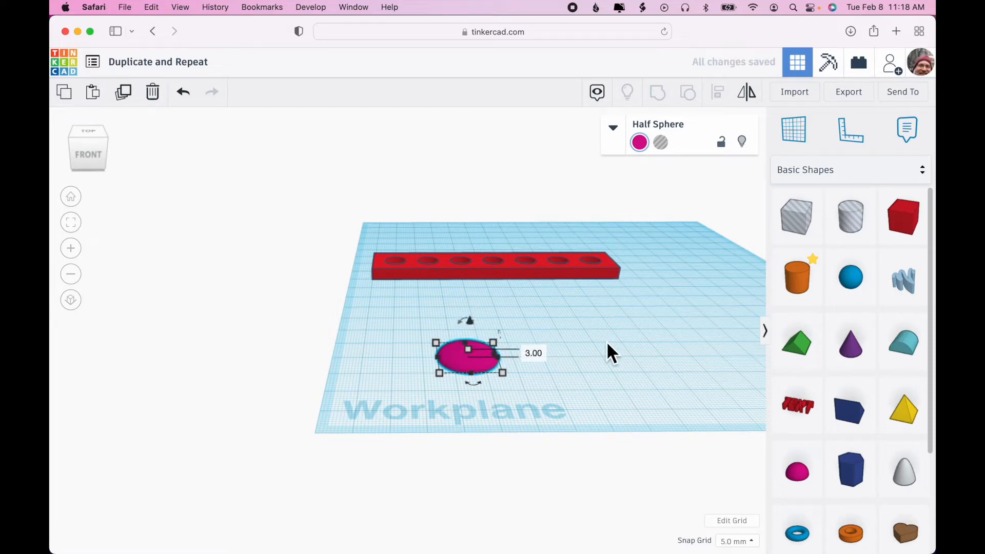
- Set the half sphere's depth to 5 mm to form a narrow petal
{"action": "right_click_drag", "start_coordinate": [606, 341], "coordinate": [605, 413]}
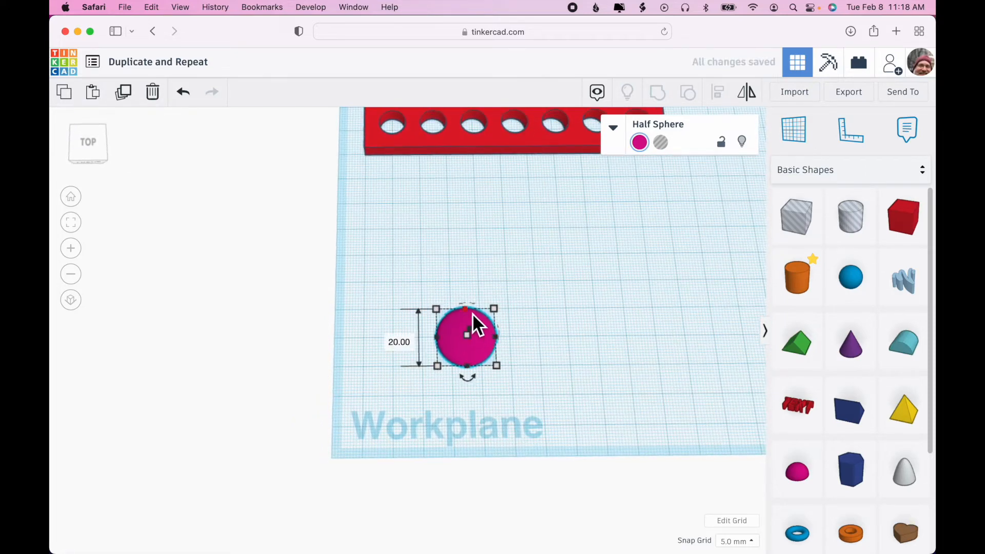
{"action": "left_click", "coordinate": [544, 338]}
{"action": "type", "text": "5"}
{"action": "key", "text": "Return"}
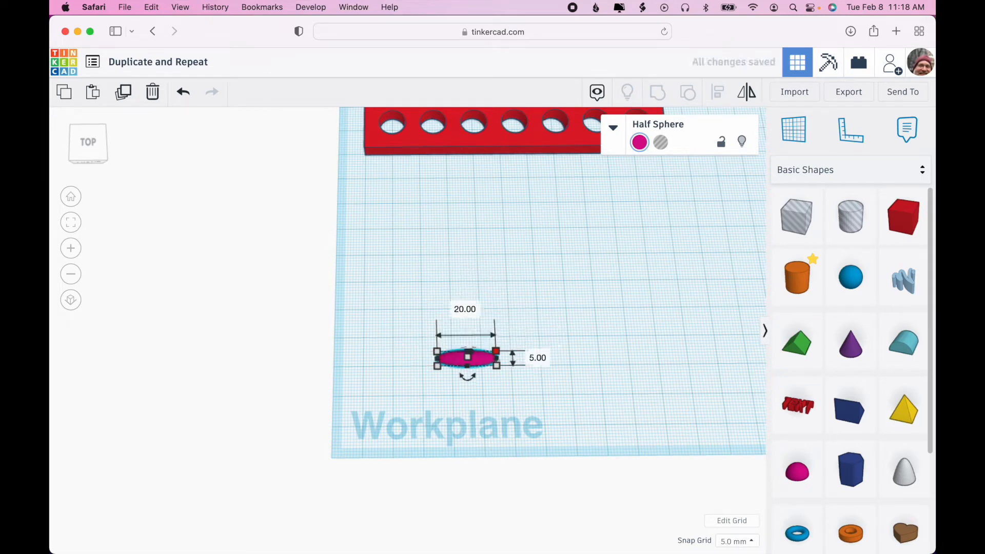
- In an orthographic top view, duplicate the petal in place and rotate the copy slightly counterclockwise
{"action": "right_click_drag", "start_coordinate": [598, 352], "coordinate": [624, 363]}
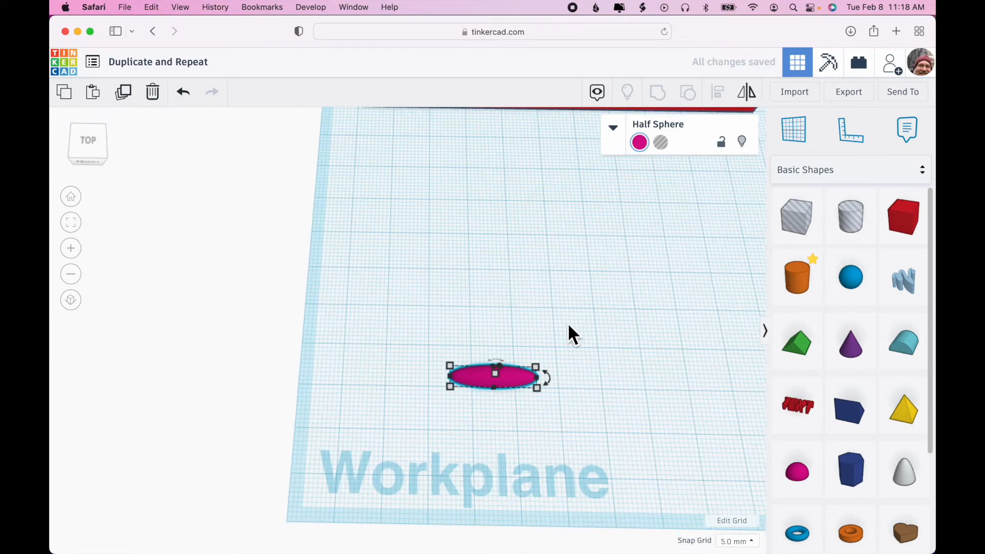
{"action": "left_click", "coordinate": [93, 136]}
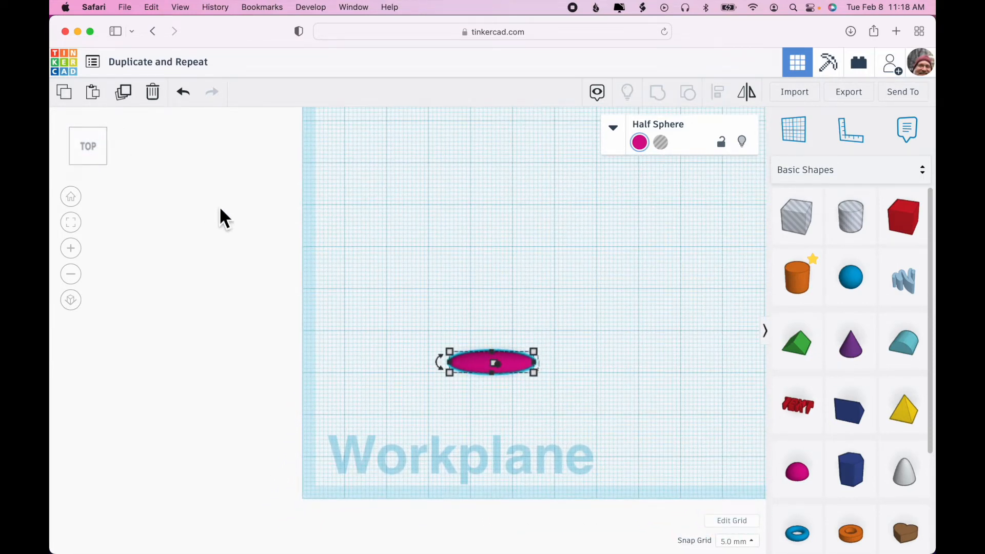
{"action": "left_click", "coordinate": [72, 302]}
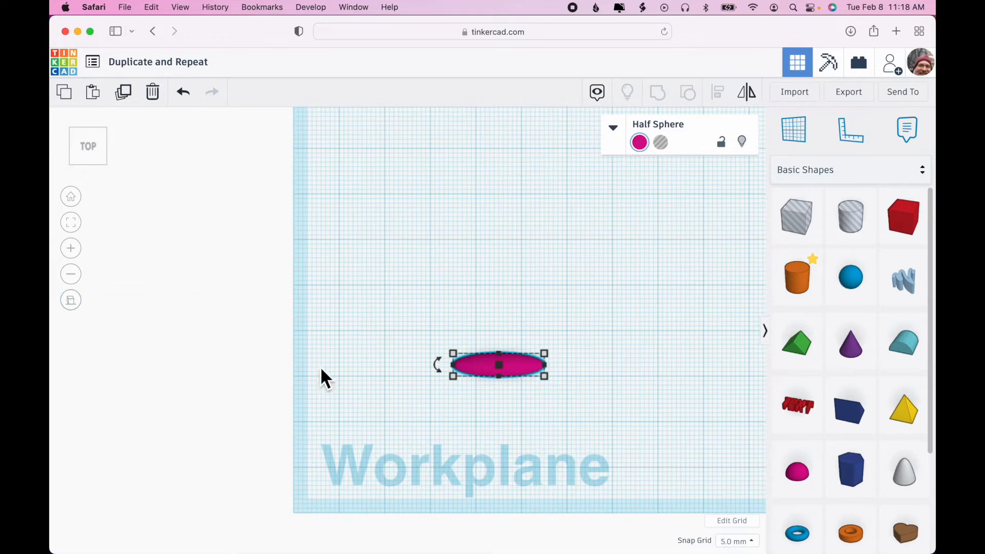
{"action": "left_click", "coordinate": [94, 144]}
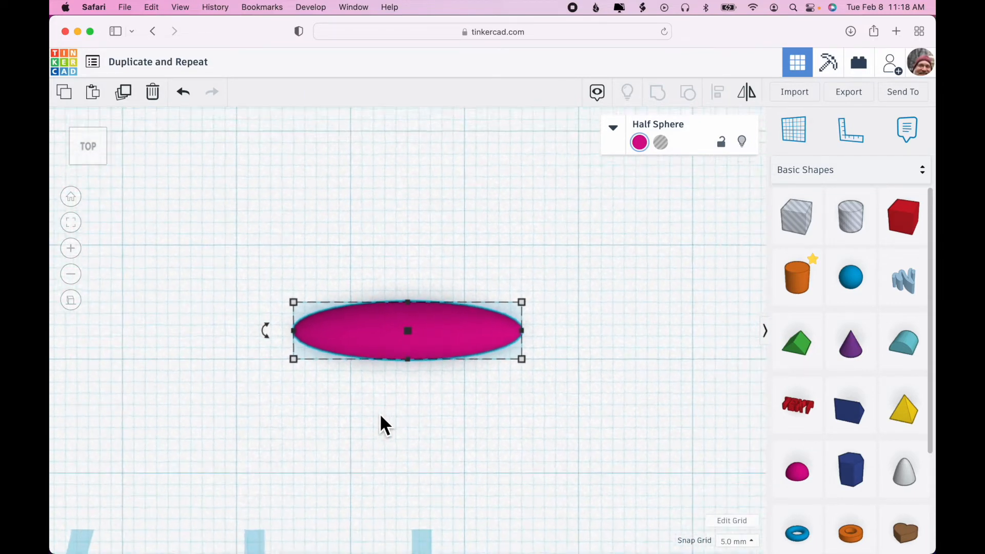
{"action": "left_click", "coordinate": [123, 100]}
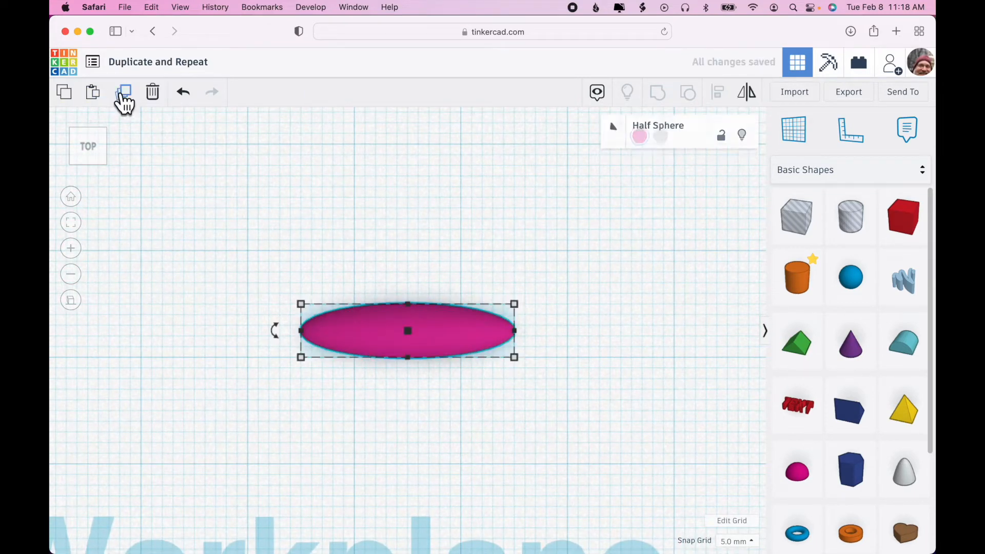
{"action": "left_click_drag", "start_coordinate": [274, 330], "coordinate": [307, 368]}
- Turn Snap Grid off and move the rotated petal so its lower tip meets the first petal's left tip
{"action": "left_click", "coordinate": [466, 300]}
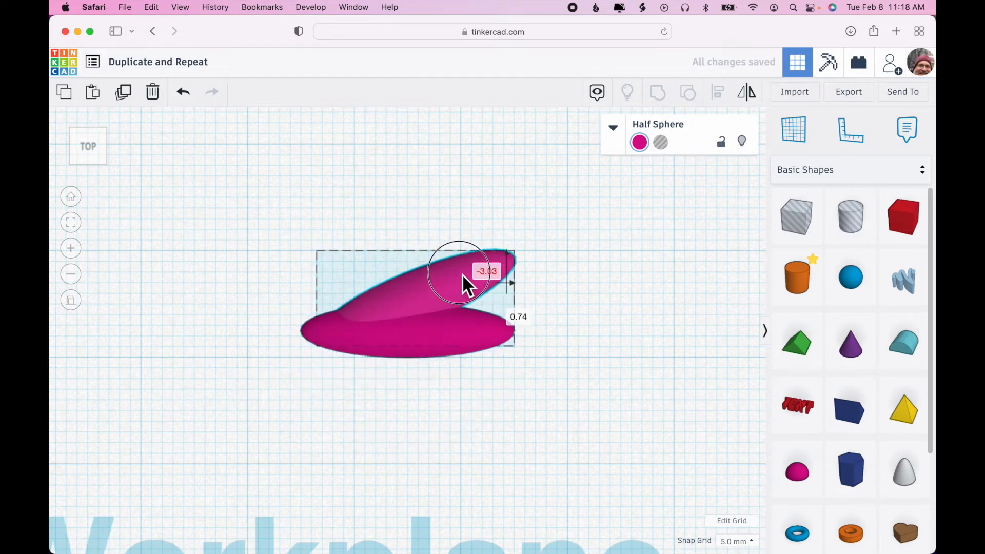
{"action": "left_click", "coordinate": [737, 541]}
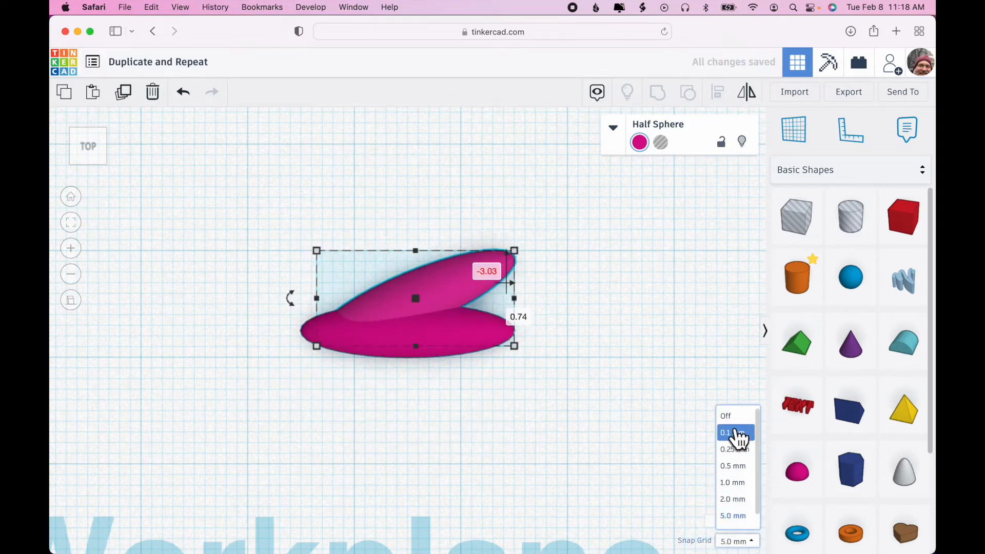
{"action": "left_click", "coordinate": [730, 415]}
{"action": "mouse_move", "coordinate": [470, 287]}
{"action": "left_mouse_down"}
{"action": "mouse_move", "coordinate": [449, 283]}
{"action": "mouse_move", "coordinate": [445, 257]}
{"action": "mouse_move", "coordinate": [454, 277]}
{"action": "left_mouse_up"}
{"action": "scroll", "coordinate": [453, 277], "scroll_direction": "down", "scroll_amount": 1}
{"action": "scroll", "coordinate": [453, 277], "scroll_direction": "down", "scroll_amount": 2}
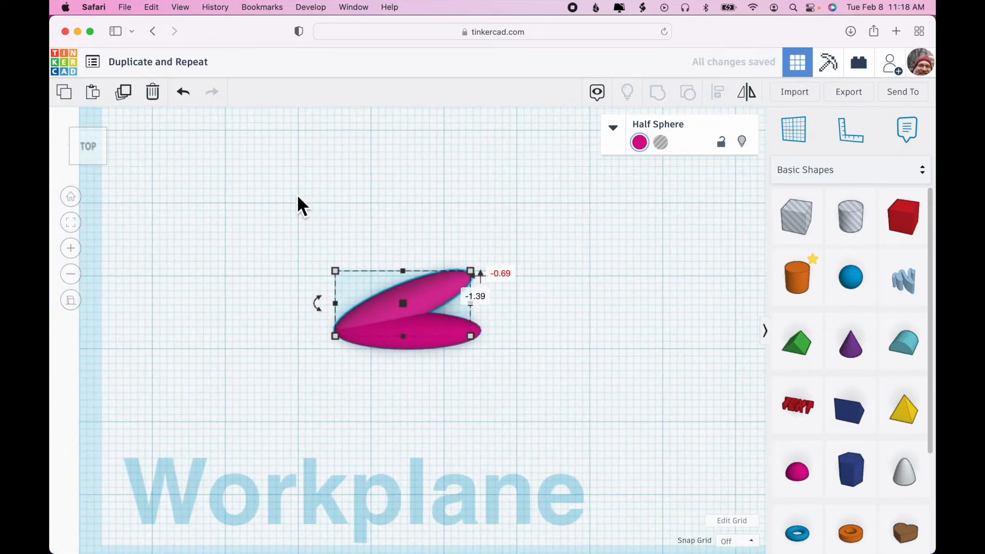
- Repeat the duplicate-rotate-move 14 times to complete a full circle of 16 petals
{"action": "left_click", "coordinate": [126, 104]}
{"action": "left_click", "coordinate": [126, 104]}
{"action": "left_click", "coordinate": [126, 104]}
{"action": "left_click", "coordinate": [125, 105]}
{"action": "left_click", "coordinate": [125, 105]}
{"action": "left_click", "coordinate": [126, 105]}
{"action": "left_click", "coordinate": [126, 105]}
{"action": "left_click", "coordinate": [125, 104]}
{"action": "left_click", "coordinate": [126, 105]}
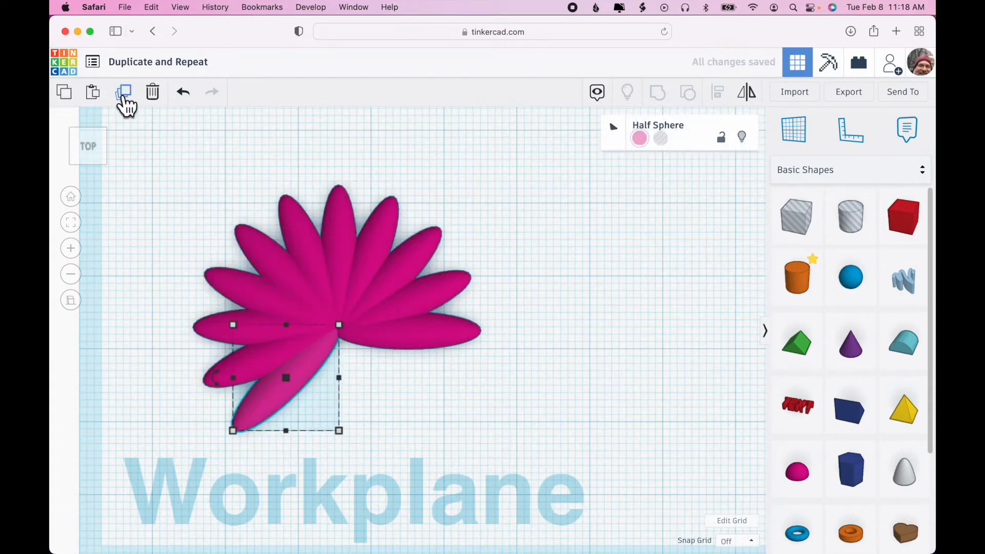
{"action": "left_click", "coordinate": [126, 104]}
{"action": "left_click", "coordinate": [126, 105]}
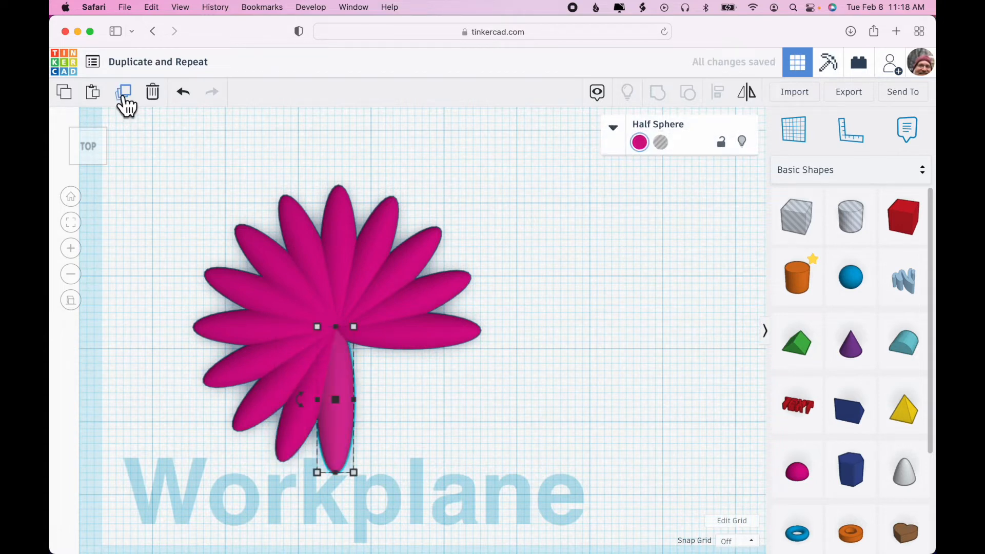
{"action": "left_click", "coordinate": [126, 104]}
{"action": "left_click", "coordinate": [125, 104]}
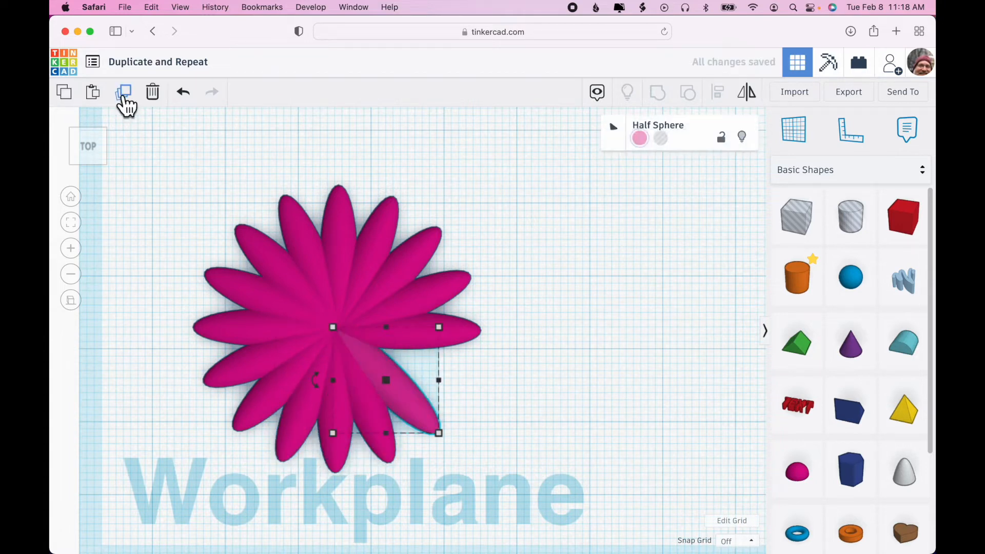
{"action": "left_click", "coordinate": [126, 105]}
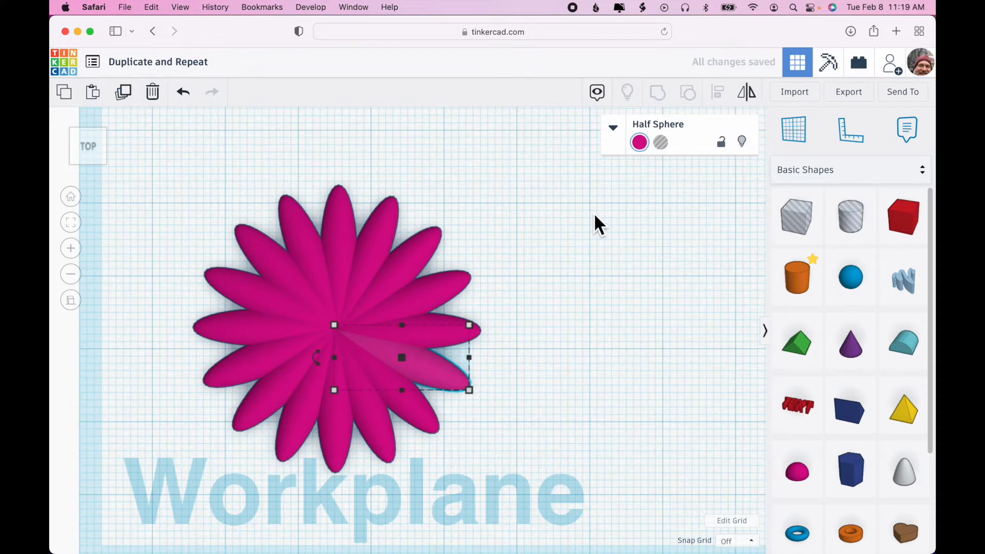
{"action": "left_click", "coordinate": [608, 281]}
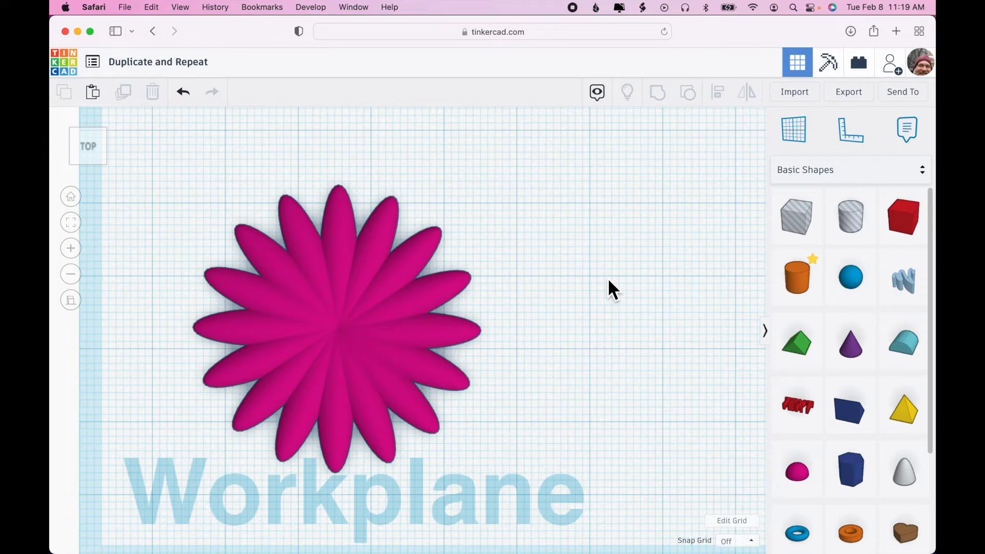
- Group all 16 petals into one shape and colour it yellow
{"action": "left_click_drag", "start_coordinate": [165, 218], "coordinate": [470, 466]}
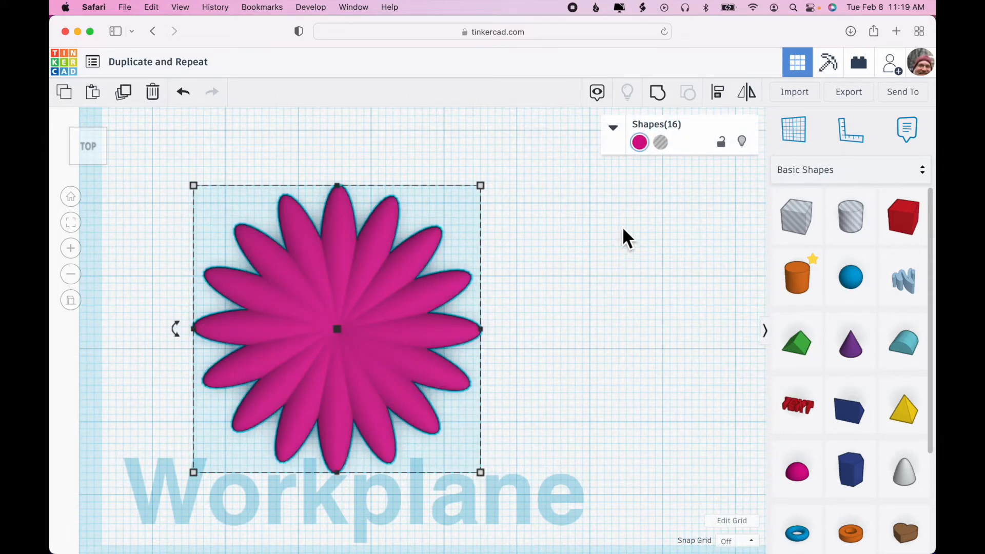
{"action": "left_click", "coordinate": [659, 95]}
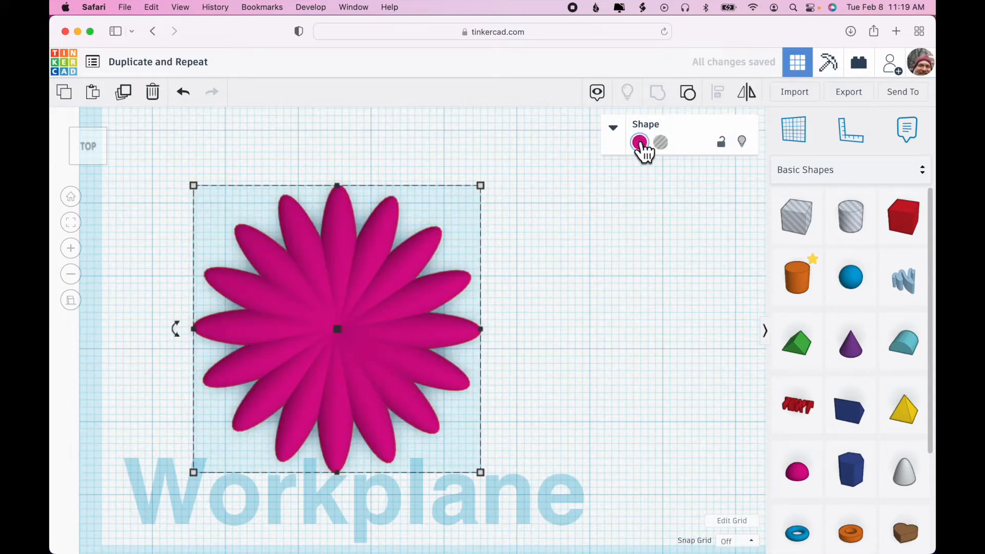
{"action": "left_click", "coordinate": [640, 142]}
{"action": "left_click", "coordinate": [690, 229]}
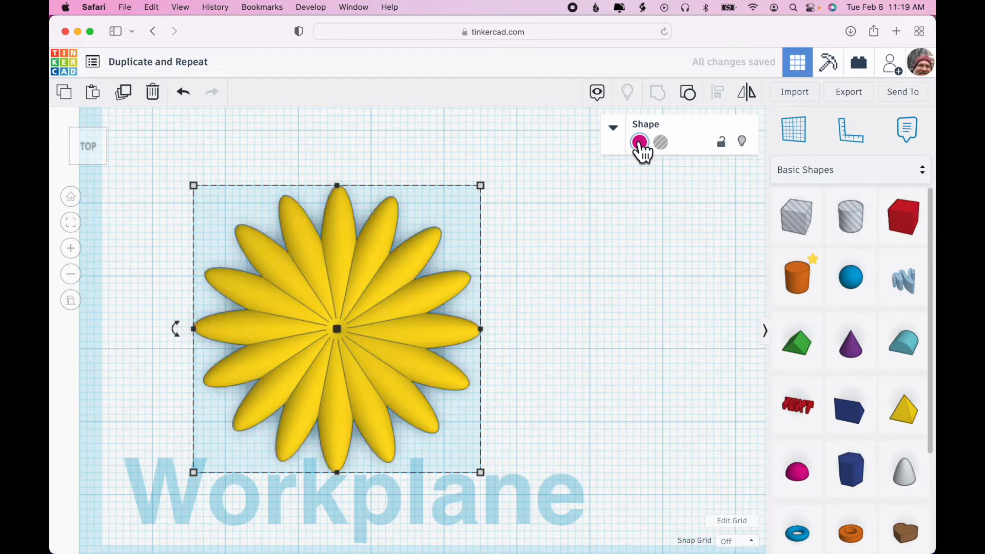
{"action": "left_click", "coordinate": [606, 290]}
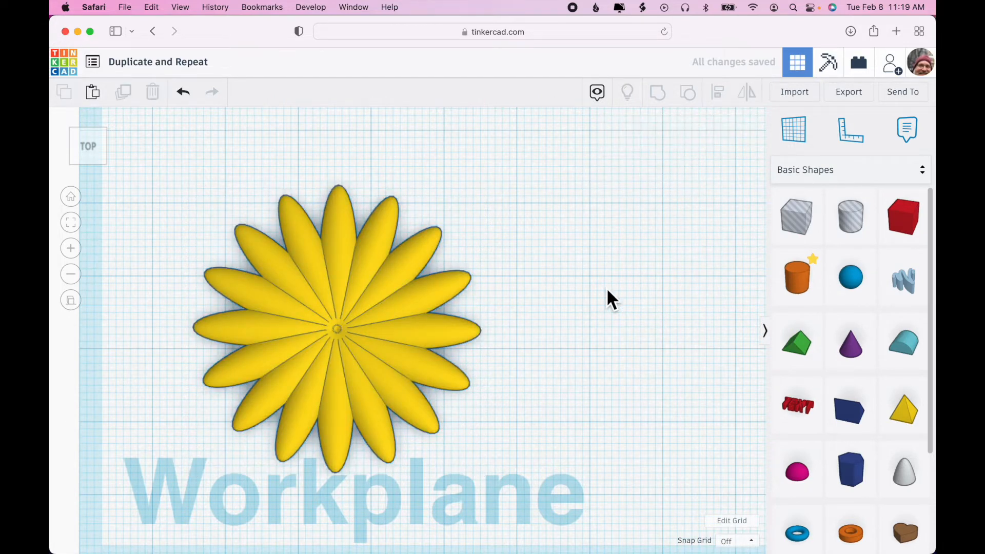
- Place a half sphere, shrunk to about a third of its width, over the flower's centre
{"action": "left_click_drag", "start_coordinate": [790, 471], "coordinate": [524, 410]}
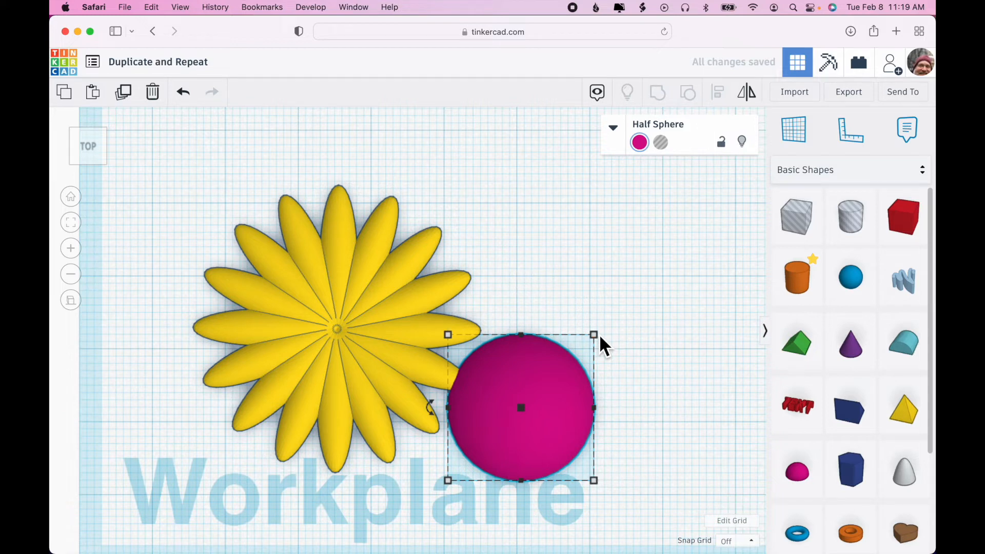
{"action": "left_click_drag", "start_coordinate": [595, 335], "coordinate": [451, 400]}
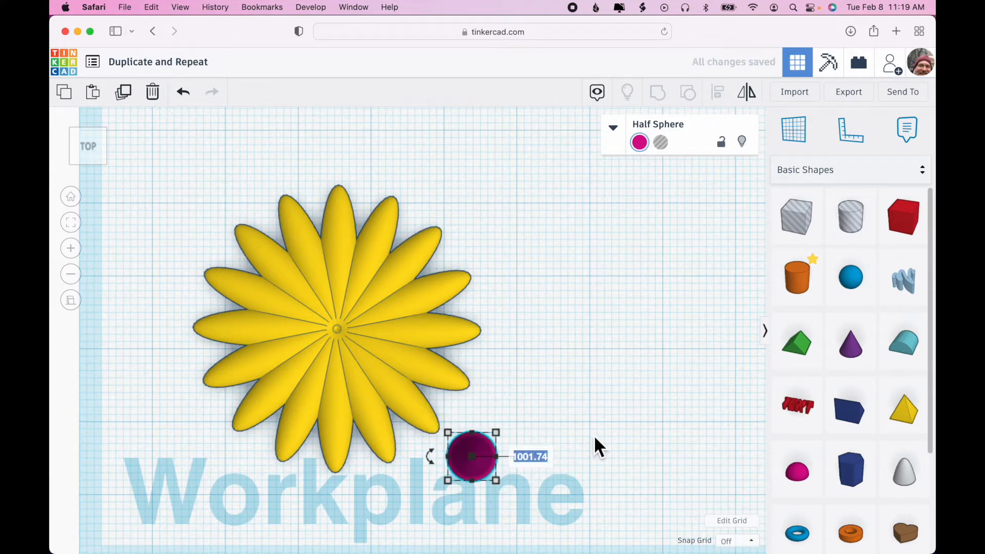
{"action": "left_click", "coordinate": [602, 424]}
{"action": "mouse_move", "coordinate": [602, 424]}
{"action": "right_mouse_down"}
{"action": "mouse_move", "coordinate": [602, 372]}
{"action": "mouse_move", "coordinate": [599, 418]}
{"action": "right_mouse_up"}
{"action": "key", "text": "super+z"}
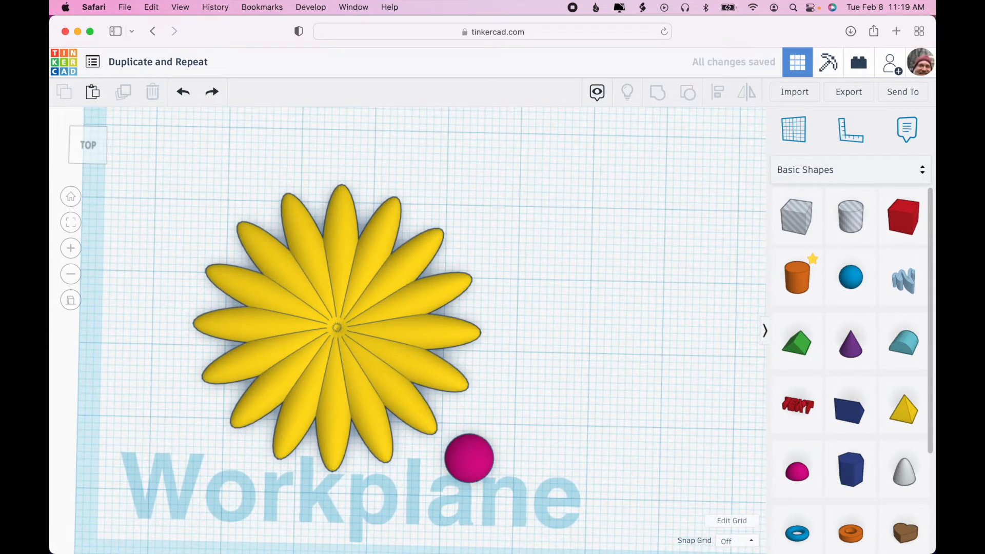
{"action": "left_click_drag", "start_coordinate": [488, 457], "coordinate": [356, 327]}
{"action": "left_click", "coordinate": [603, 328]}
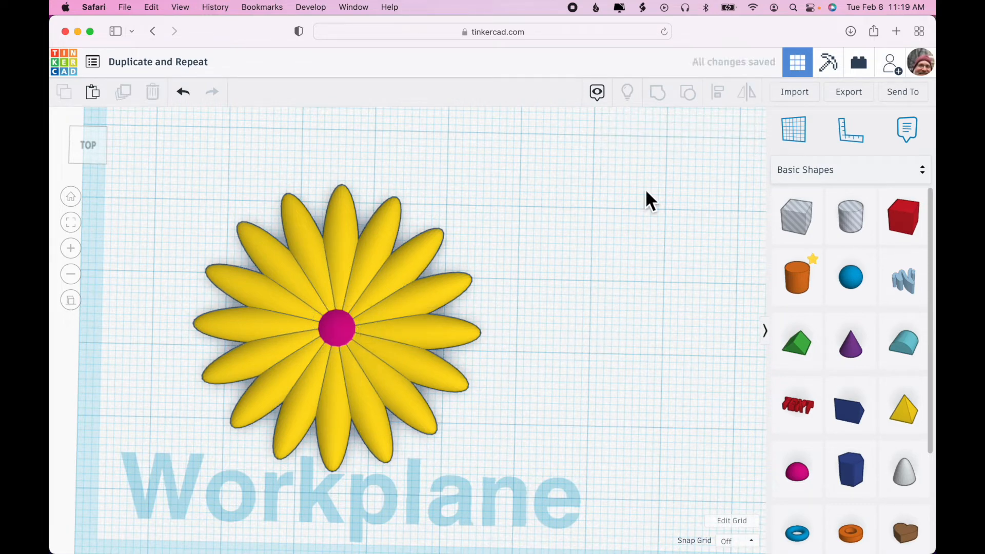
- Colour the flower's centre half sphere black
{"action": "left_click", "coordinate": [346, 332]}
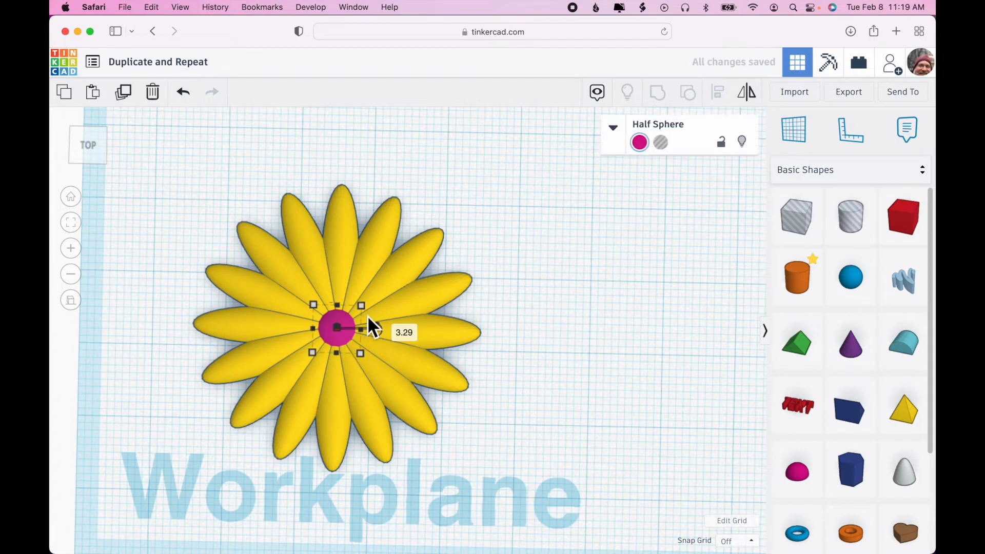
{"action": "left_click", "coordinate": [638, 146]}
{"action": "left_click", "coordinate": [890, 248]}
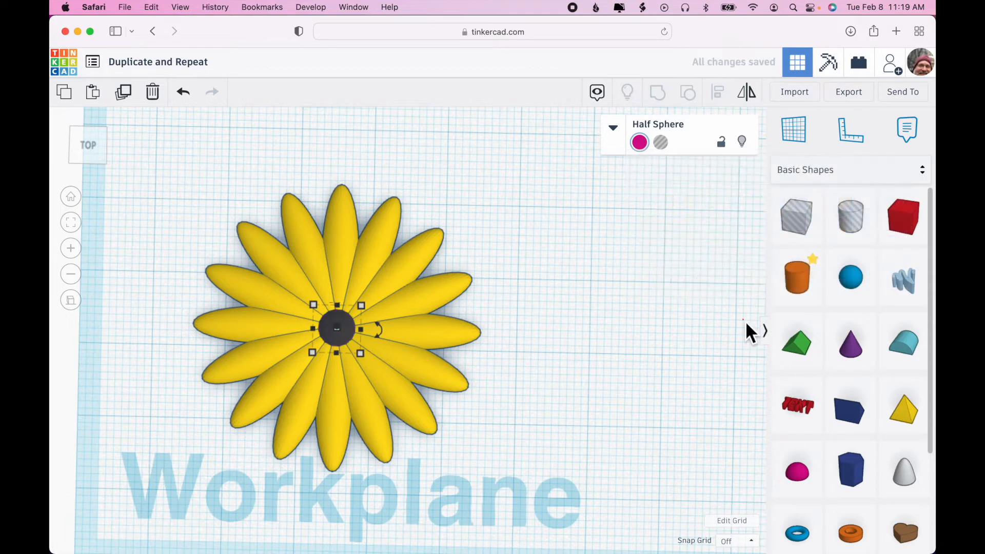
- Group the yellow petals and the black centre into a single flower shape
{"action": "left_click", "coordinate": [239, 195]}
{"action": "left_click_drag", "start_coordinate": [186, 201], "coordinate": [501, 451]}
{"action": "left_click", "coordinate": [655, 97]}
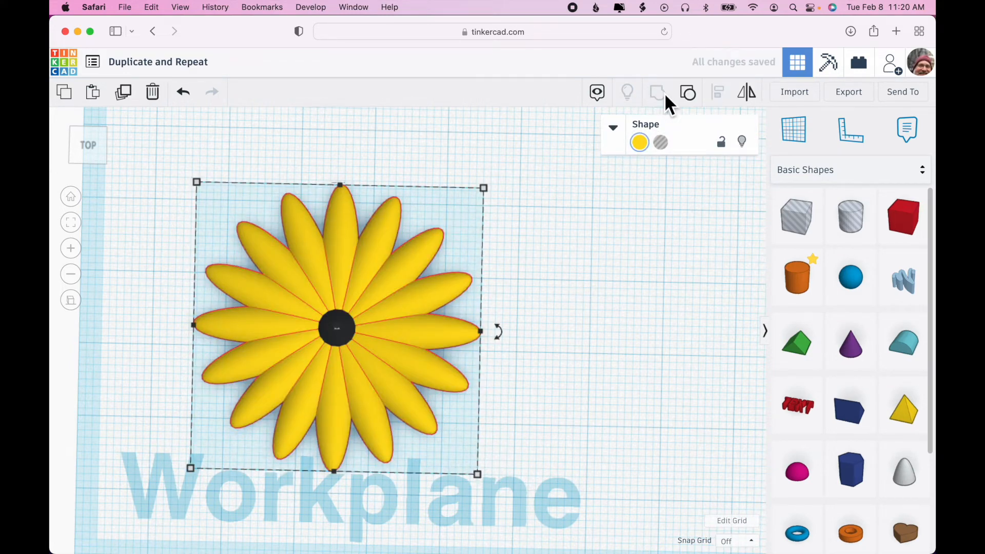
{"action": "left_click", "coordinate": [566, 258]}
- Move the flower slightly back and left, and turn on Multicolor so the petals and centre keep their own colours
{"action": "mouse_move", "coordinate": [596, 292]}
{"action": "right_mouse_down"}
{"action": "mouse_move", "coordinate": [599, 184]}
{"action": "mouse_move", "coordinate": [608, 301]}
{"action": "right_mouse_up"}
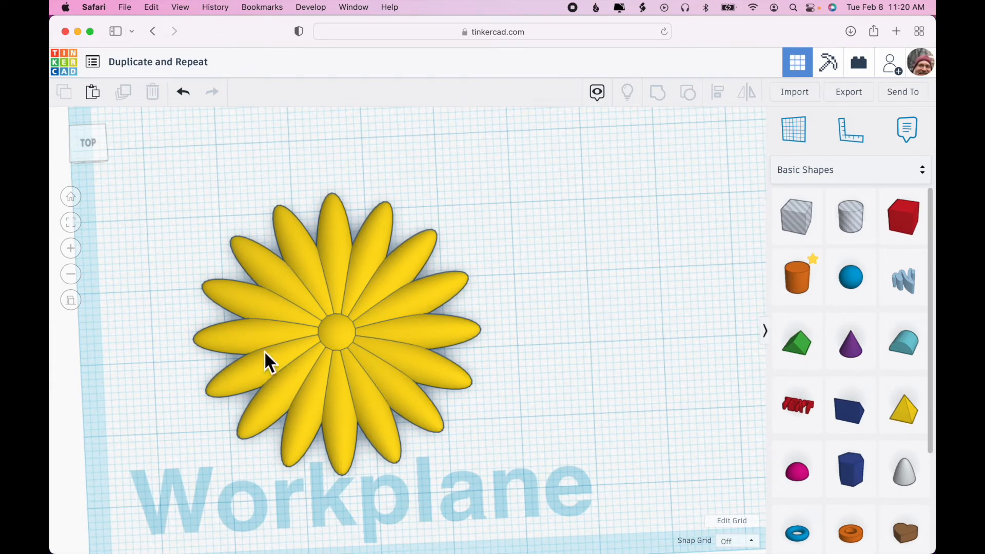
{"action": "right_click_drag", "start_coordinate": [606, 374], "coordinate": [601, 380]}
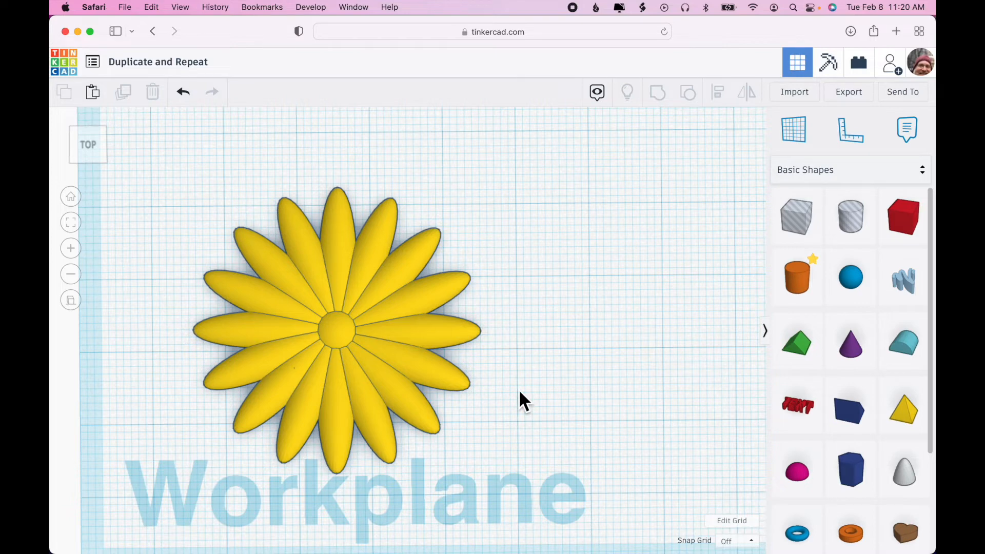
{"action": "left_click_drag", "start_coordinate": [390, 365], "coordinate": [367, 334]}
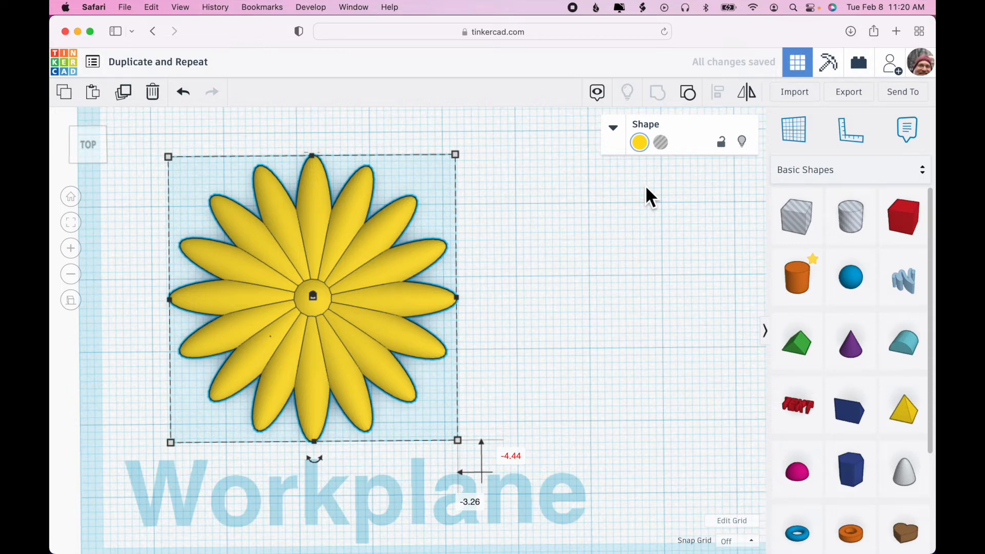
{"action": "left_click", "coordinate": [639, 143]}
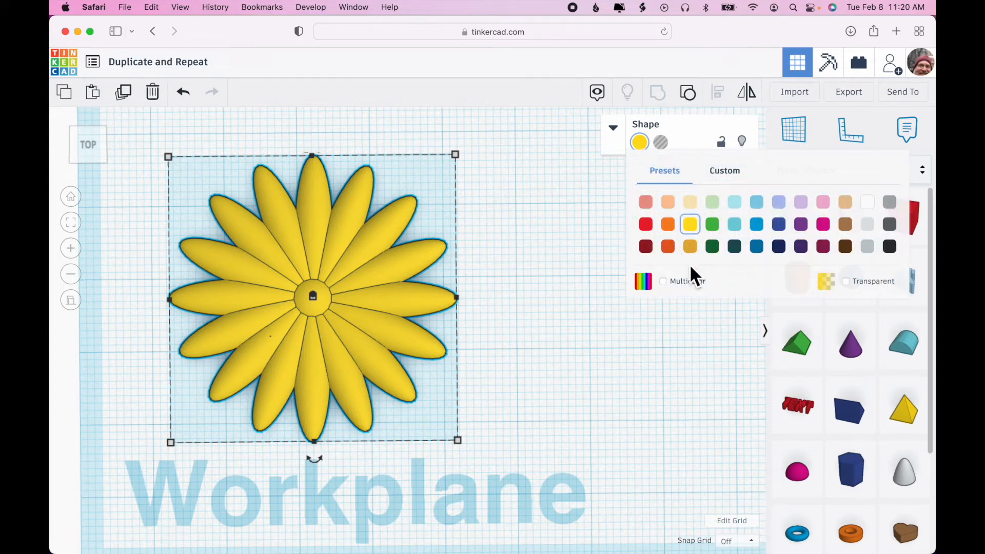
{"action": "left_click", "coordinate": [666, 282]}
{"action": "left_click", "coordinate": [572, 353]}
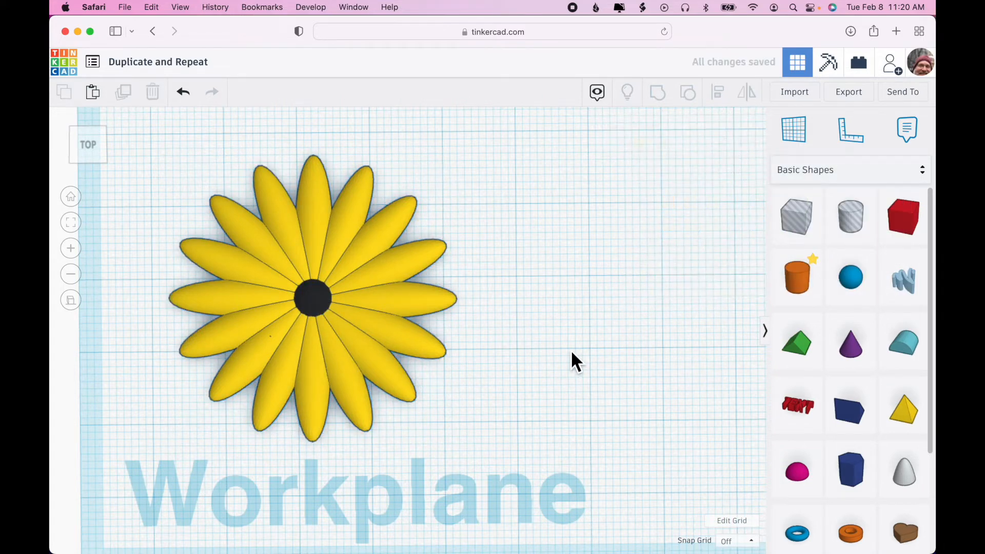
- Move the flower and the red bar toward the back of the workplane, keeping both along its left edge
{"action": "left_click_drag", "start_coordinate": [344, 368], "coordinate": [308, 369]}
{"action": "right_click_drag", "start_coordinate": [576, 388], "coordinate": [577, 359]}
{"action": "right_click_drag", "start_coordinate": [542, 285], "coordinate": [541, 313]}
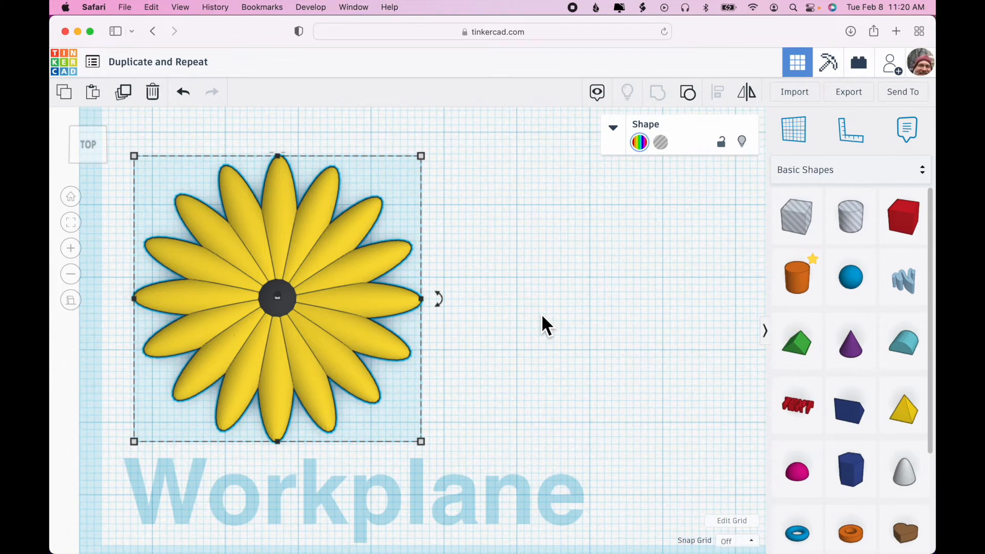
{"action": "scroll", "coordinate": [542, 316], "scroll_direction": "down", "scroll_amount": 5}
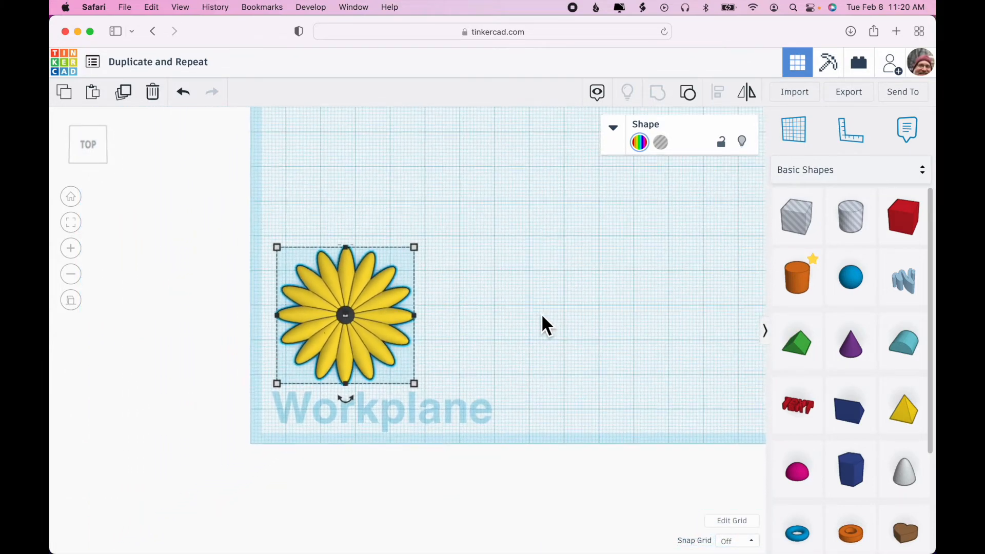
{"action": "scroll", "coordinate": [474, 171], "scroll_direction": "down", "scroll_amount": 3}
{"action": "left_click_drag", "start_coordinate": [472, 171], "coordinate": [459, 200]}
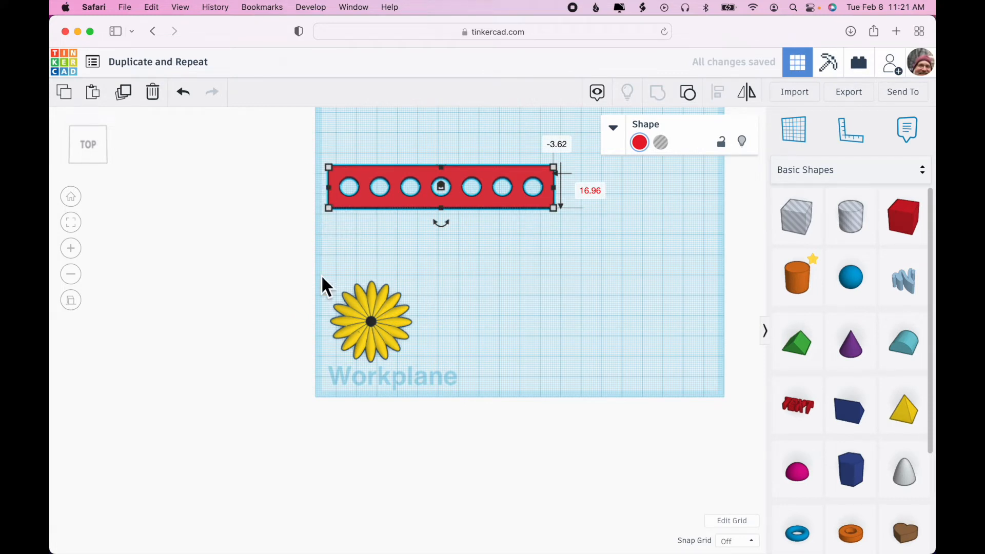
{"action": "left_click_drag", "start_coordinate": [467, 206], "coordinate": [463, 178]}
{"action": "left_click", "coordinate": [397, 328]}
{"action": "left_click_drag", "start_coordinate": [394, 320], "coordinate": [401, 267]}
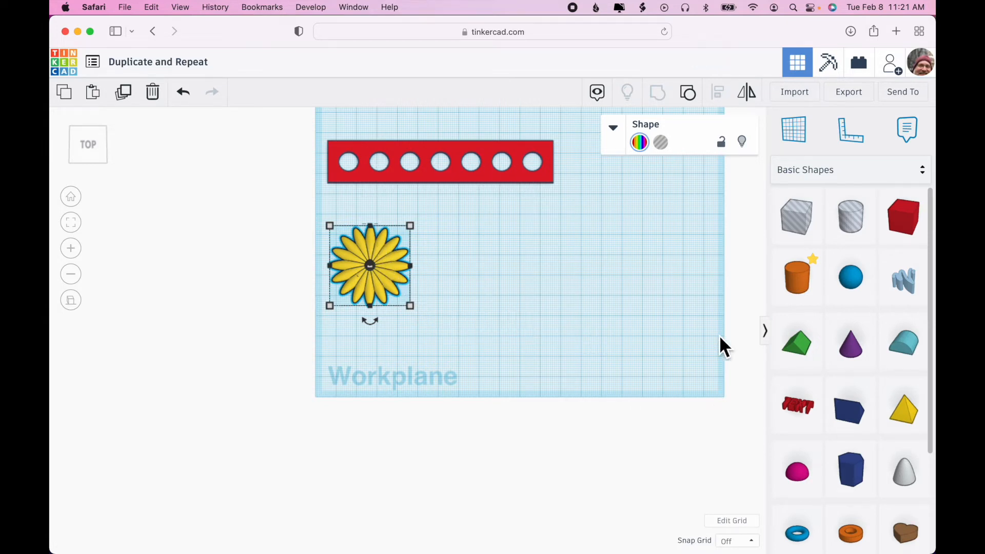
- Place a green Roof to the right of the flower and rotate it -90° so it stands on a triangular end
{"action": "left_click_drag", "start_coordinate": [798, 351], "coordinate": [498, 293]}
{"action": "right_click_drag", "start_coordinate": [561, 309], "coordinate": [590, 302]}
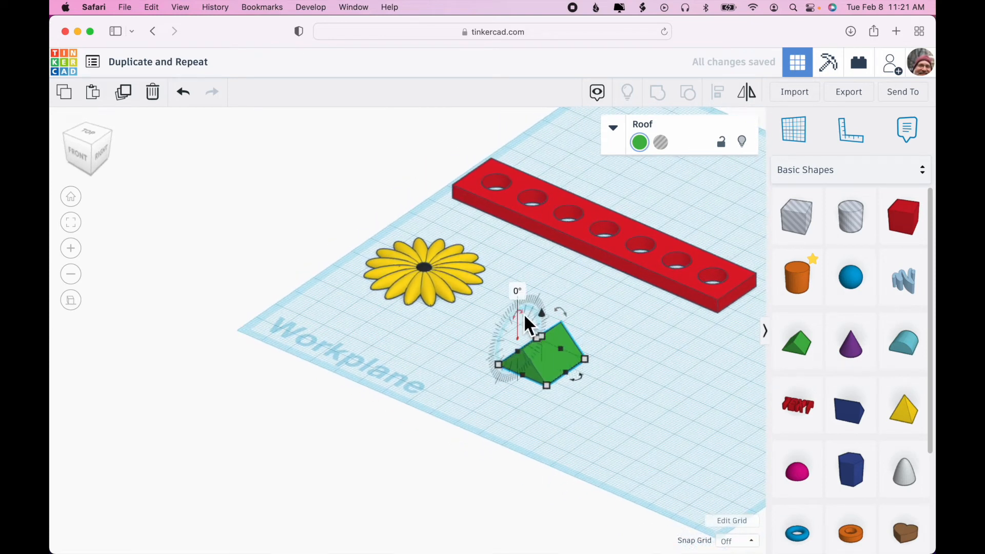
{"action": "left_click_drag", "start_coordinate": [525, 316], "coordinate": [540, 328]}
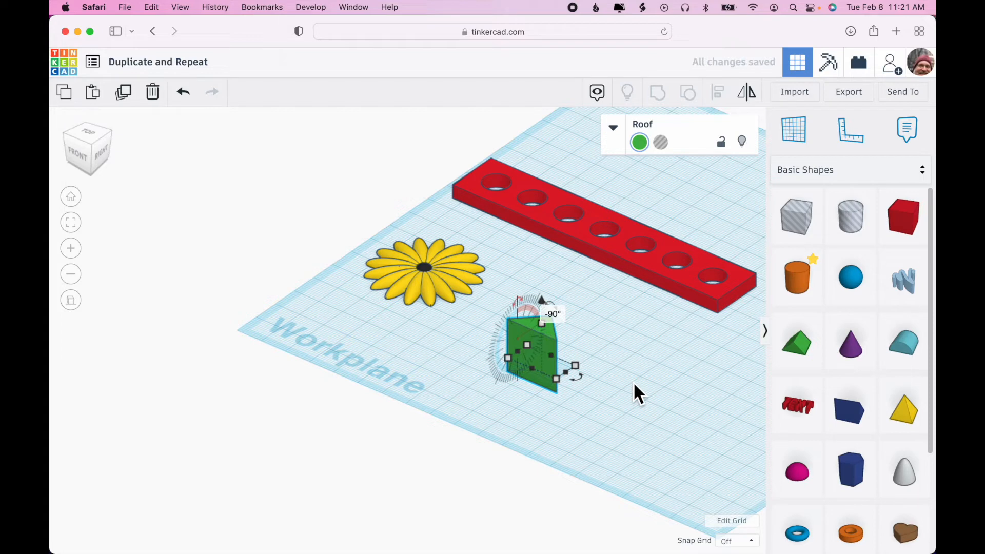
- Duplicate the roof, rotate the copy 45° counterclockwise and move it so its long side rests against the original's left slope
{"action": "right_click_drag", "start_coordinate": [629, 385], "coordinate": [731, 462]}
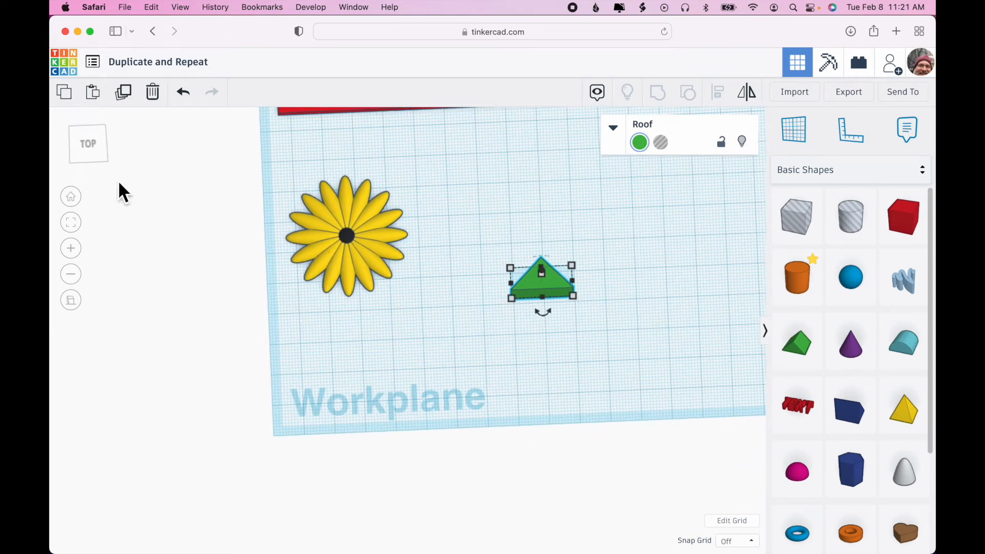
{"action": "left_click", "coordinate": [89, 141]}
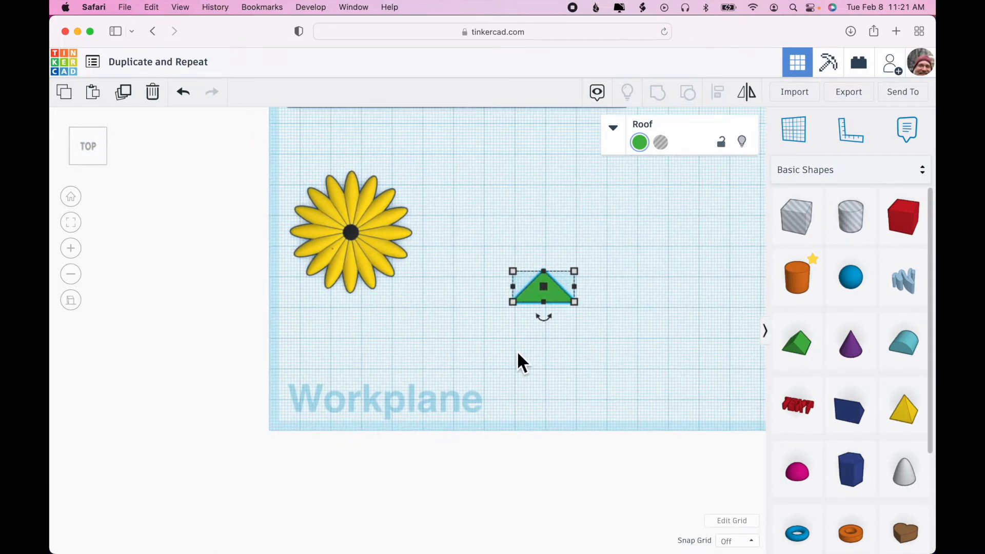
{"action": "key", "text": "f"}
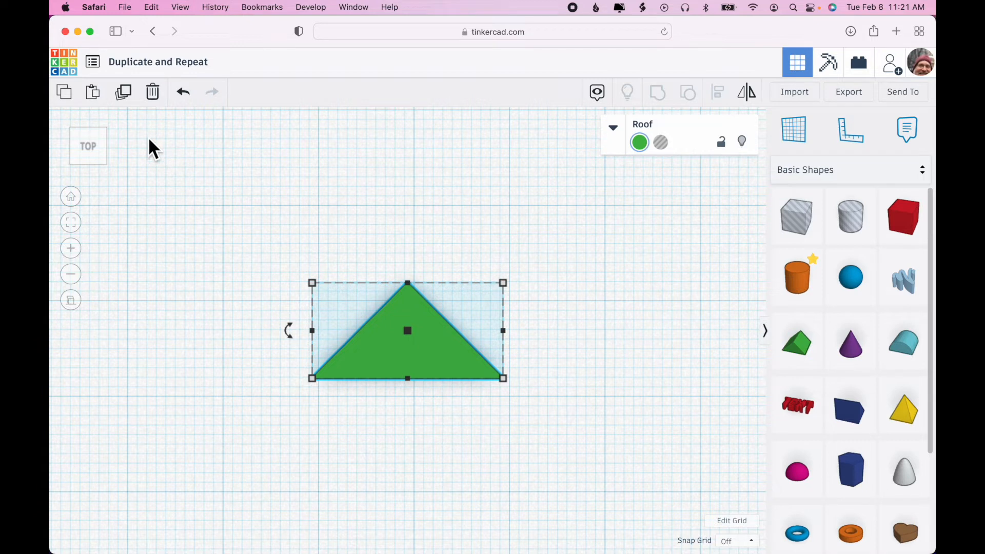
{"action": "left_click", "coordinate": [126, 99]}
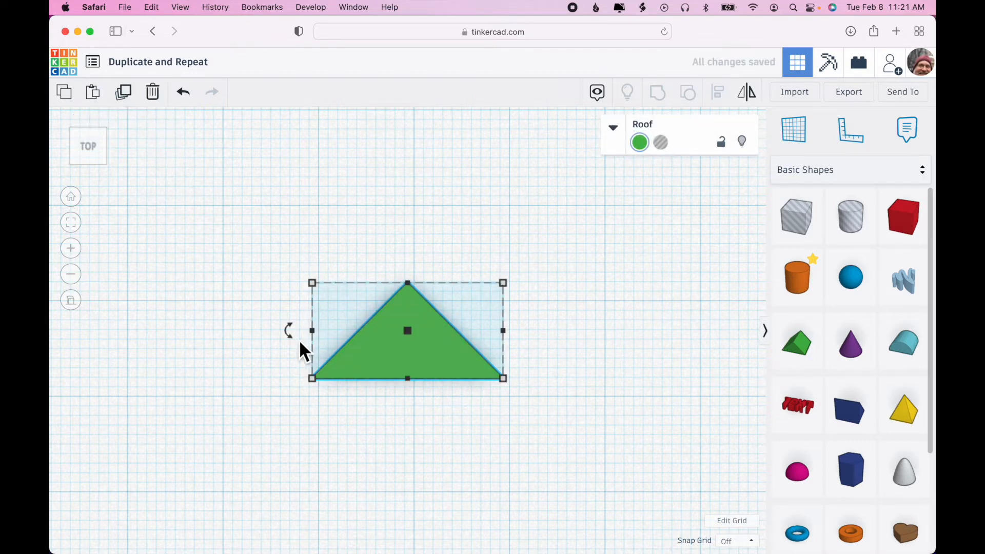
{"action": "left_click_drag", "start_coordinate": [291, 334], "coordinate": [367, 397]}
{"action": "left_click_drag", "start_coordinate": [481, 311], "coordinate": [464, 213]}
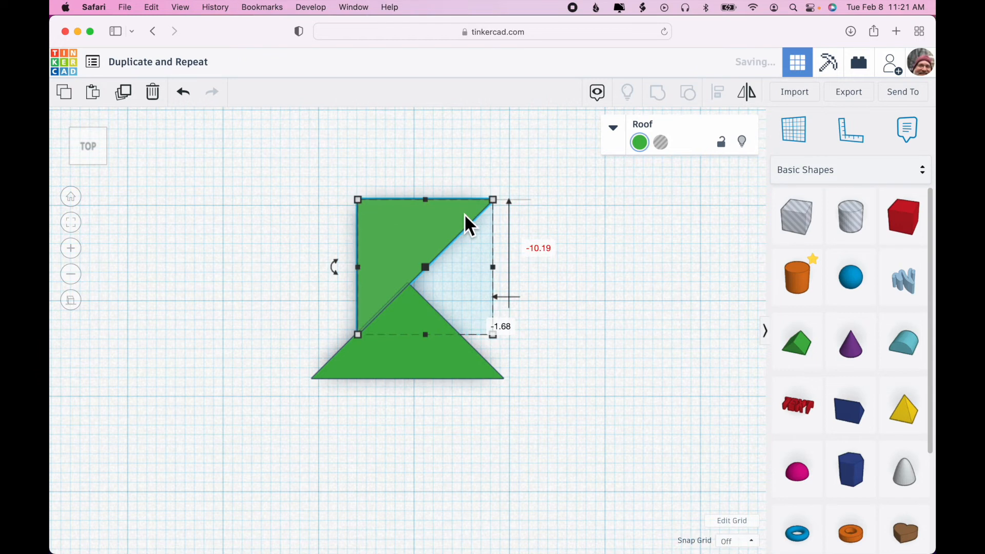
- Set the rotated roof copy's width and depth to 10 mm each
{"action": "left_click", "coordinate": [436, 142]}
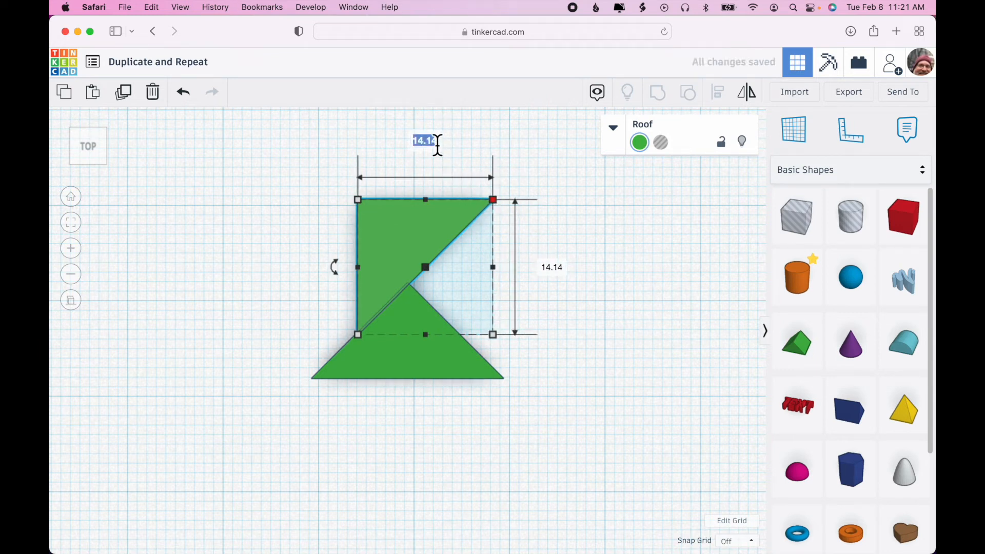
{"action": "type", "text": "10"}
{"action": "key", "text": "Tab"}
{"action": "type", "text": "1"}
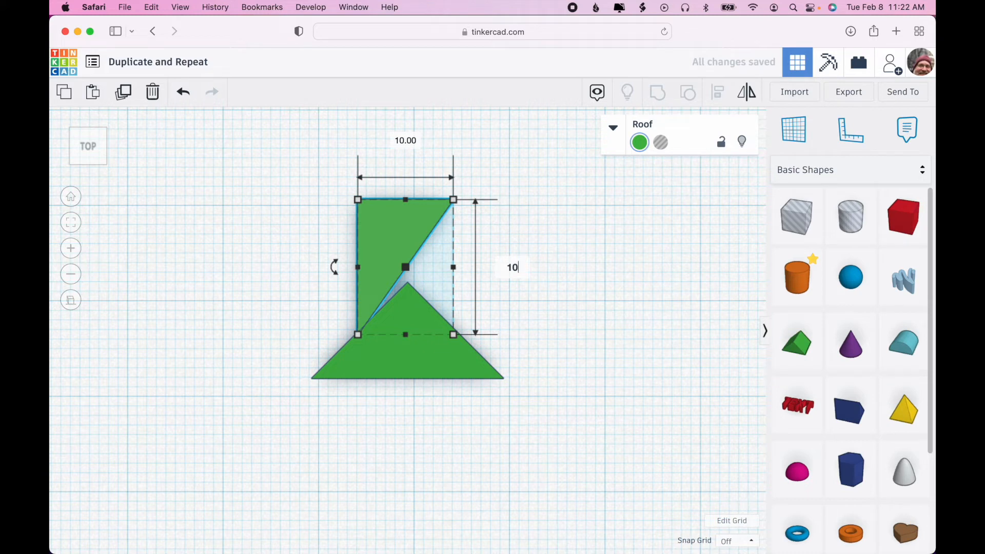
{"action": "type", "text": "0"}
{"action": "key", "text": "Return"}
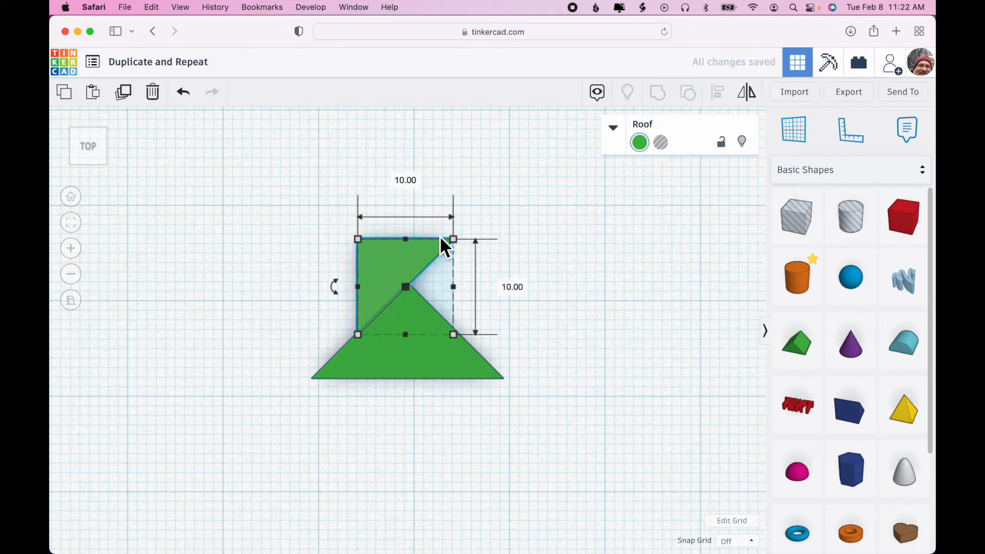
{"action": "left_click", "coordinate": [420, 264]}
- Repeat the duplicate-rotate-shrink four more times to form a spiral of ever smaller triangles
{"action": "scroll", "coordinate": [499, 304], "scroll_direction": "down", "scroll_amount": 4}
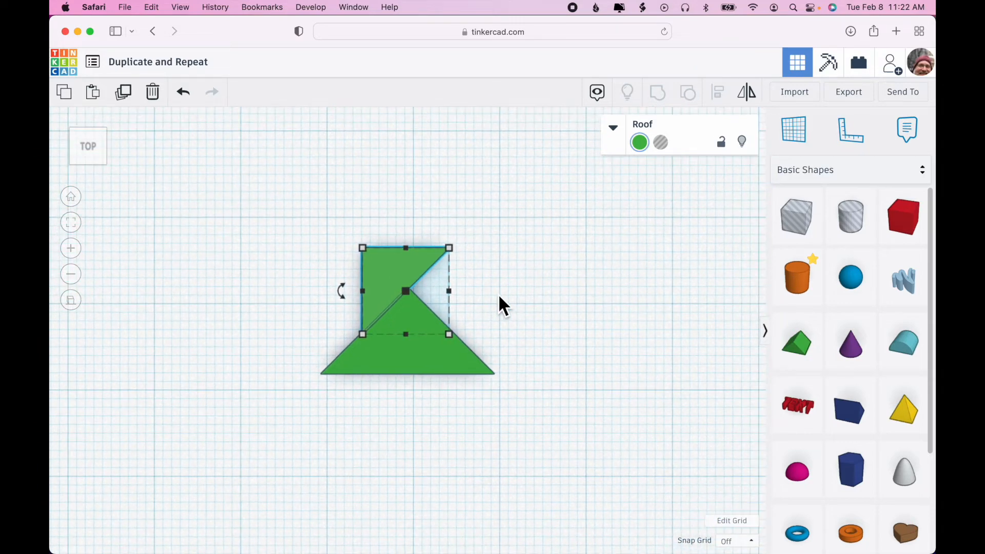
{"action": "left_click", "coordinate": [128, 99]}
{"action": "left_click", "coordinate": [128, 99]}
{"action": "left_click", "coordinate": [128, 99]}
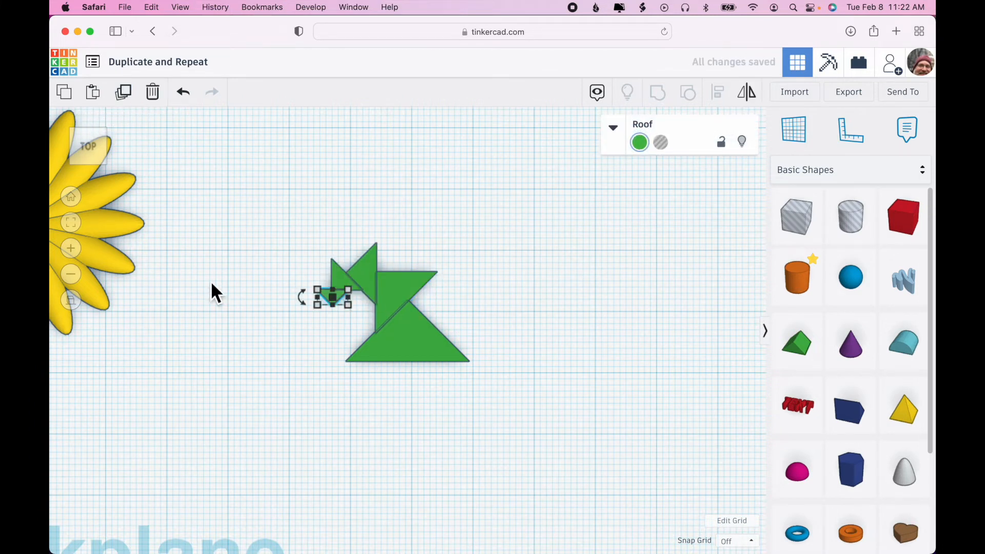
{"action": "left_click", "coordinate": [125, 95]}
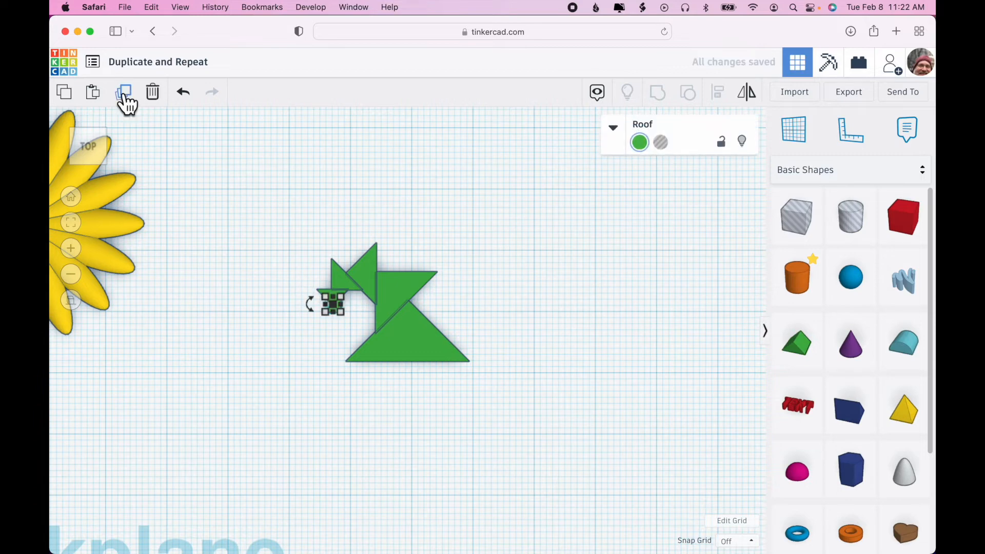
{"action": "left_click", "coordinate": [353, 423]}
{"action": "scroll", "coordinate": [568, 297], "scroll_direction": "up", "scroll_amount": 3}
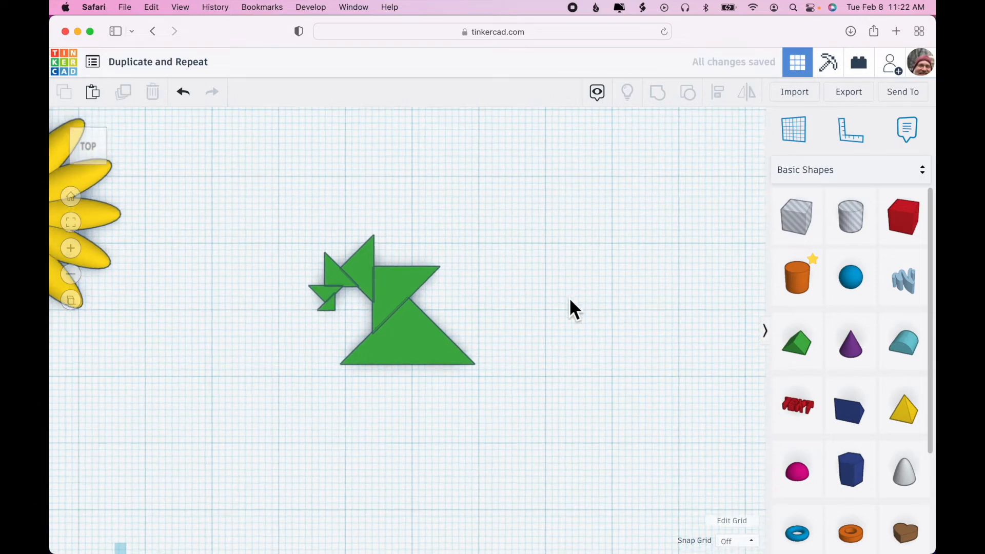
- Group the six green roof pieces into one shape
{"action": "left_click_drag", "start_coordinate": [205, 211], "coordinate": [553, 425]}
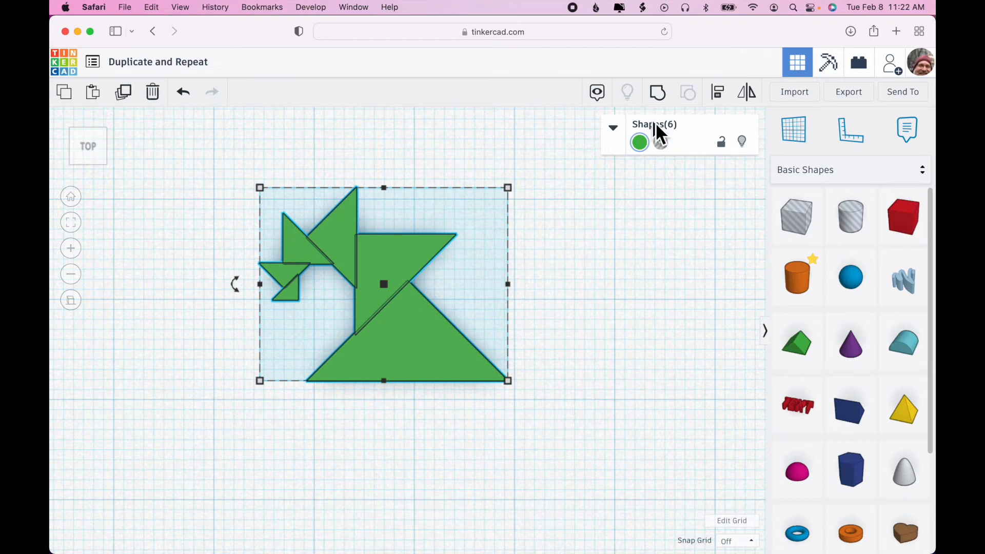
{"action": "left_click", "coordinate": [657, 98]}
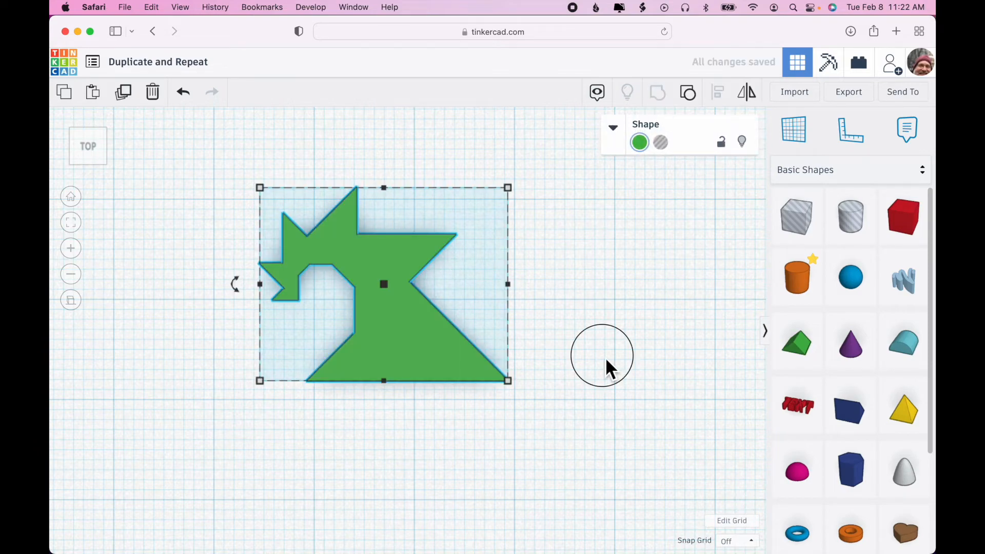
{"action": "left_click", "coordinate": [605, 357]}
- Reduce the height of the grouped green shape to make it flatter
{"action": "scroll", "coordinate": [606, 357], "scroll_direction": "down", "scroll_amount": 2}
{"action": "right_click_drag", "start_coordinate": [605, 357], "coordinate": [521, 296]}
{"action": "left_click", "coordinate": [434, 317]}
{"action": "left_click_drag", "start_coordinate": [385, 257], "coordinate": [384, 353]}
{"action": "right_click_drag", "start_coordinate": [523, 307], "coordinate": [500, 431]}
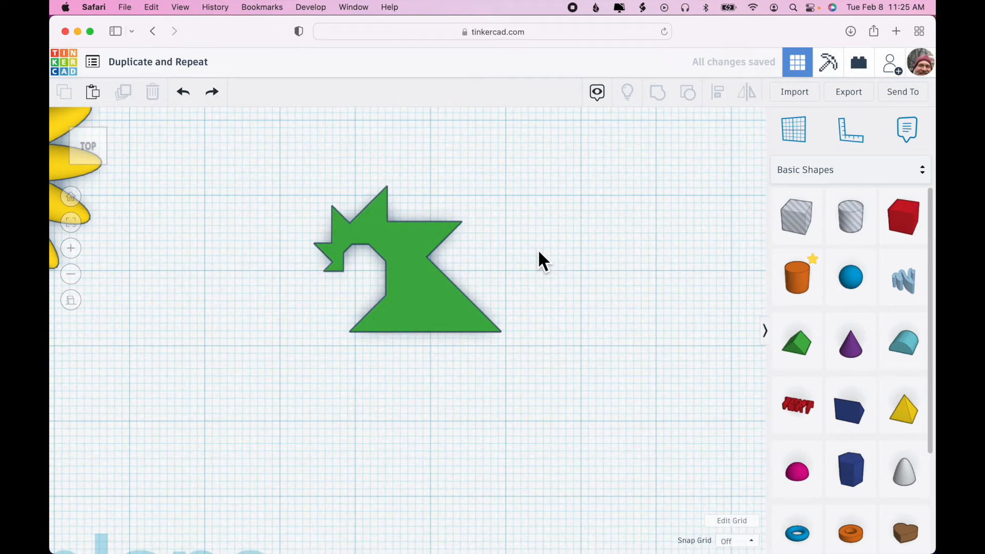
- Set the green shape's depth to 20 mm
{"action": "left_click", "coordinate": [441, 309]}
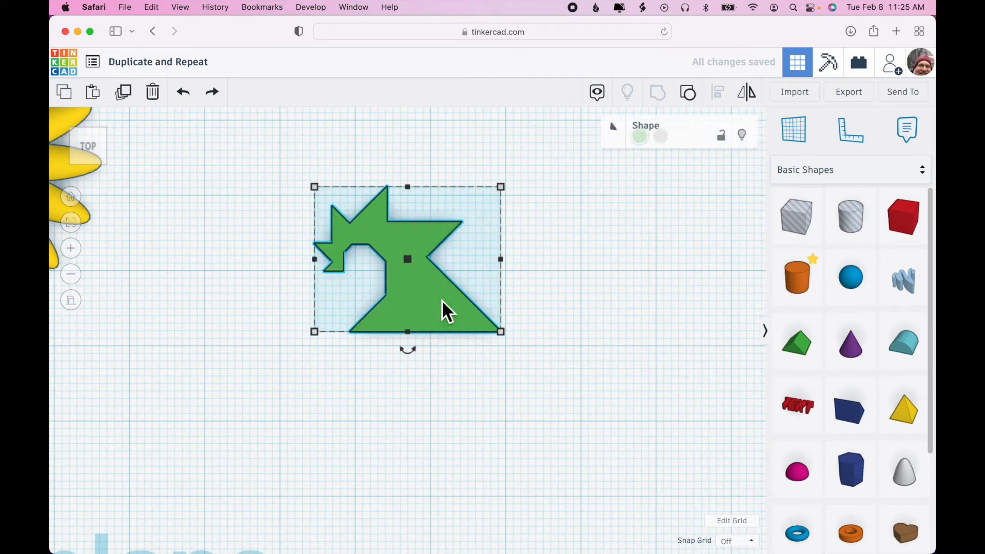
{"action": "left_click", "coordinate": [502, 188]}
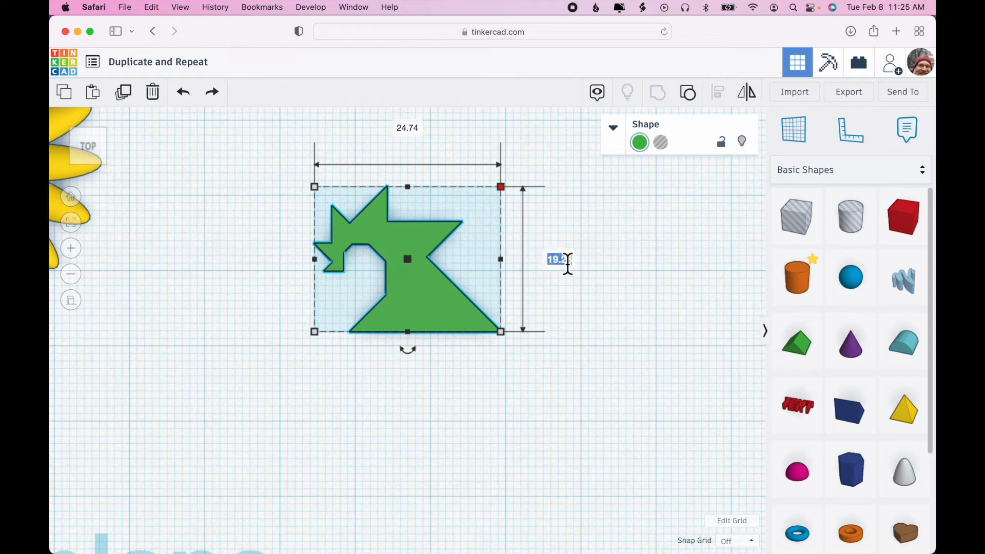
{"action": "key", "text": "Return"}
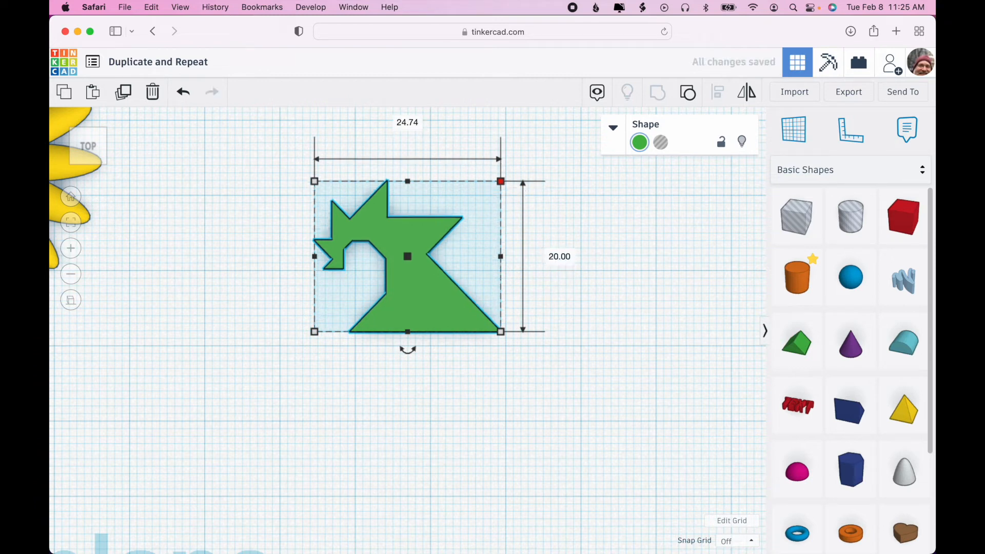
{"action": "left_click", "coordinate": [620, 294]}
- Duplicate the green spiral shape and mirror the copy front to back
{"action": "left_click", "coordinate": [444, 300]}
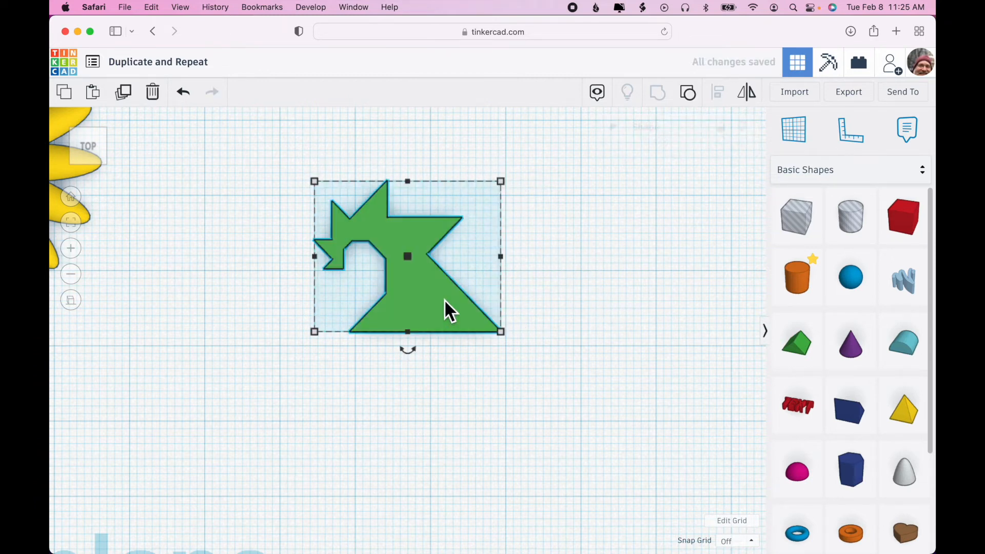
{"action": "left_click", "coordinate": [123, 96]}
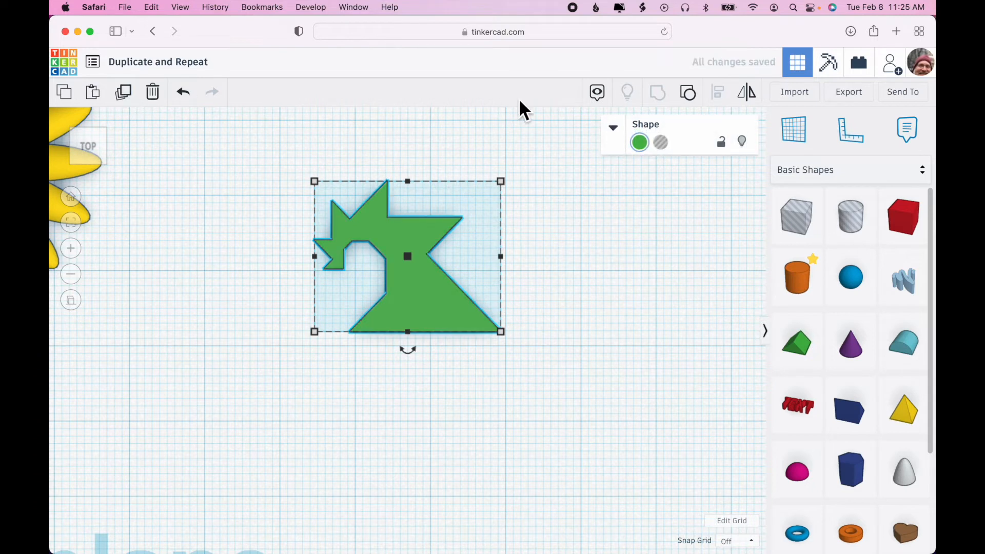
{"action": "left_click", "coordinate": [747, 95]}
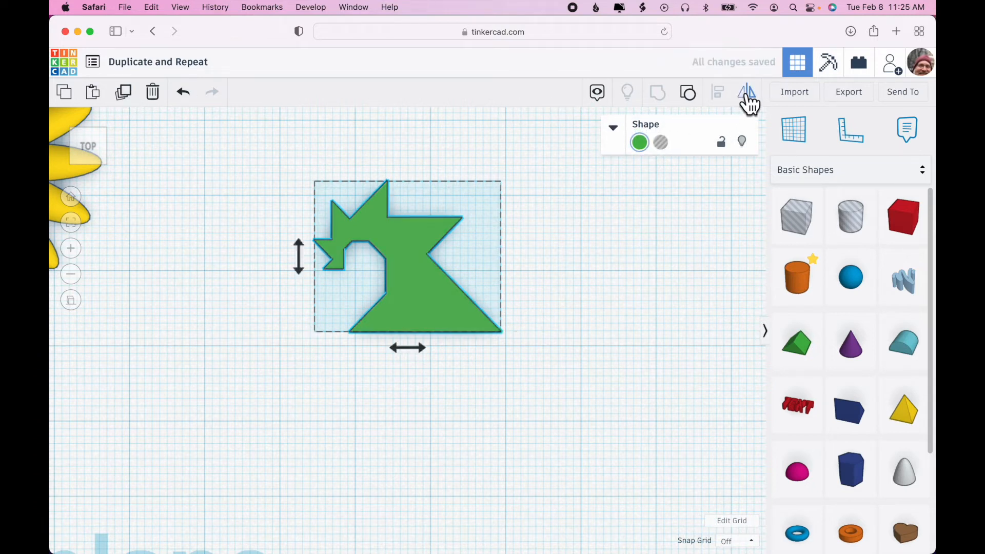
{"action": "left_click", "coordinate": [297, 251]}
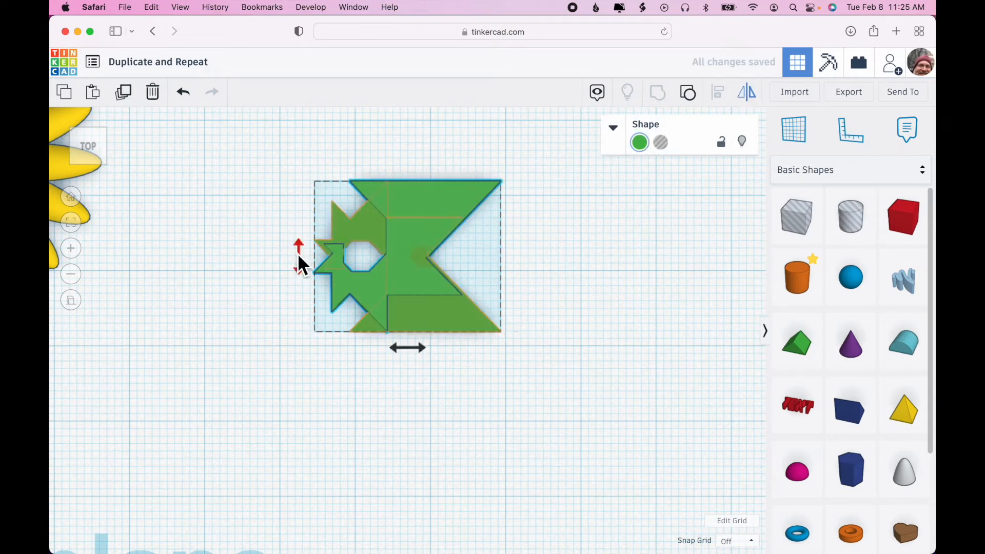
- Set the snap grid to 5.0 mm and move the mirrored copy 20 mm toward the front so both bases meet
{"action": "left_click", "coordinate": [746, 541]}
{"action": "left_click", "coordinate": [743, 517]}
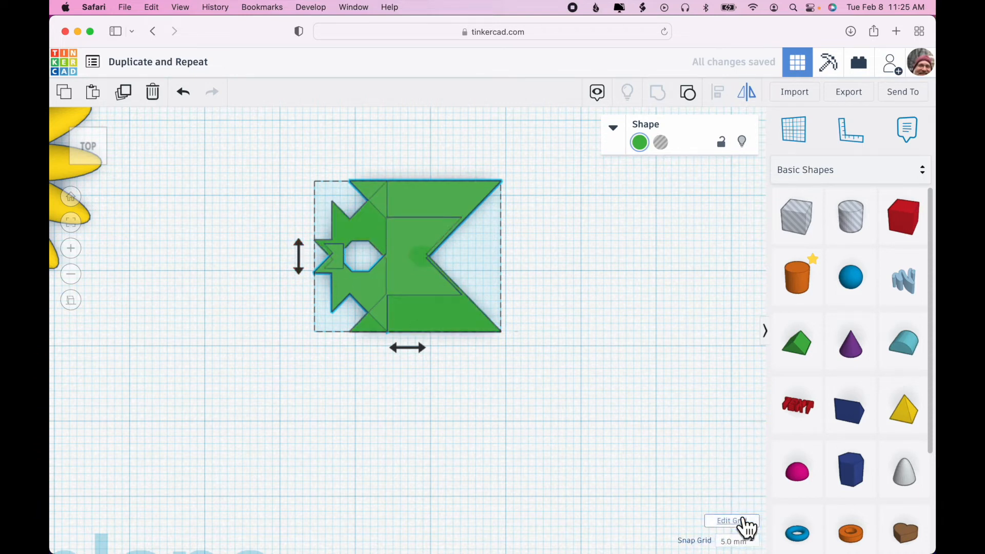
{"action": "key", "text": "ctrl+d"}
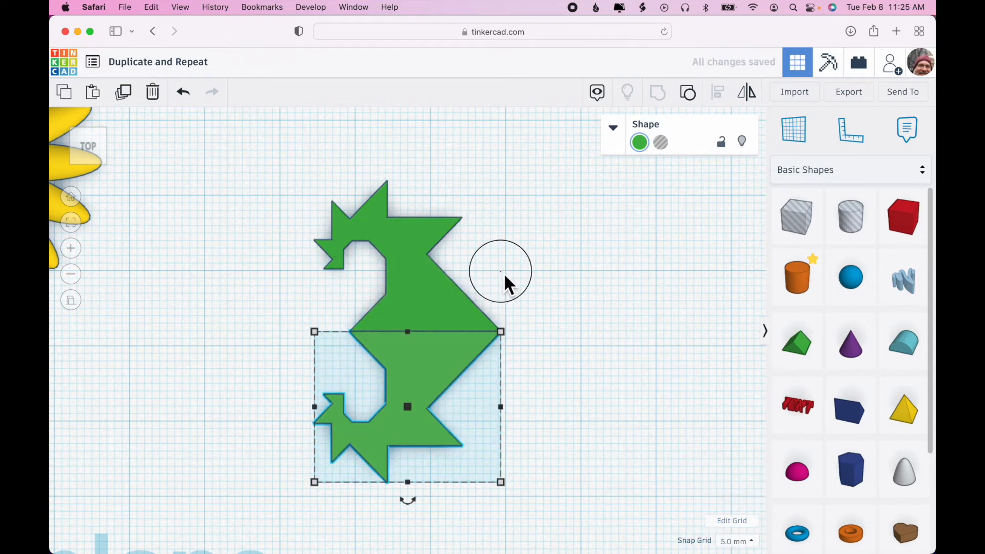
- Group the green shape and its mirrored copy into one symmetrical shape
{"action": "left_click", "coordinate": [471, 334], "text": "shift"}
{"action": "left_click", "coordinate": [662, 92]}
{"action": "left_click", "coordinate": [644, 250]}
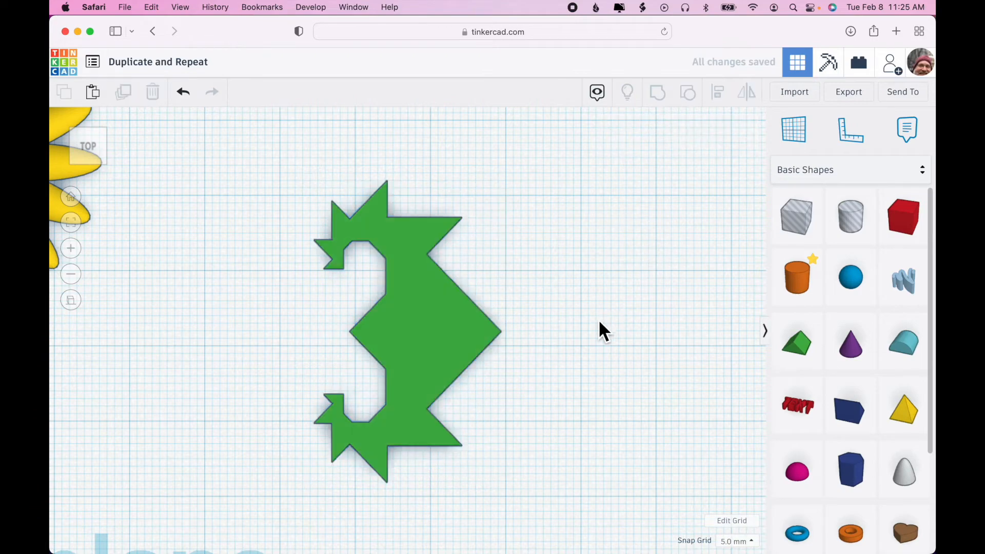
- Move the grouped green shape next to the yellow flower on the workplane
{"action": "right_click_drag", "start_coordinate": [439, 346], "coordinate": [459, 326]}
{"action": "scroll", "coordinate": [460, 326], "scroll_direction": "down", "scroll_amount": 8}
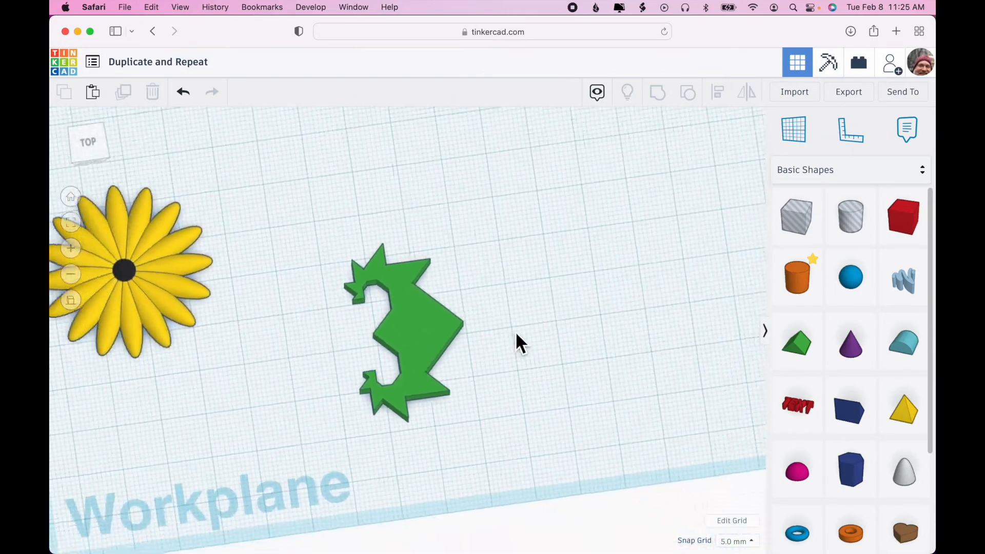
{"action": "left_click_drag", "start_coordinate": [411, 340], "coordinate": [358, 271]}
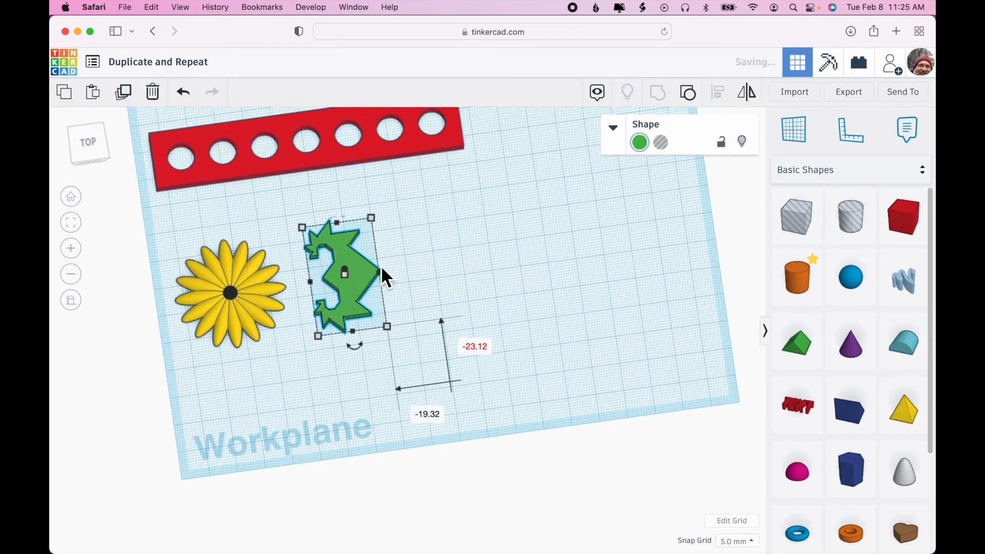
{"action": "right_click_drag", "start_coordinate": [572, 301], "coordinate": [553, 328]}
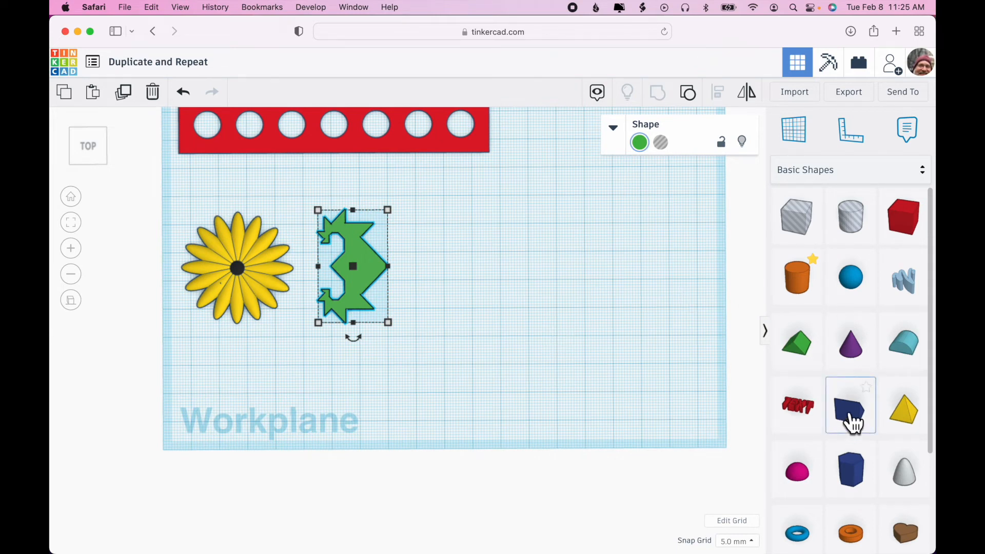
- Add a wedge to the empty workplane area beside the green shape and color it orange
{"action": "left_click_drag", "start_coordinate": [853, 421], "coordinate": [469, 296]}
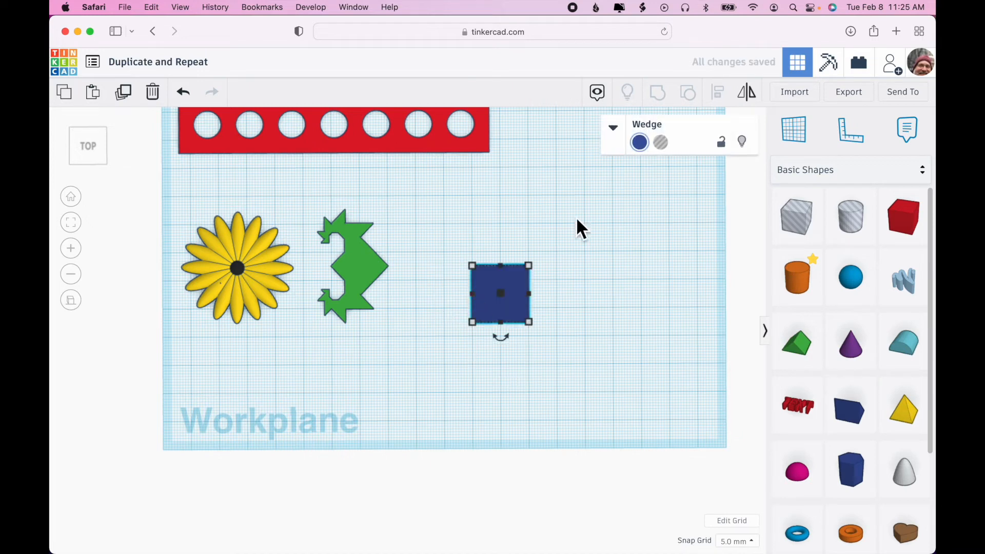
{"action": "left_click", "coordinate": [639, 143]}
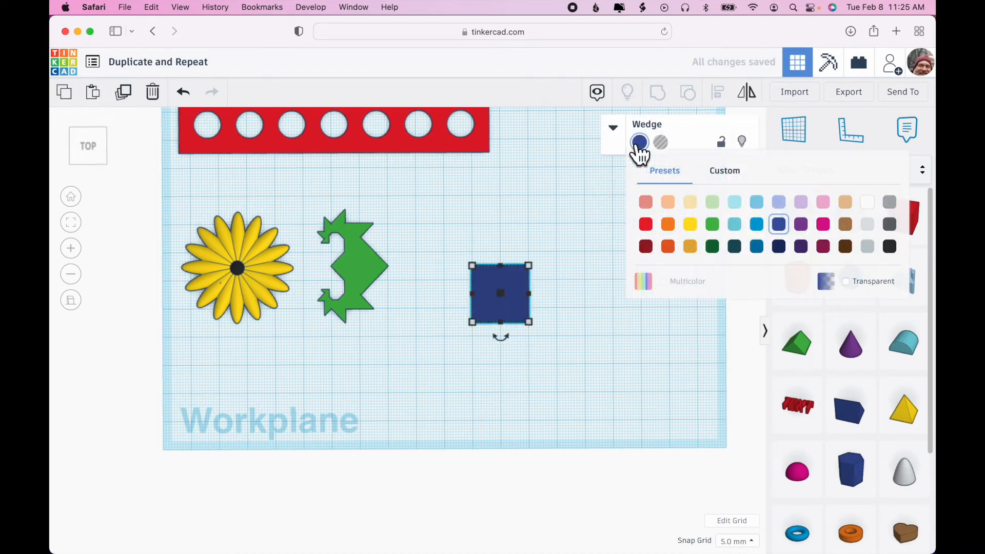
{"action": "left_click", "coordinate": [669, 225]}
{"action": "left_click", "coordinate": [629, 297]}
{"action": "scroll", "coordinate": [630, 297], "scroll_direction": "up", "scroll_amount": 3}
{"action": "right_click_drag", "start_coordinate": [626, 293], "coordinate": [622, 242]}
{"action": "left_click", "coordinate": [584, 295]}
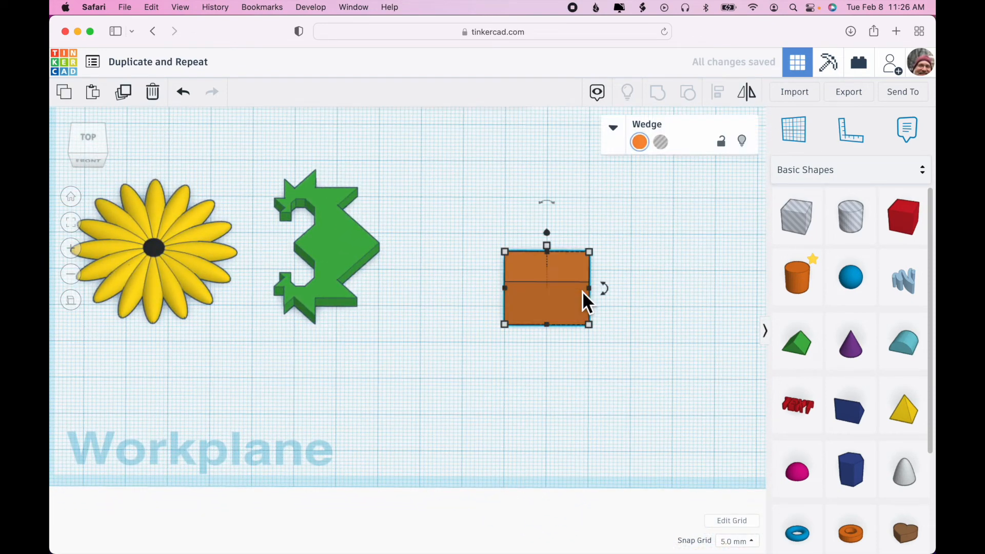
- Rotate the orange wedge so that its triangular face points upward
{"action": "mouse_move", "coordinate": [546, 204]}
{"action": "left_click_drag", "start_coordinate": [546, 204], "coordinate": [496, 232]}
{"action": "right_click_drag", "start_coordinate": [682, 359], "coordinate": [621, 363]}
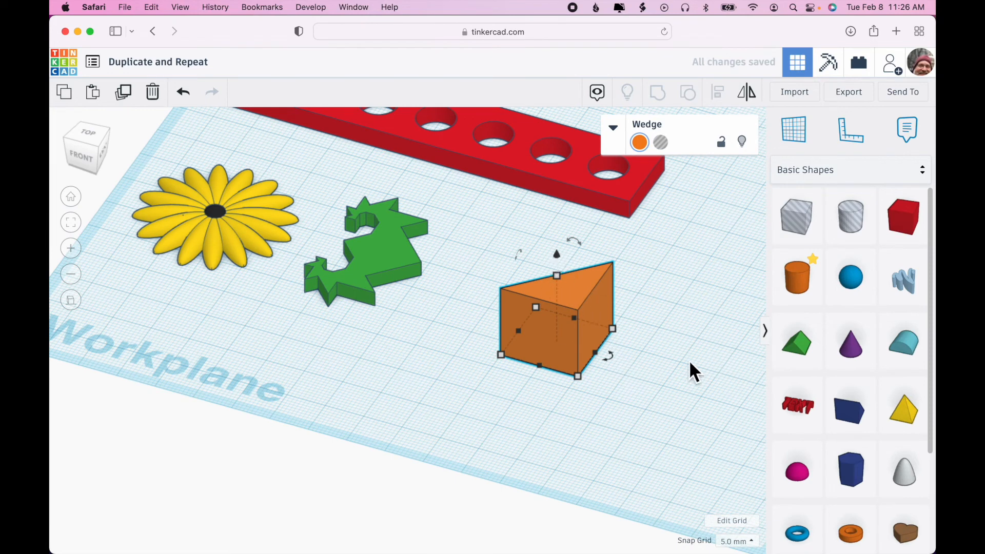
{"action": "right_click_drag", "start_coordinate": [689, 359], "coordinate": [639, 361]}
- Rotate the wedge 90° about its other horizontal axis so it lies as a ramp rising sideways
{"action": "left_click_drag", "start_coordinate": [517, 279], "coordinate": [494, 349]}
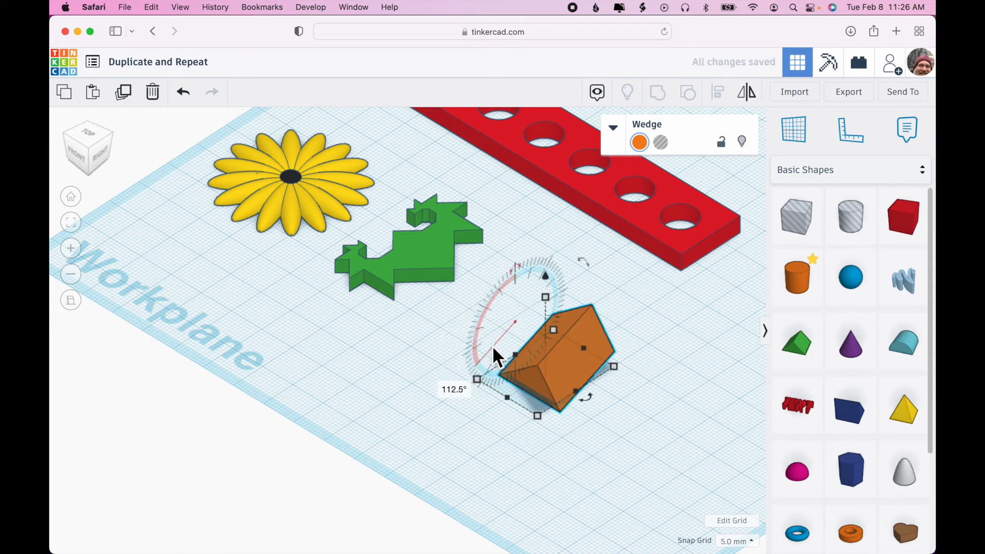
{"action": "left_click", "coordinate": [461, 394]}
{"action": "type", "text": "90"}
{"action": "key", "text": "Return"}
- Set the wedge's height to 5 mm and its width and depth to 10 mm each
{"action": "right_click_drag", "start_coordinate": [530, 461], "coordinate": [630, 461]}
{"action": "left_click", "coordinate": [609, 274]}
{"action": "type", "text": "5"}
{"action": "key", "text": "Return"}
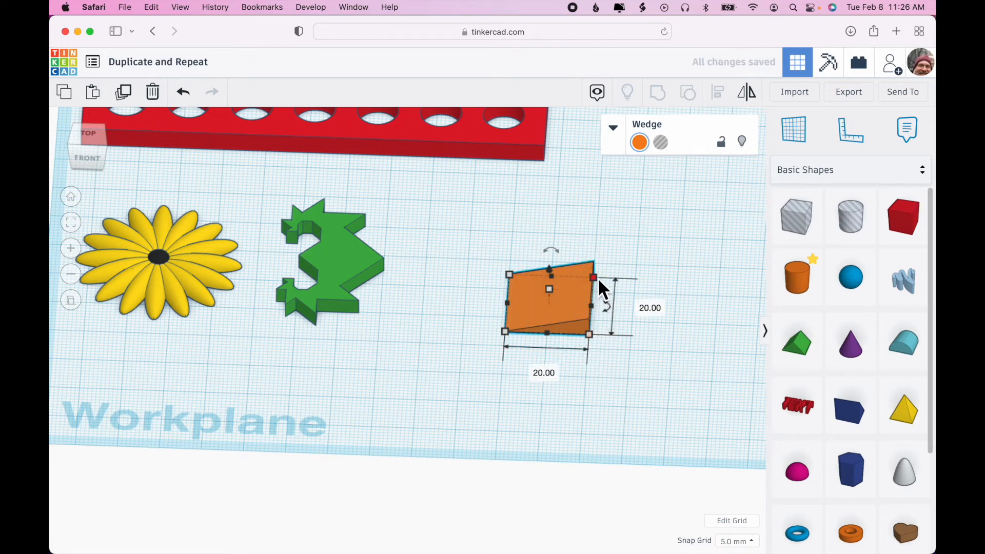
{"action": "left_click", "coordinate": [556, 237]}
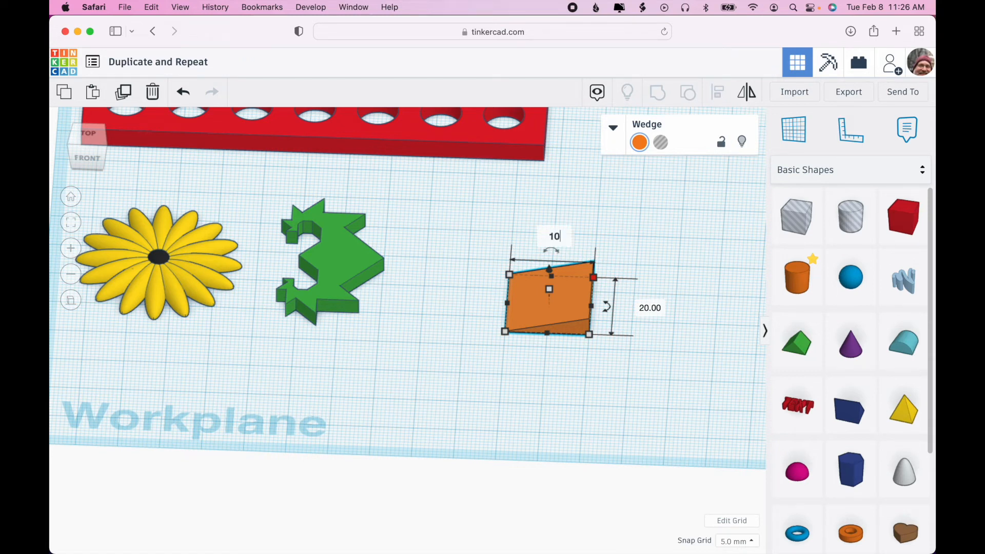
{"action": "type", "text": "10"}
{"action": "key", "text": "Tab"}
{"action": "type", "text": "10"}
{"action": "key", "text": "Return"}
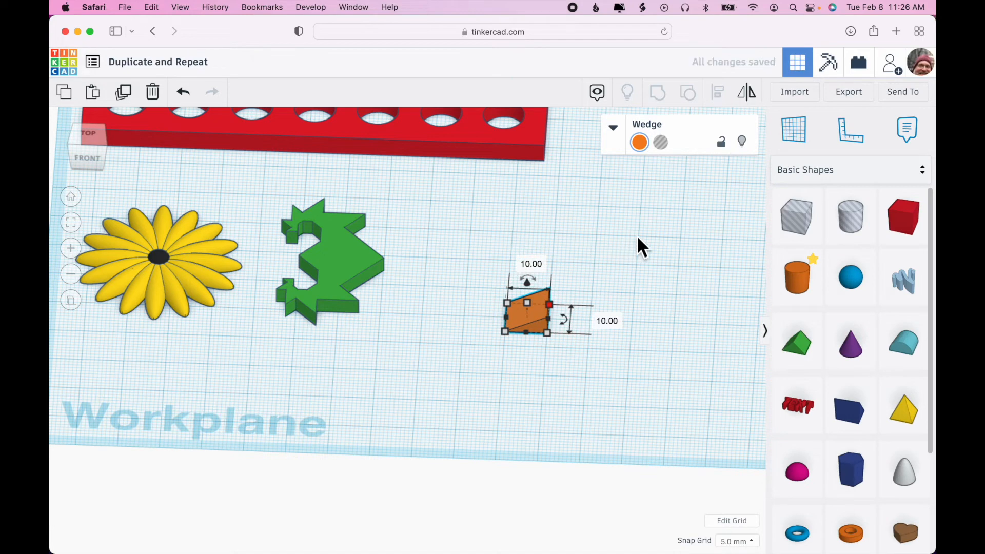
- Duplicate the wedge and shift the copy 10 mm right so it sits directly against the original
{"action": "right_click_drag", "start_coordinate": [681, 221], "coordinate": [681, 281]}
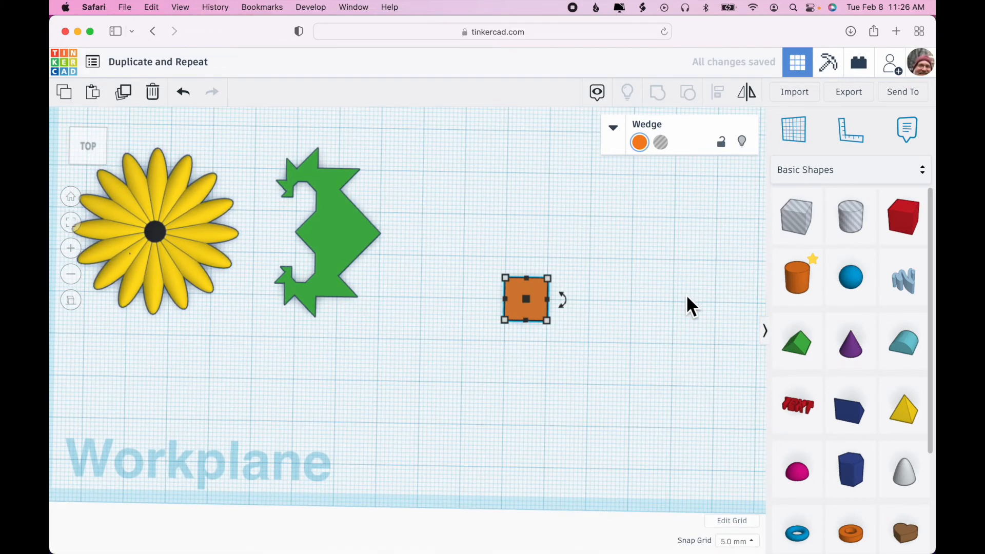
{"action": "left_click", "coordinate": [123, 92]}
{"action": "key", "text": "Right"}
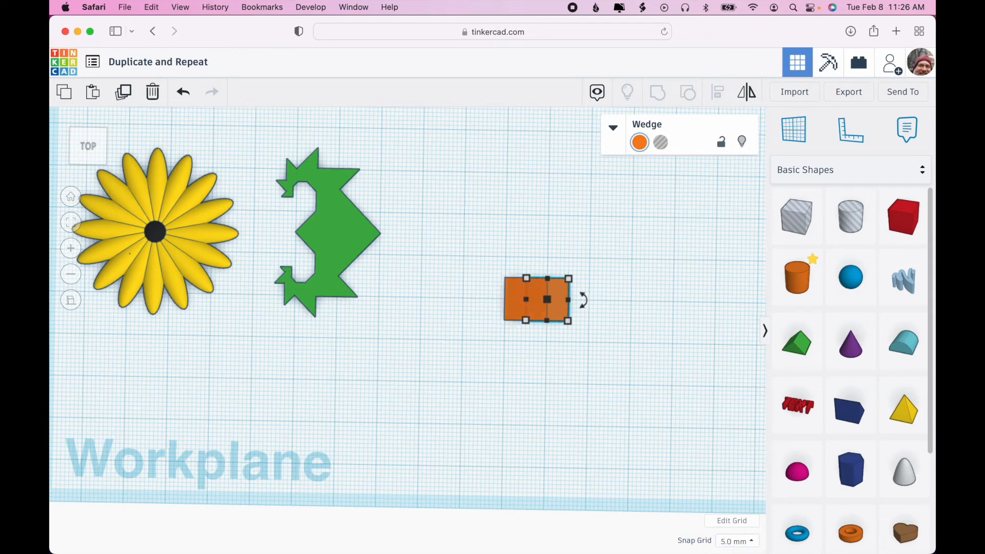
{"action": "key", "text": "Right"}
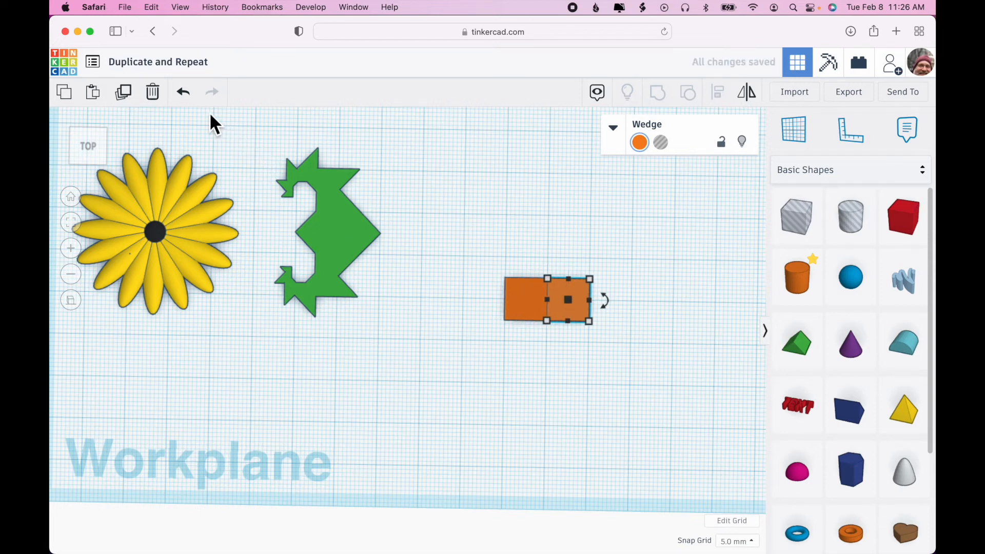
- Repeat the duplicate-and-shift four more times to complete a row of six wedges
{"action": "left_click", "coordinate": [124, 95]}
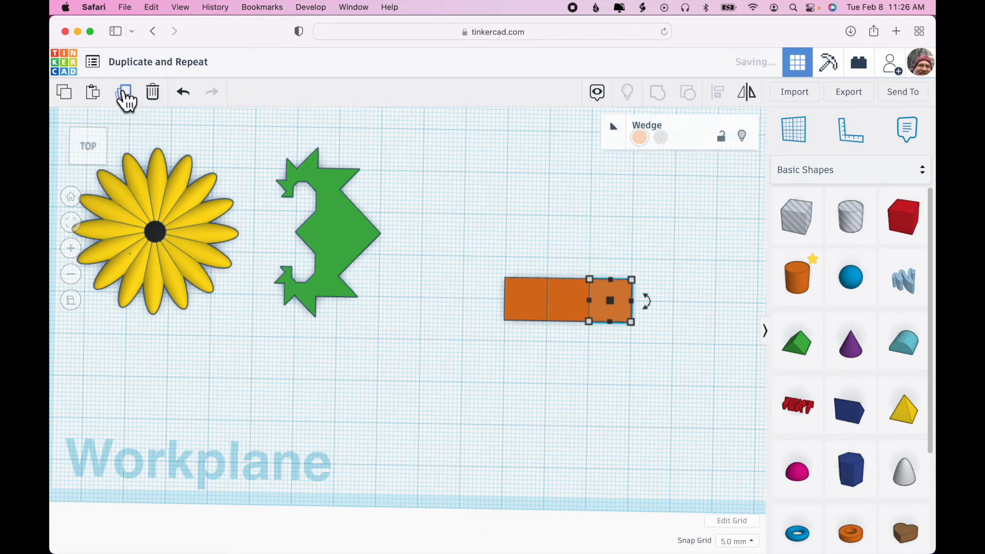
{"action": "left_click", "coordinate": [125, 95]}
{"action": "left_click", "coordinate": [124, 94]}
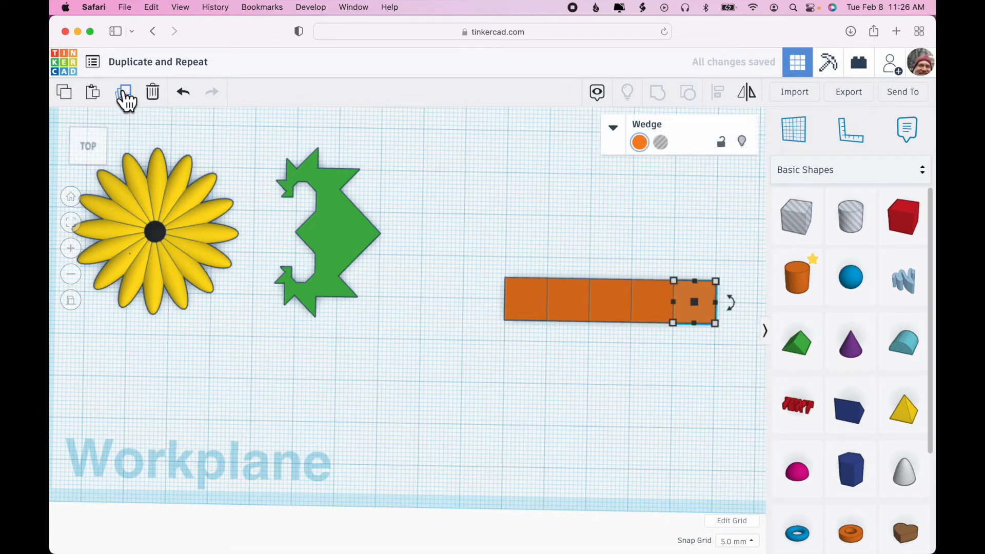
{"action": "left_click", "coordinate": [124, 95]}
- Group the six orange wedges into a single row
{"action": "right_click_drag", "start_coordinate": [552, 413], "coordinate": [555, 369]}
{"action": "left_click_drag", "start_coordinate": [511, 244], "coordinate": [732, 333]}
{"action": "left_click", "coordinate": [658, 97]}
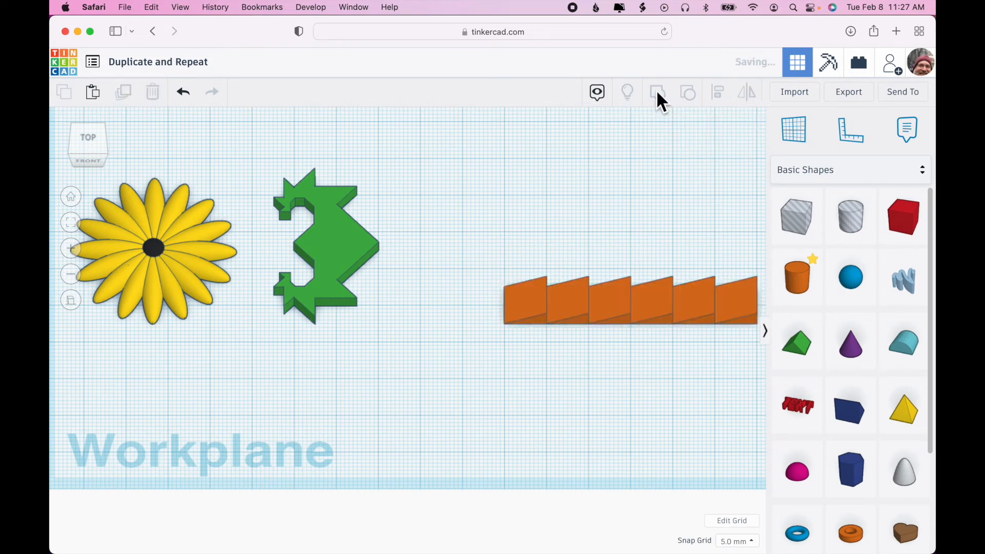
- Duplicate the wedge row and move the copy 10 mm forward and 5 mm left to stagger it
{"action": "left_click", "coordinate": [131, 93]}
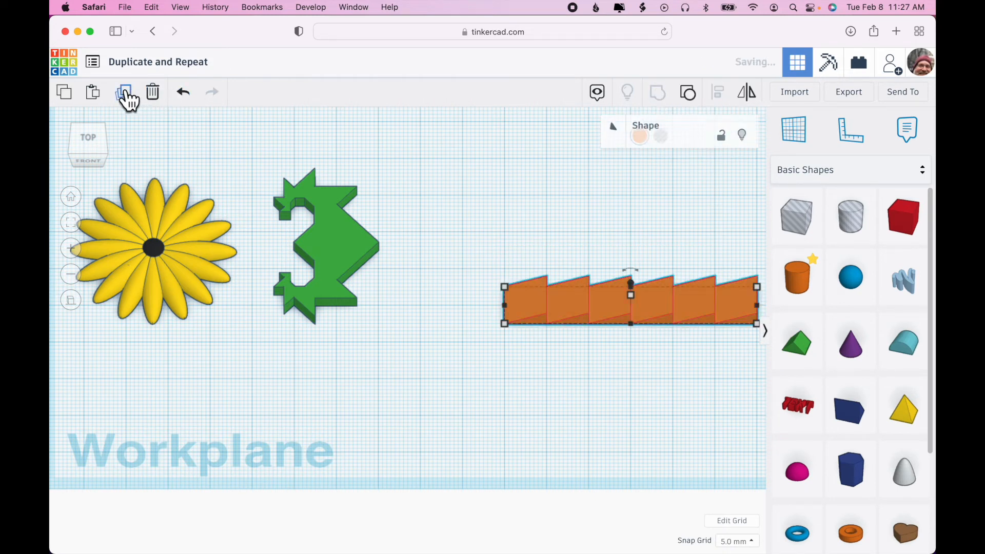
{"action": "right_click_drag", "start_coordinate": [404, 341], "coordinate": [409, 409]}
{"action": "key", "text": "Down"}
{"action": "key", "text": "Down"}
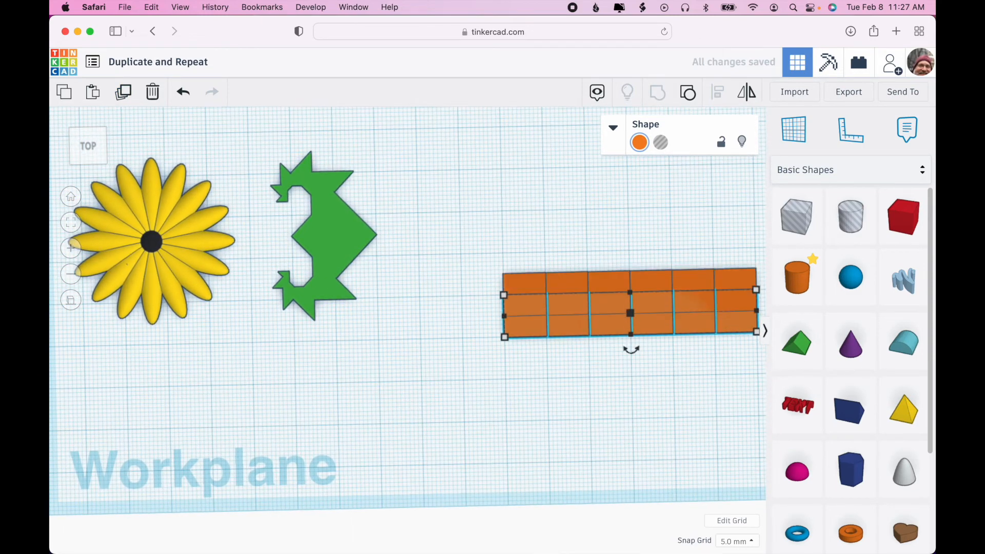
{"action": "key", "text": "Left"}
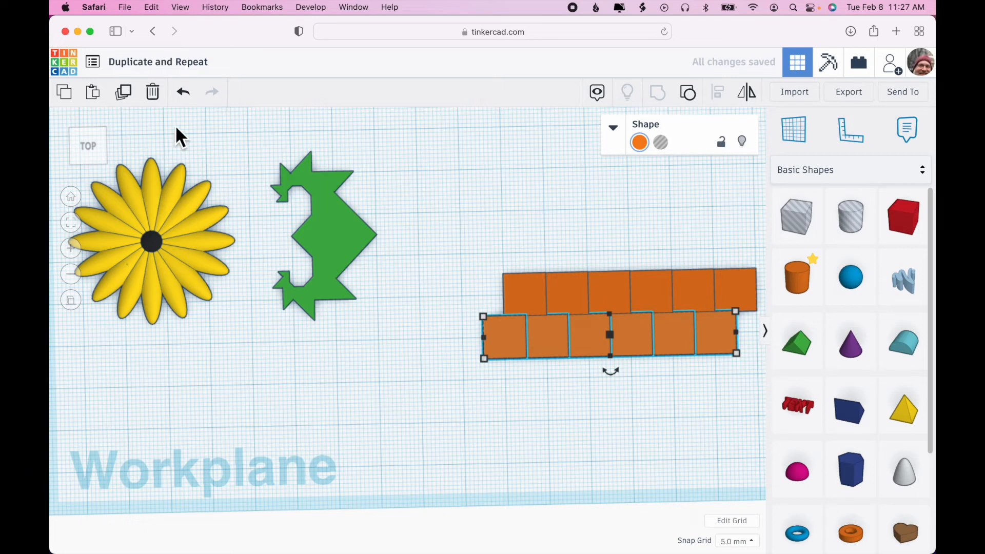
- Duplicate two more rows, shifting the third 10 mm right and the fourth 10 mm left to keep the stagger alternating
{"action": "left_click", "coordinate": [125, 93]}
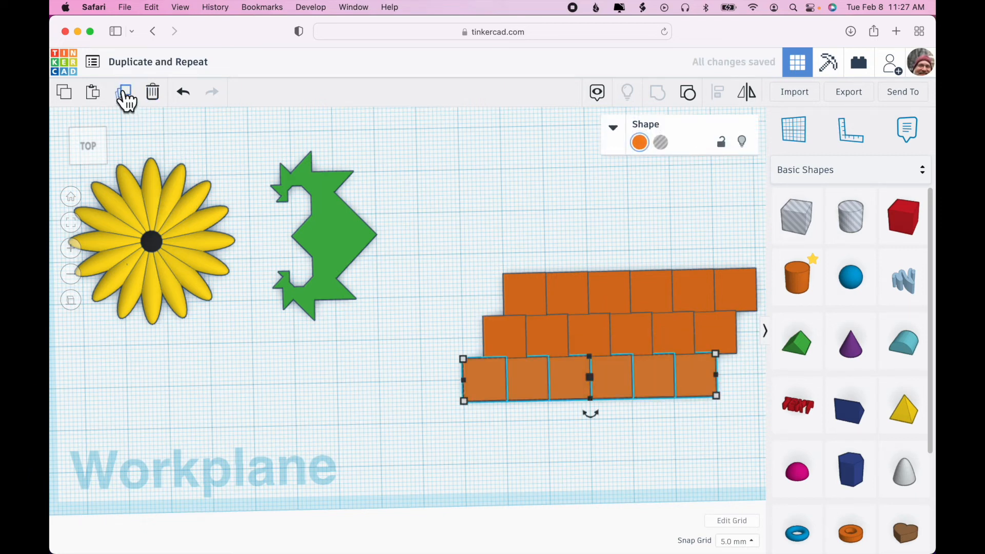
{"action": "key", "text": "Right"}
{"action": "key", "text": "Right"}
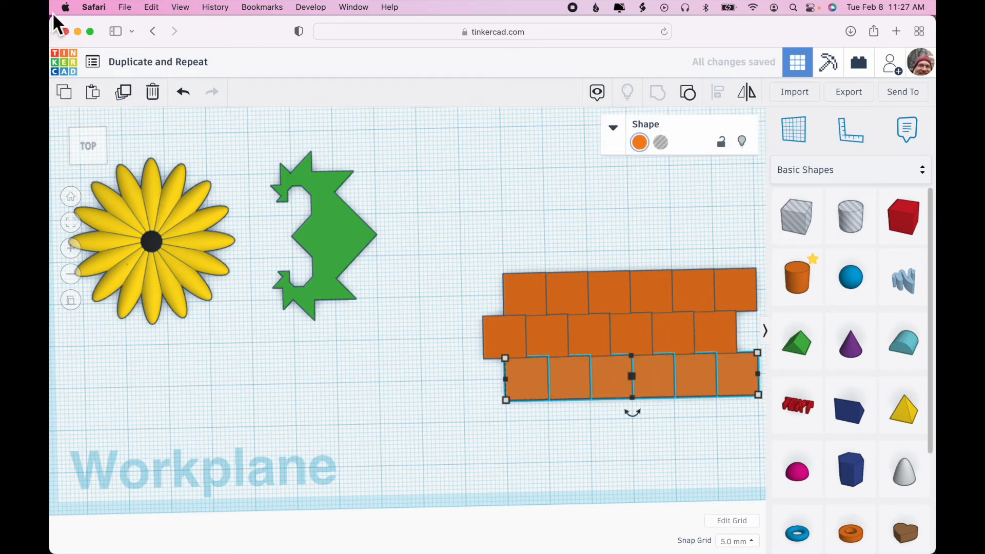
{"action": "left_click", "coordinate": [128, 96]}
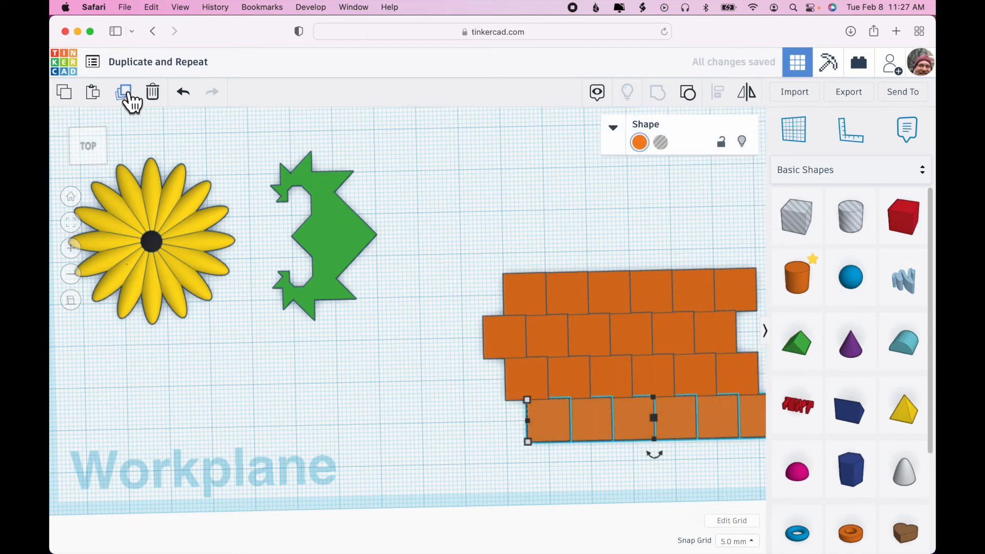
{"action": "key", "text": "Left"}
{"action": "key", "text": "Left"}
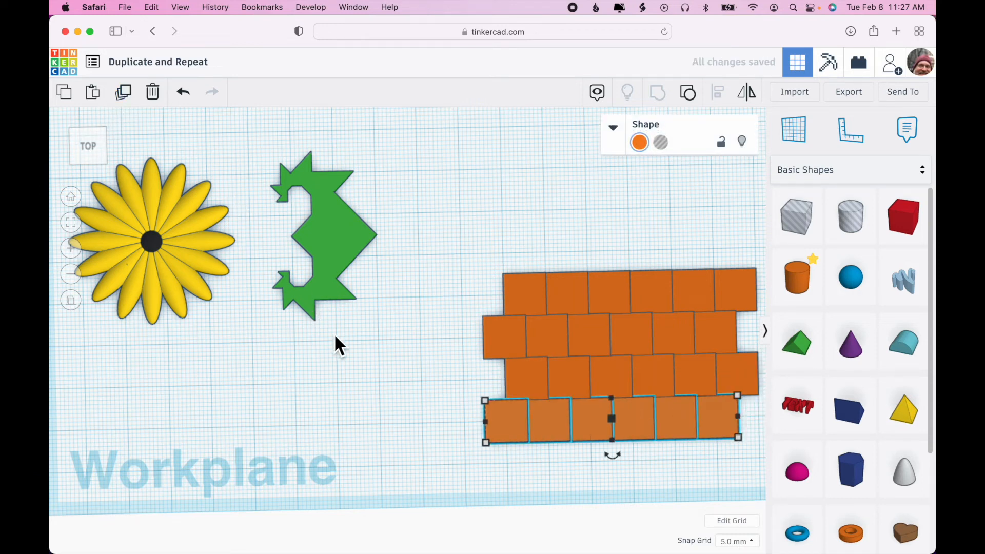
- Group the four staggered orange rows into one shingle panel
{"action": "left_click_drag", "start_coordinate": [684, 420], "coordinate": [695, 460]}
{"action": "left_click", "coordinate": [660, 104]}
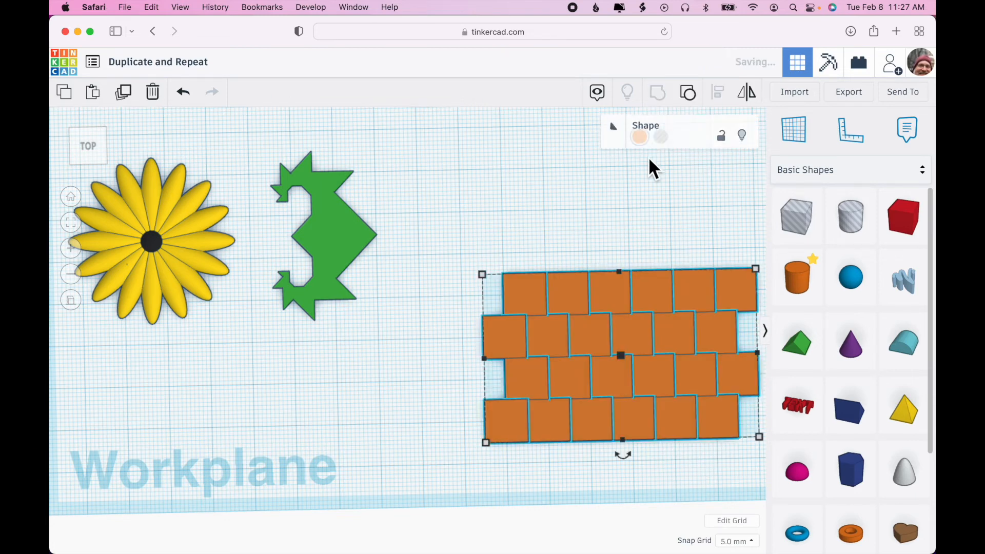
{"action": "left_click", "coordinate": [639, 193]}
- Move the shingle panel slightly left and farther back on the workplane
{"action": "right_click_drag", "start_coordinate": [631, 183], "coordinate": [603, 146]}
{"action": "left_click_drag", "start_coordinate": [640, 382], "coordinate": [620, 339]}
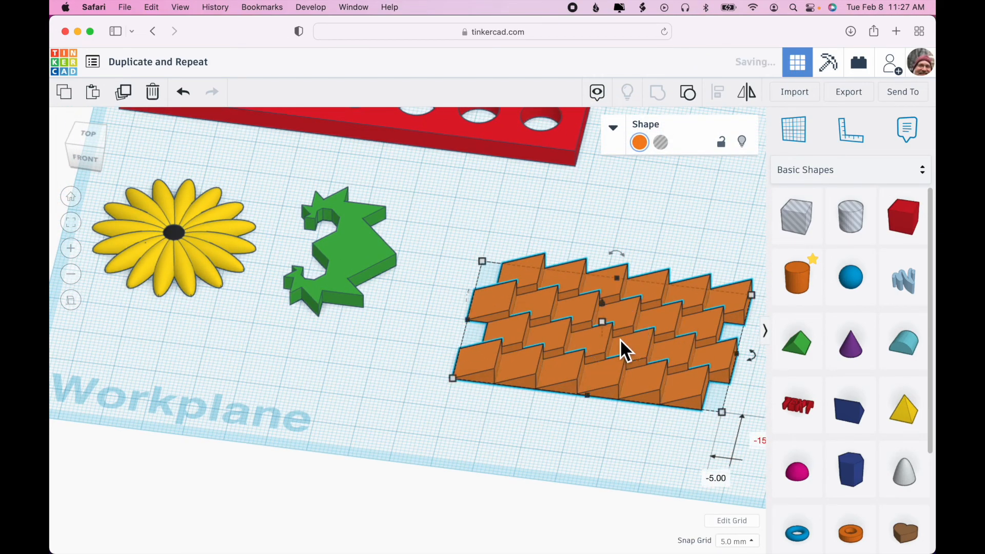
{"action": "right_click_drag", "start_coordinate": [593, 446], "coordinate": [624, 469]}
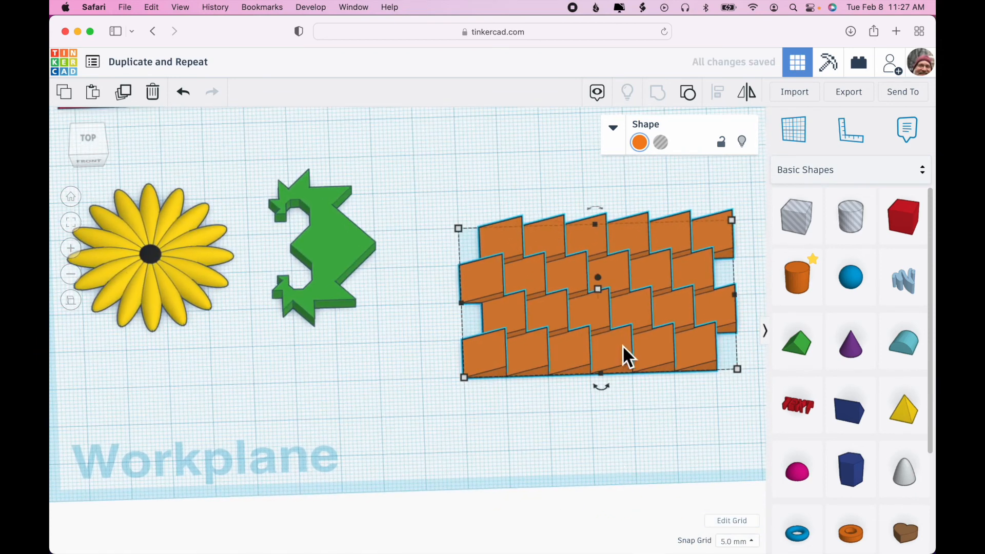
{"action": "left_click_drag", "start_coordinate": [617, 313], "coordinate": [607, 220]}
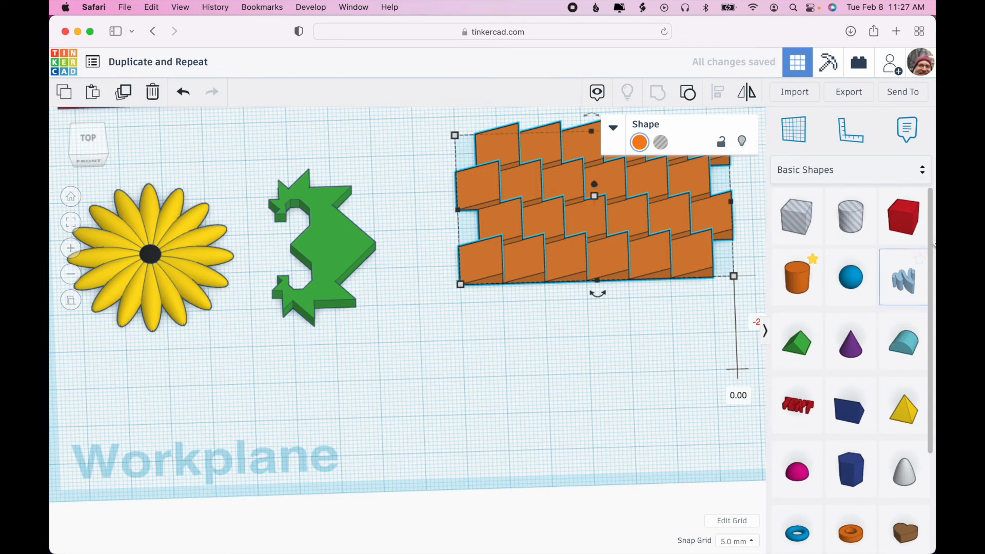
- Place a red box in front of the shingle panel and set its depth to 40 mm
{"action": "left_click_drag", "start_coordinate": [912, 232], "coordinate": [484, 395]}
{"action": "right_click_drag", "start_coordinate": [578, 293], "coordinate": [578, 336]}
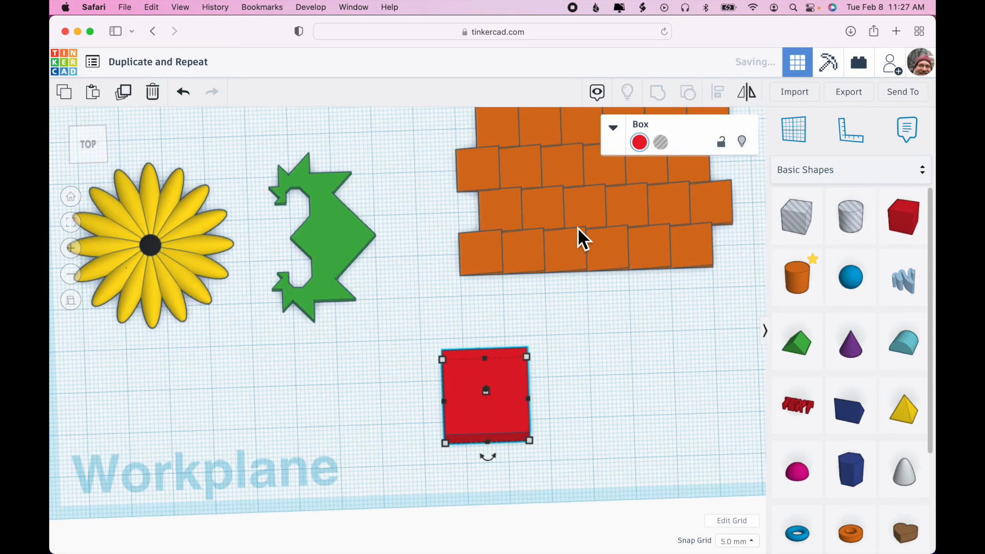
{"action": "left_click", "coordinate": [578, 228]}
{"action": "scroll", "coordinate": [578, 227], "scroll_direction": "down", "scroll_amount": 3}
{"action": "mouse_move", "coordinate": [447, 168]}
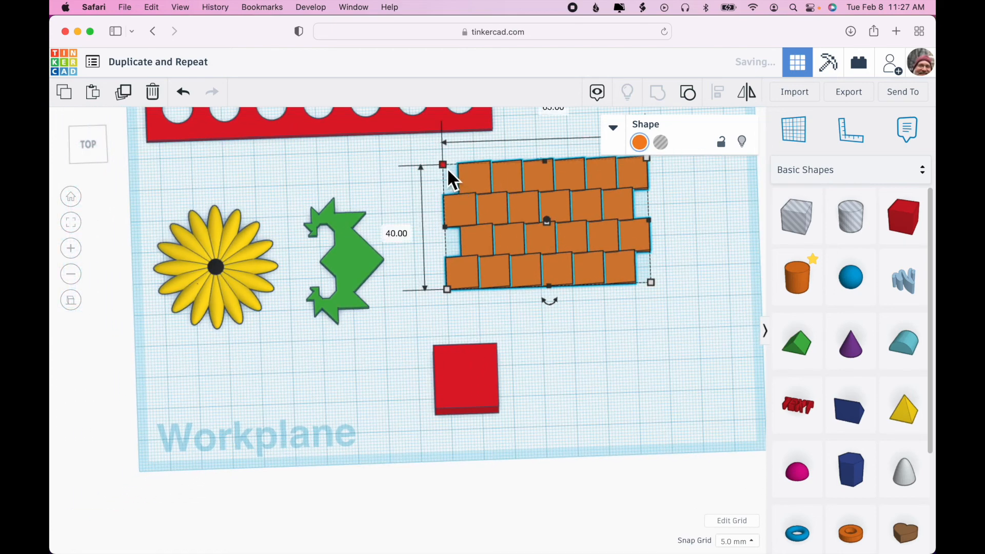
{"action": "left_click", "coordinate": [484, 392]}
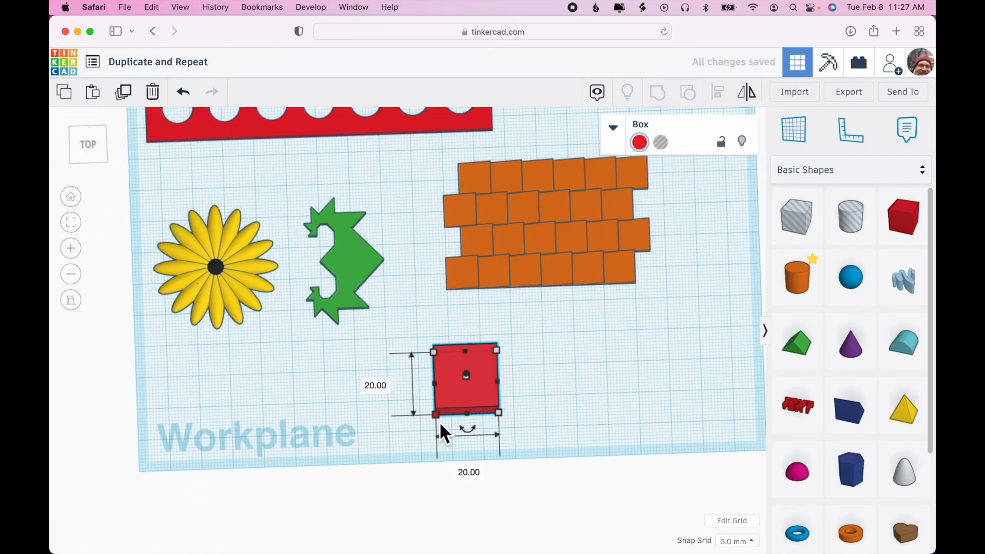
{"action": "left_click", "coordinate": [381, 398]}
{"action": "type", "text": "40"}
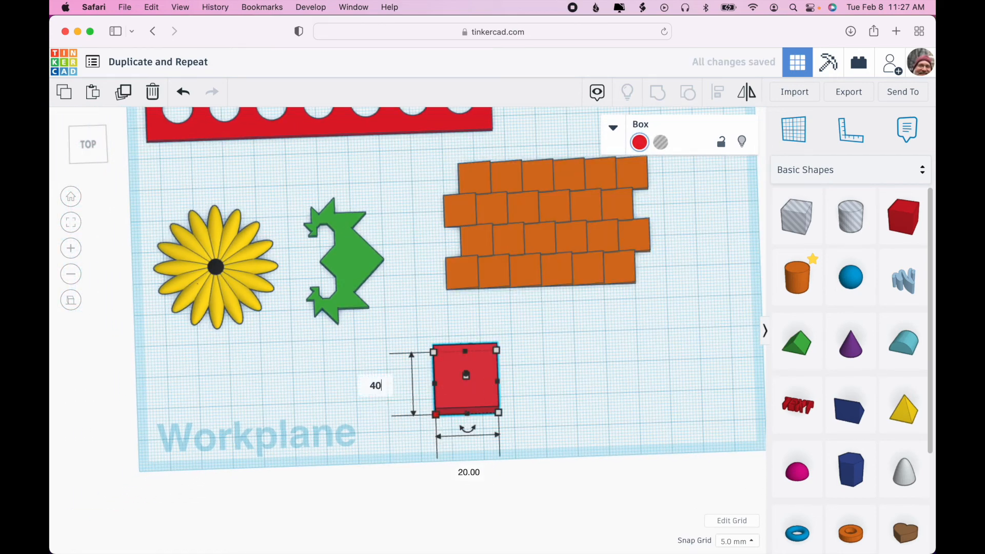
{"action": "key", "text": "Return"}
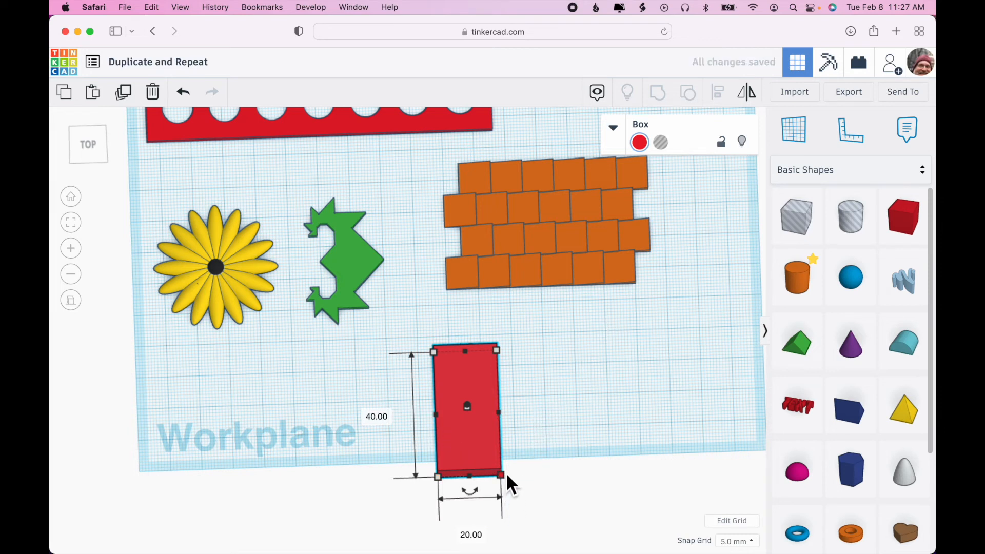
- Set the red box's width to 50 mm
{"action": "left_click", "coordinate": [470, 535]}
{"action": "type", "text": "5"}
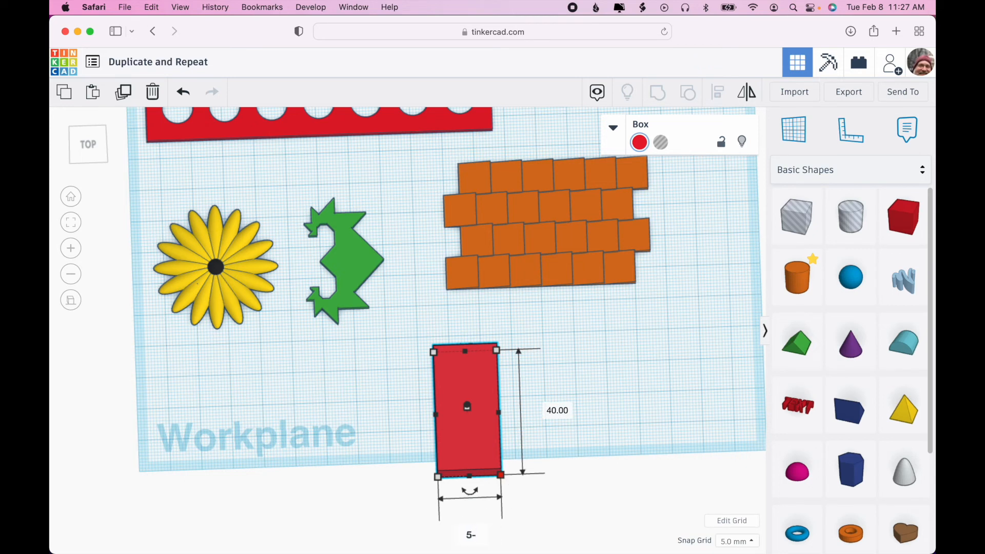
{"action": "type", "text": "0"}
{"action": "key", "text": "Return"}
{"action": "left_click", "coordinate": [441, 535]}
{"action": "key", "text": "Return"}
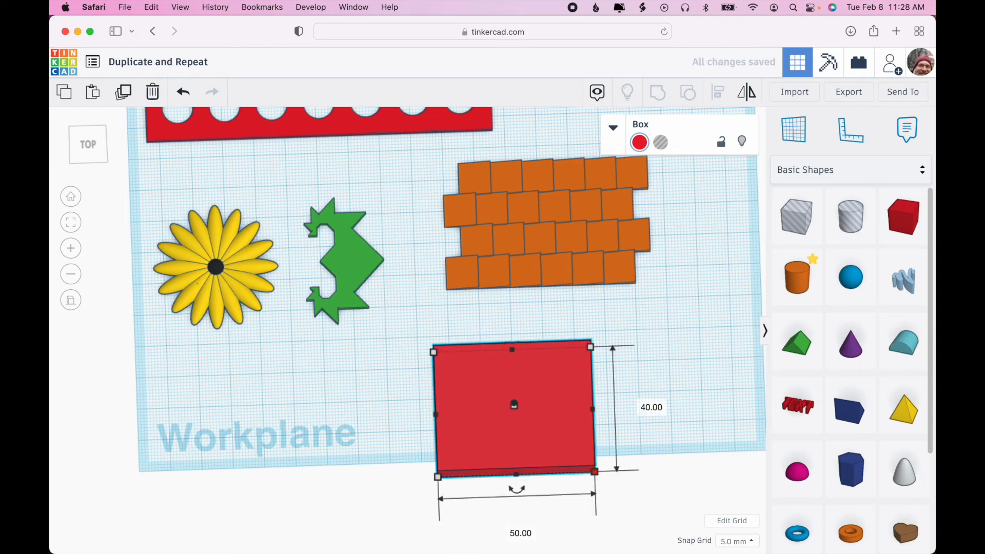
- Raise the orange shingle panel to 20 mm above the workplane
{"action": "left_click_drag", "start_coordinate": [689, 375], "coordinate": [660, 285]}
{"action": "right_click_drag", "start_coordinate": [679, 399], "coordinate": [647, 337]}
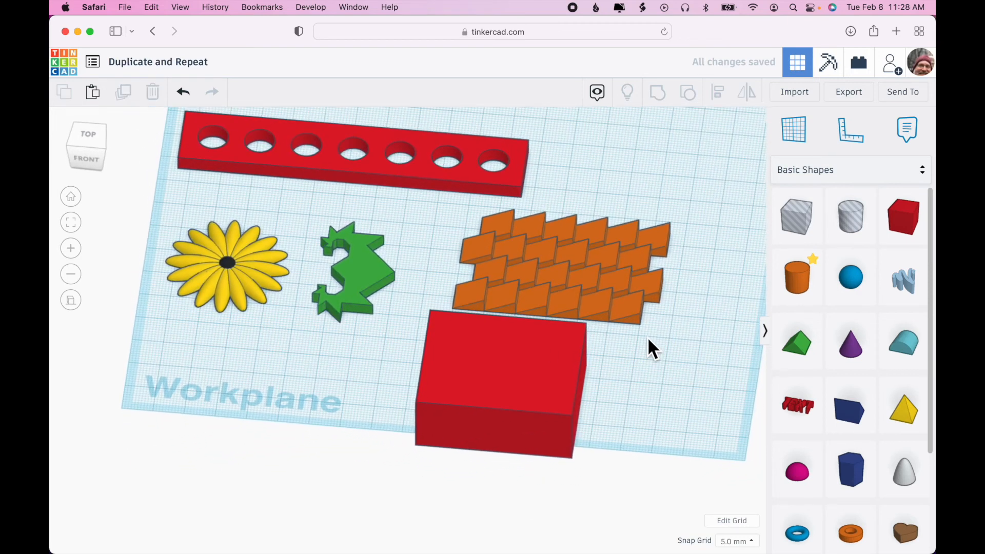
{"action": "left_click", "coordinate": [533, 379]}
{"action": "left_click", "coordinate": [674, 398]}
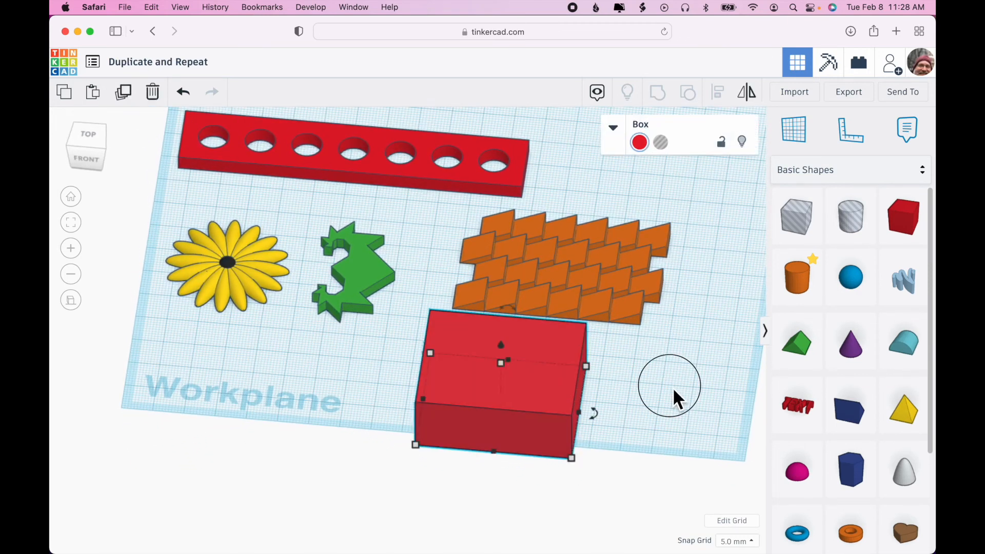
{"action": "left_click", "coordinate": [612, 283]}
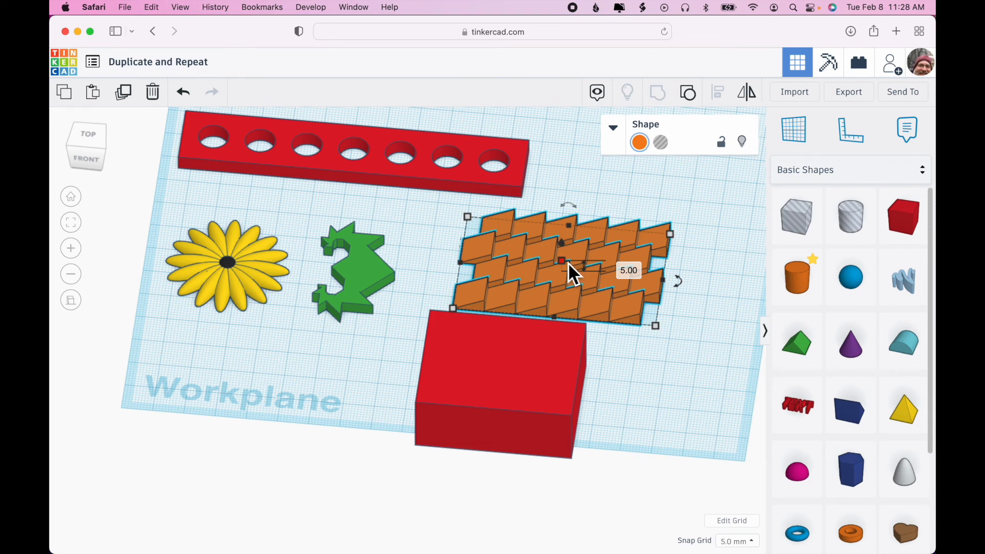
{"action": "left_click_drag", "start_coordinate": [564, 246], "coordinate": [556, 193]}
{"action": "left_click", "coordinate": [729, 208]}
{"action": "type", "text": "20"}
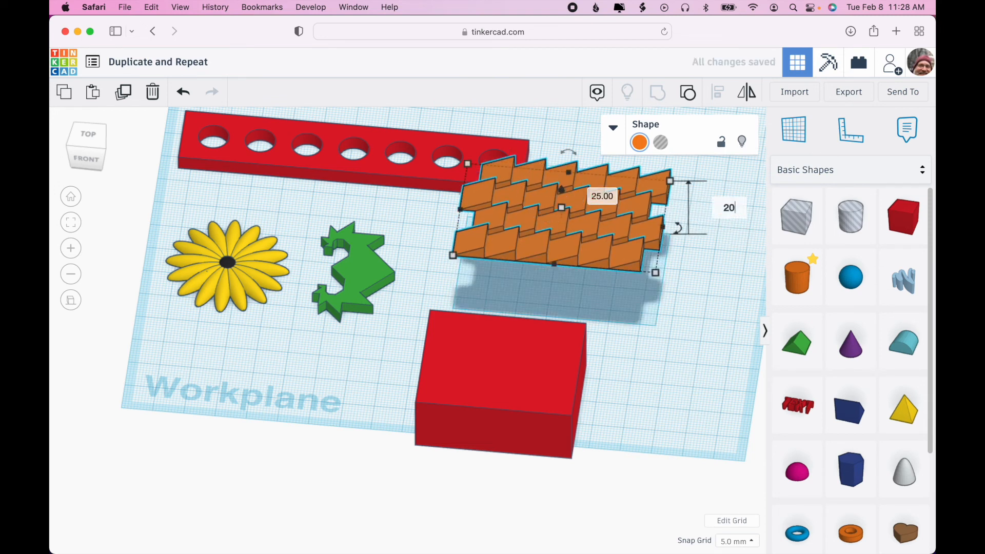
{"action": "key", "text": "Return"}
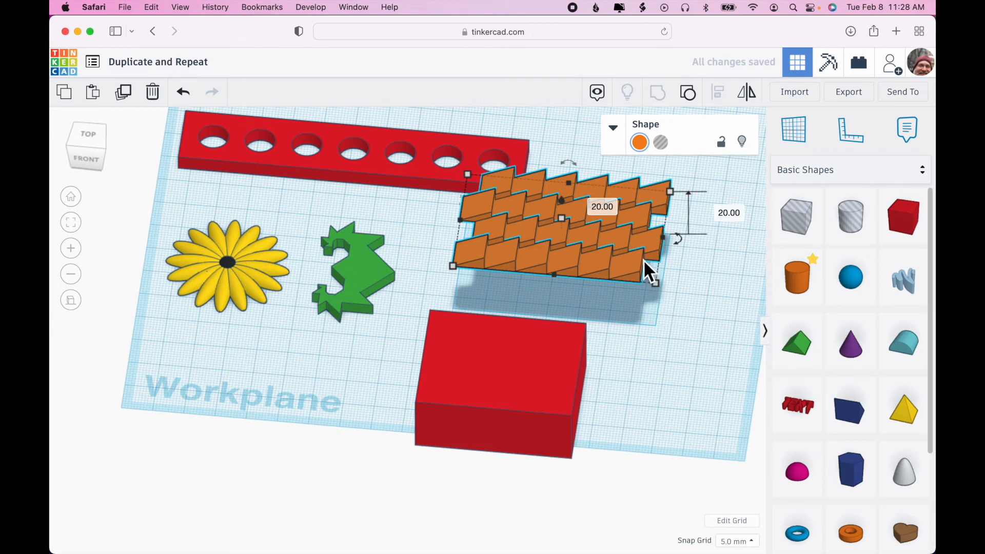
- Move the raised shingle panel over the red box and centre the two shapes front to back with Align
{"action": "left_click_drag", "start_coordinate": [617, 225], "coordinate": [568, 376]}
{"action": "right_click_drag", "start_coordinate": [645, 257], "coordinate": [574, 311]}
{"action": "left_click_drag", "start_coordinate": [508, 329], "coordinate": [589, 503]}
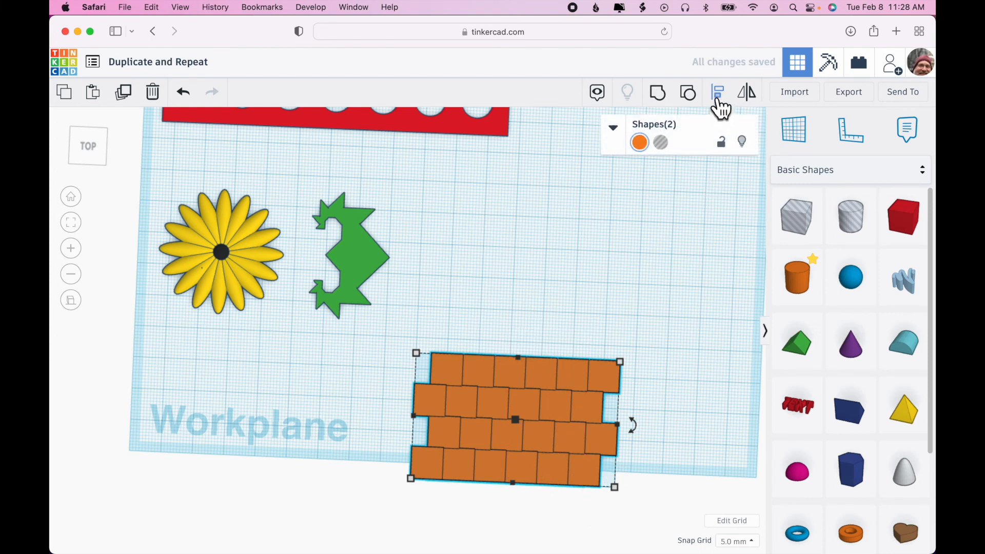
{"action": "left_click", "coordinate": [719, 102]}
{"action": "left_click", "coordinate": [398, 415]}
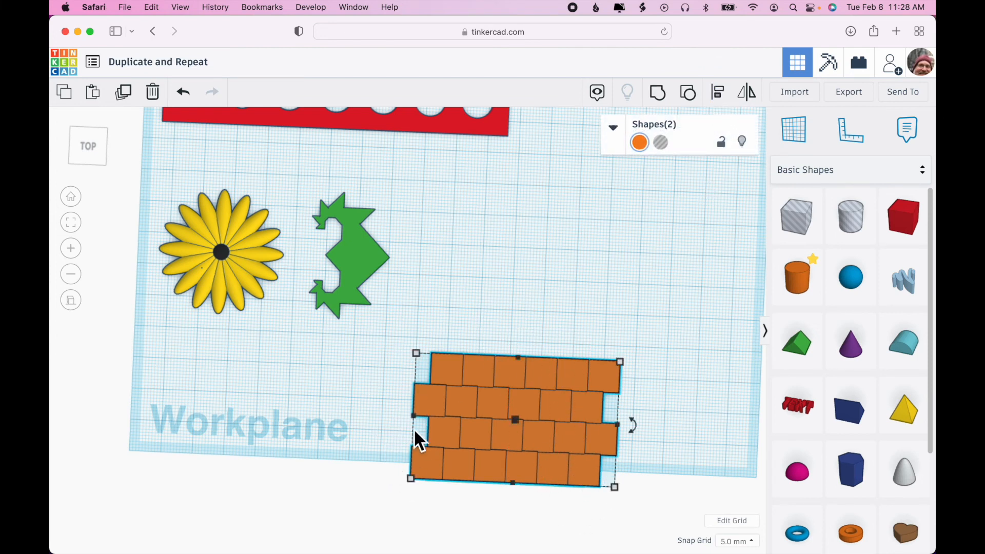
- Group the shingle panel with the box and move the resulting block 35 mm back and 10 mm right
{"action": "left_click", "coordinate": [687, 305]}
{"action": "left_click_drag", "start_coordinate": [581, 328], "coordinate": [527, 451]}
{"action": "left_click", "coordinate": [657, 92]}
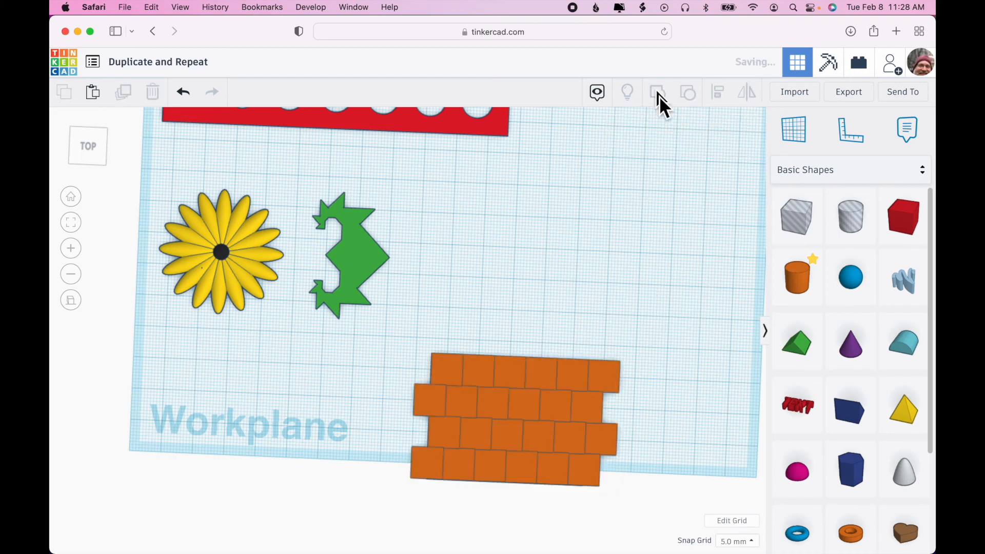
{"action": "left_click", "coordinate": [667, 328]}
{"action": "right_click_drag", "start_coordinate": [667, 328], "coordinate": [680, 303]}
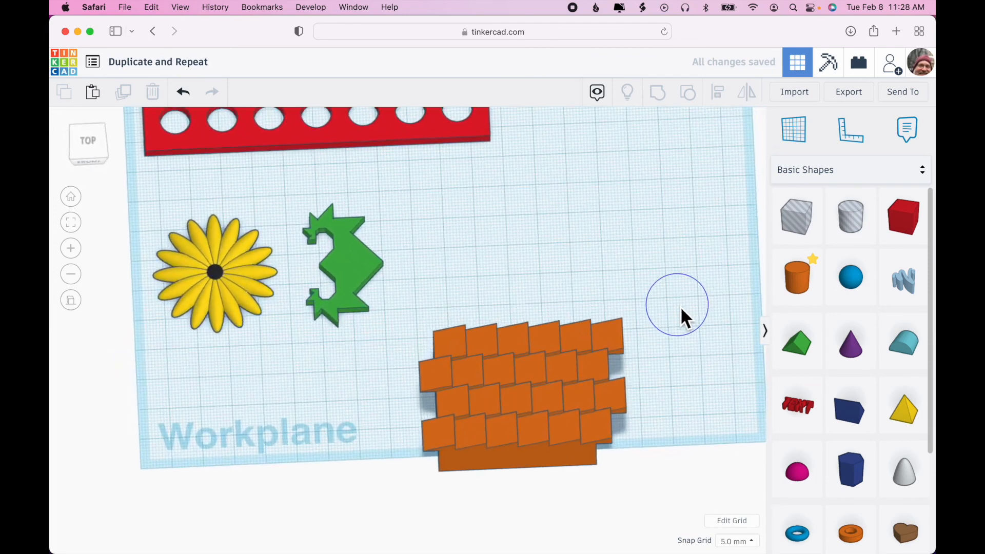
{"action": "left_click_drag", "start_coordinate": [530, 410], "coordinate": [553, 298]}
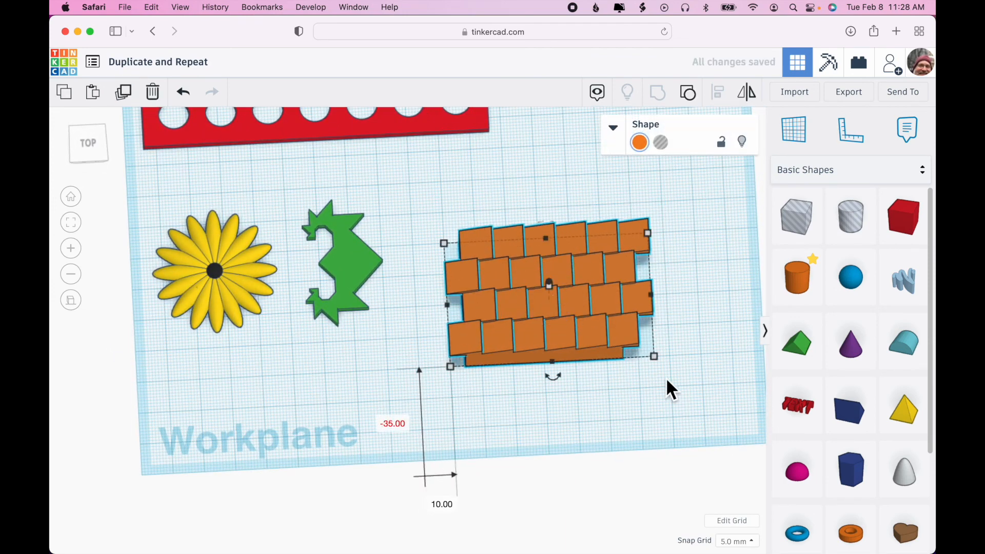
{"action": "right_click_drag", "start_coordinate": [684, 385], "coordinate": [685, 354]}
- Place a hole box over the shingles overhanging the block's right side, lengthen it to 65 mm, and make it wider and taller
{"action": "left_click_drag", "start_coordinate": [792, 208], "coordinate": [642, 209]}
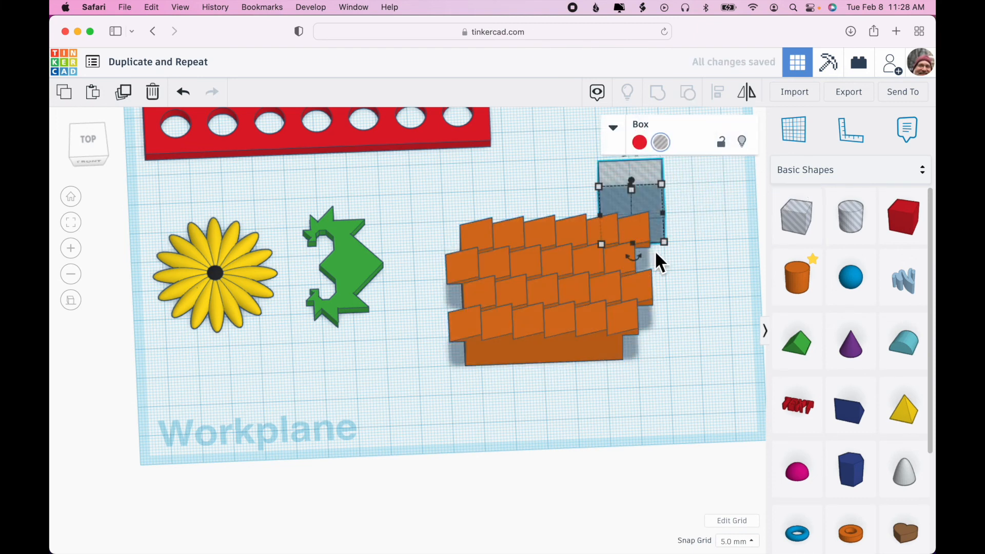
{"action": "left_click_drag", "start_coordinate": [635, 248], "coordinate": [648, 385]}
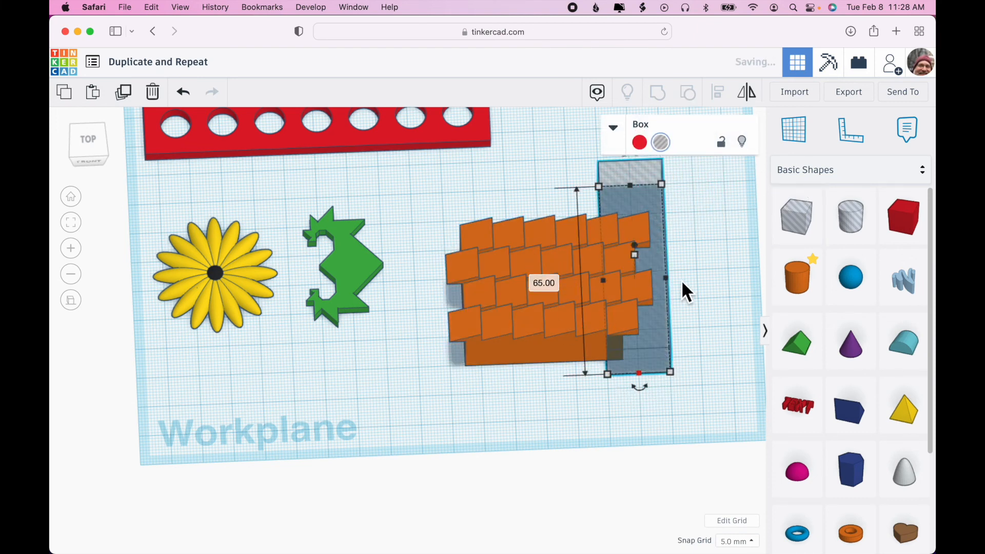
{"action": "mouse_move", "coordinate": [672, 283]}
{"action": "left_mouse_down"}
{"action": "mouse_move", "coordinate": [684, 282]}
{"action": "mouse_move", "coordinate": [682, 295]}
{"action": "left_mouse_up"}
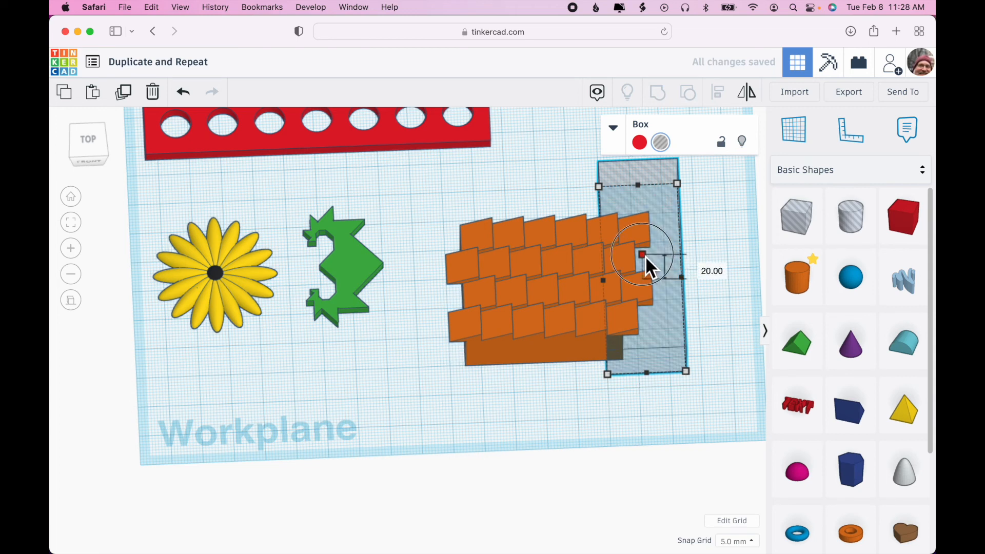
{"action": "left_click_drag", "start_coordinate": [645, 256], "coordinate": [648, 234]}
- Duplicate the long hole box and move the copy over the shingles overhanging the block's left side
{"action": "left_click", "coordinate": [133, 105]}
{"action": "left_click", "coordinate": [647, 339]}
{"action": "left_click_drag", "start_coordinate": [657, 319], "coordinate": [446, 340], "text": "alt"}
{"action": "right_click_drag", "start_coordinate": [578, 423], "coordinate": [583, 451]}
- Group the shingled block with both hole boxes to trim its two sides flush, and inspect the result
{"action": "left_click_drag", "start_coordinate": [725, 318], "coordinate": [399, 390]}
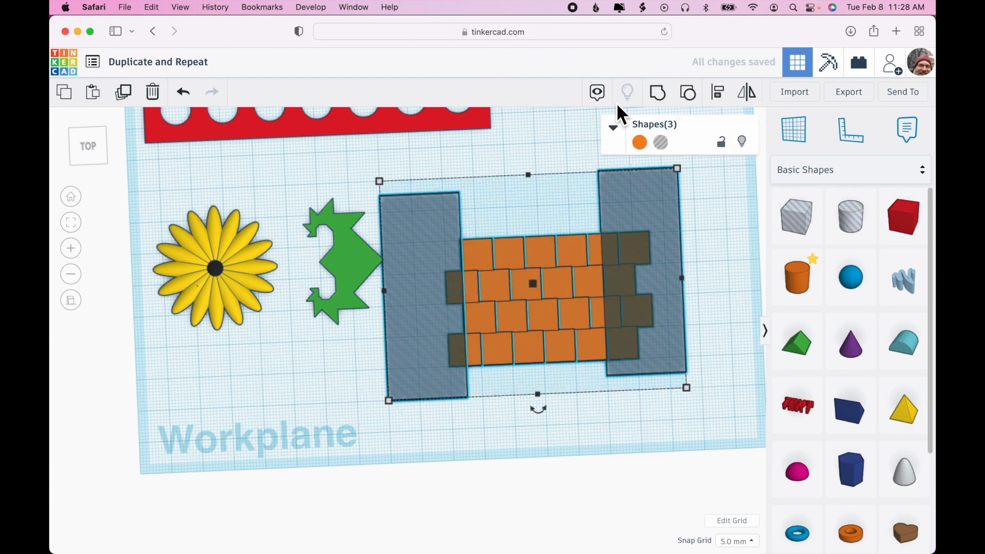
{"action": "left_click", "coordinate": [656, 93]}
{"action": "left_click", "coordinate": [682, 313]}
{"action": "right_click_drag", "start_coordinate": [682, 312], "coordinate": [696, 205]}
{"action": "right_click_drag", "start_coordinate": [637, 298], "coordinate": [659, 298]}
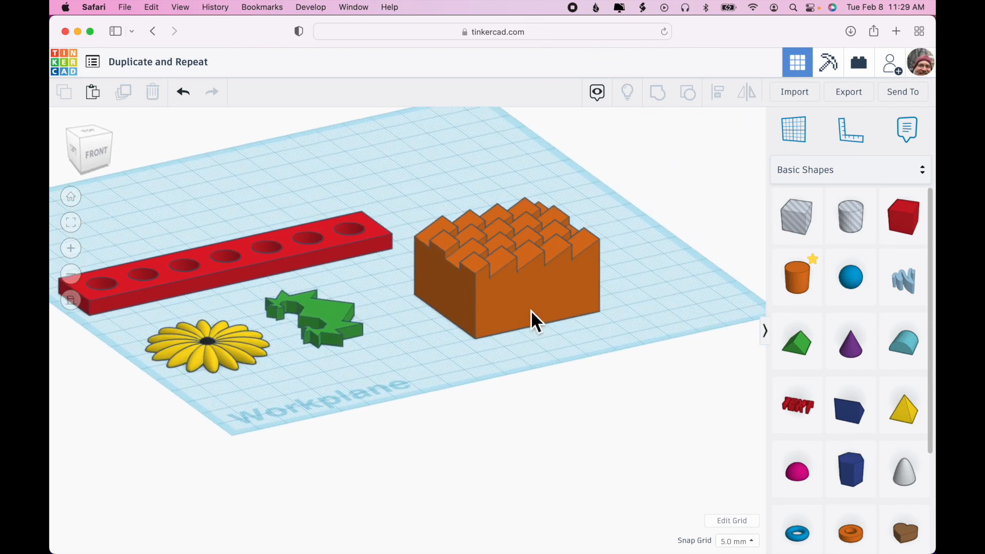
{"action": "right_click_drag", "start_coordinate": [617, 313], "coordinate": [564, 333]}
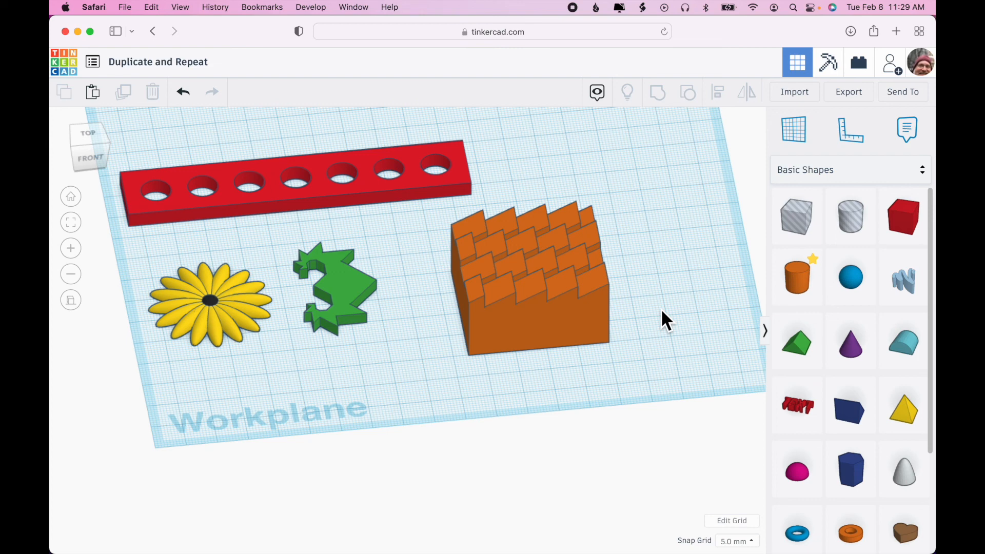
{"action": "right_click_drag", "start_coordinate": [664, 310], "coordinate": [650, 331]}
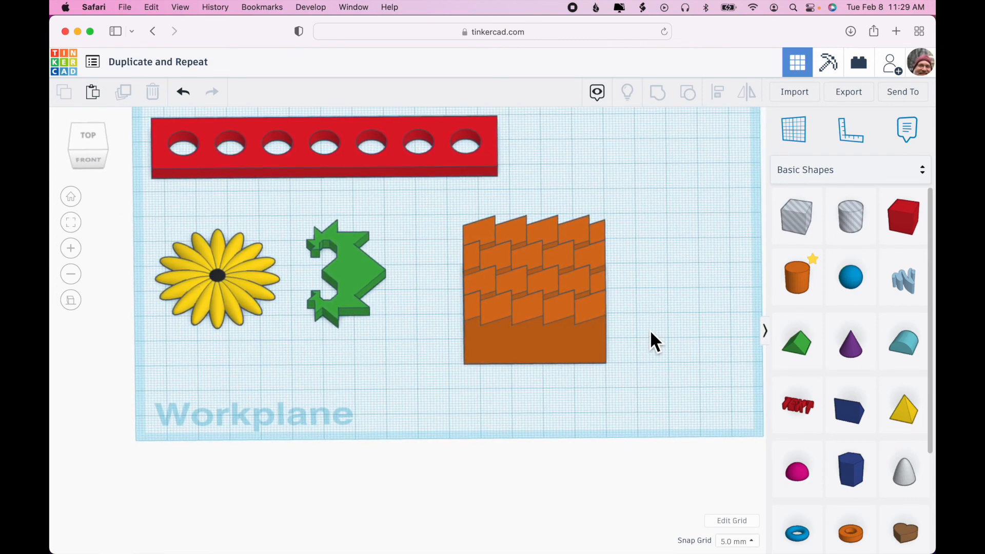